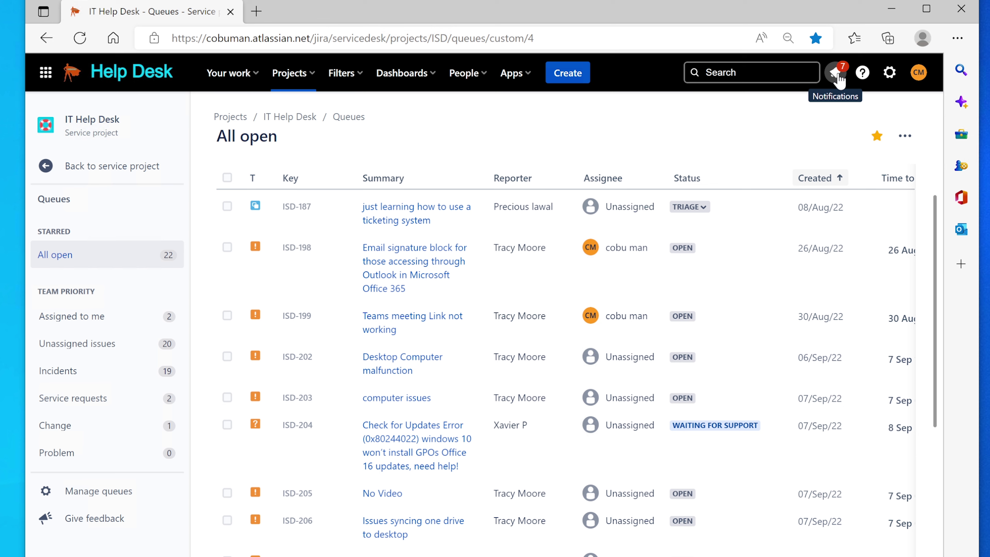
- Read through the direct notifications about comments on the help desk tickets
click(837, 73)
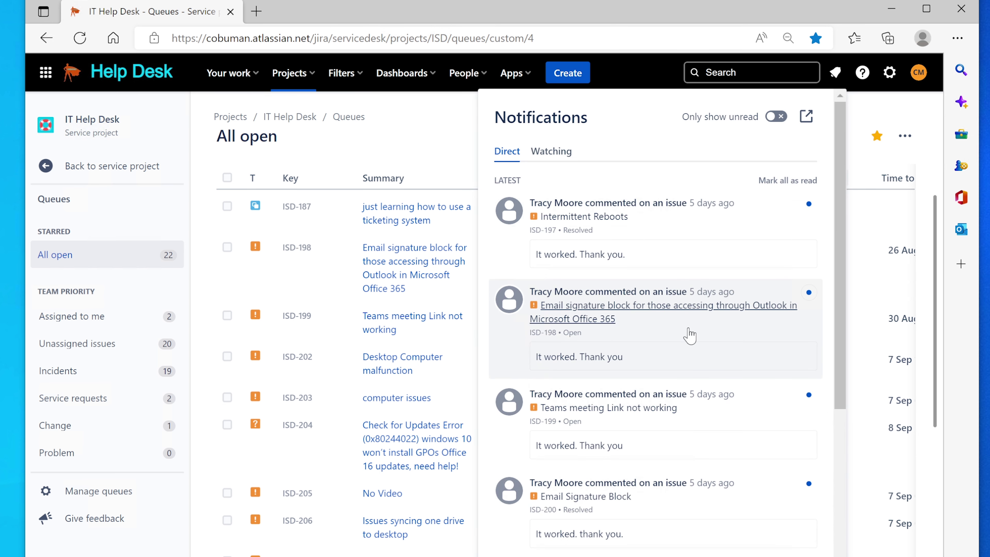
scroll(690, 335, down, 2)
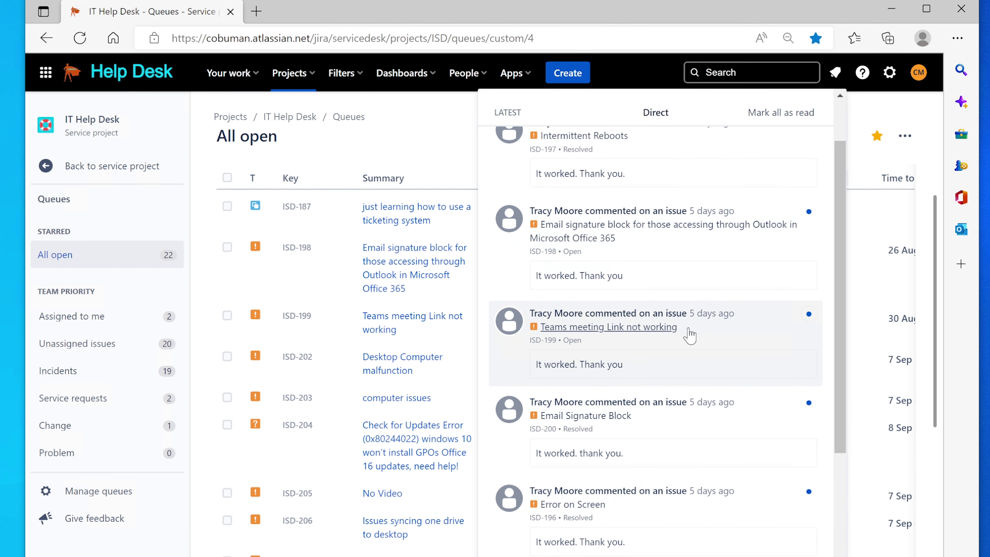
scroll(688, 336, up, 2)
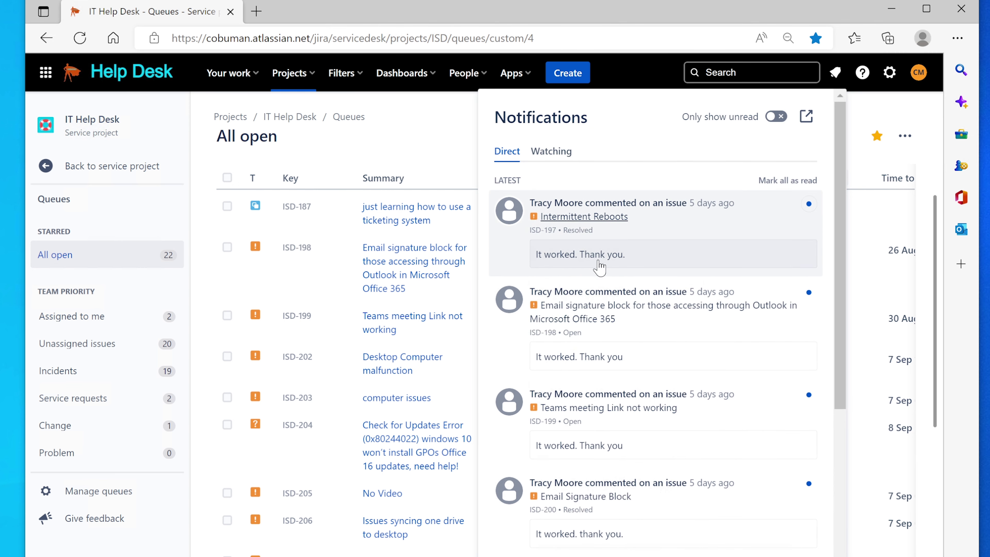
scroll(635, 333, down, 2)
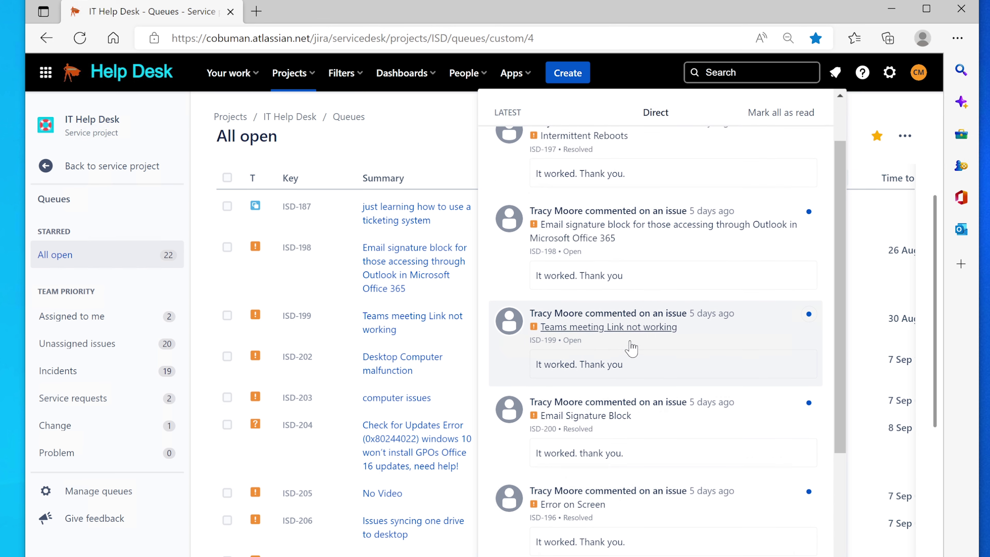
scroll(632, 363, down, 2)
scroll(597, 476, down, 2)
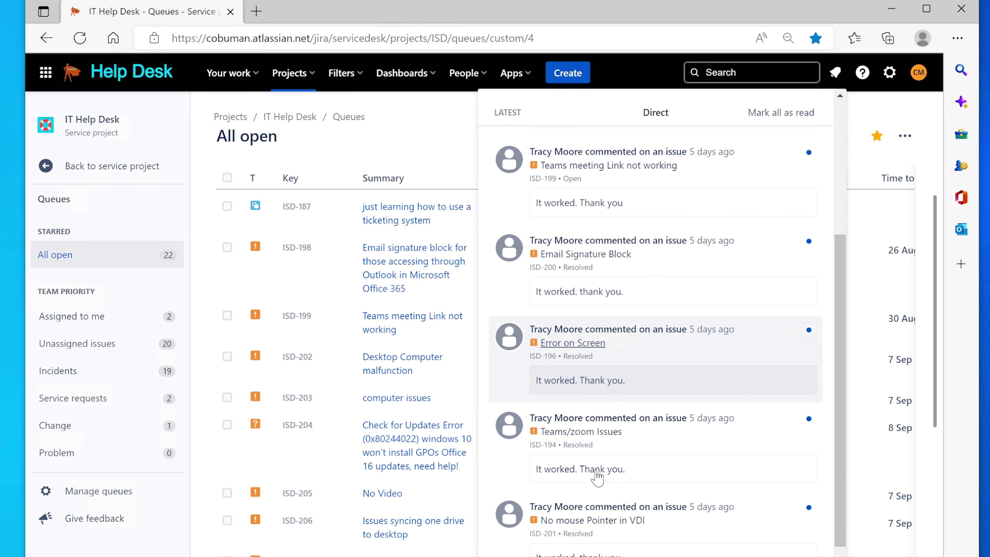
scroll(629, 522, down, 2)
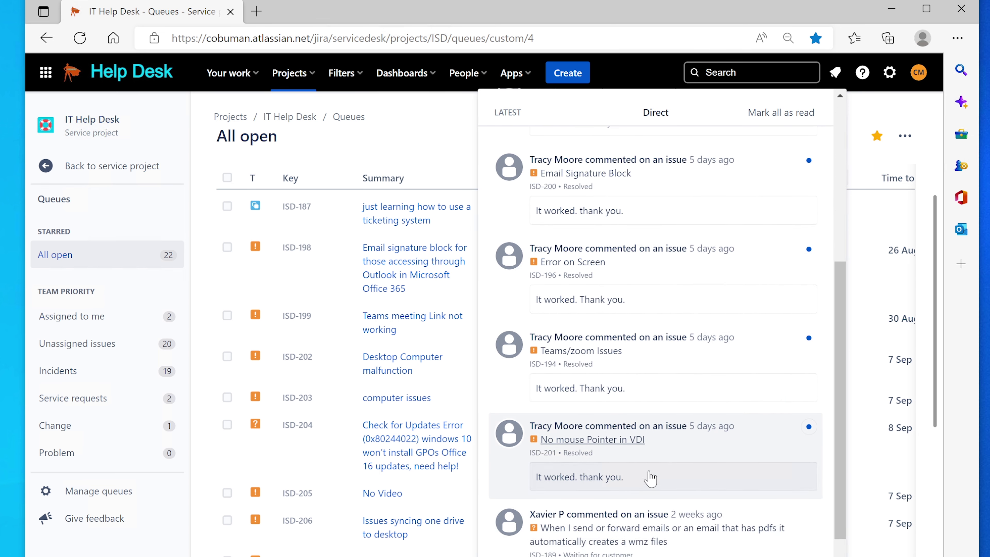
scroll(670, 440, up, 10)
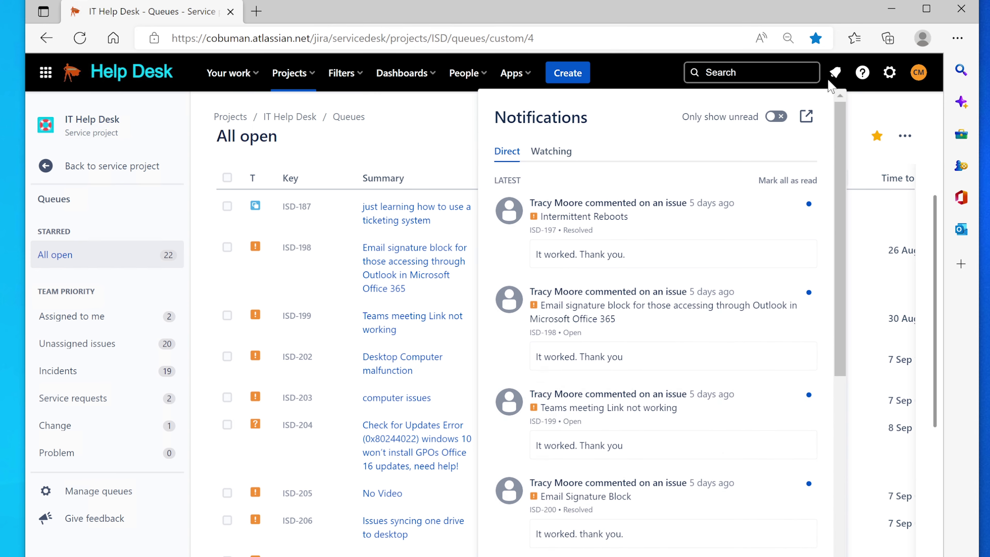
click(836, 73)
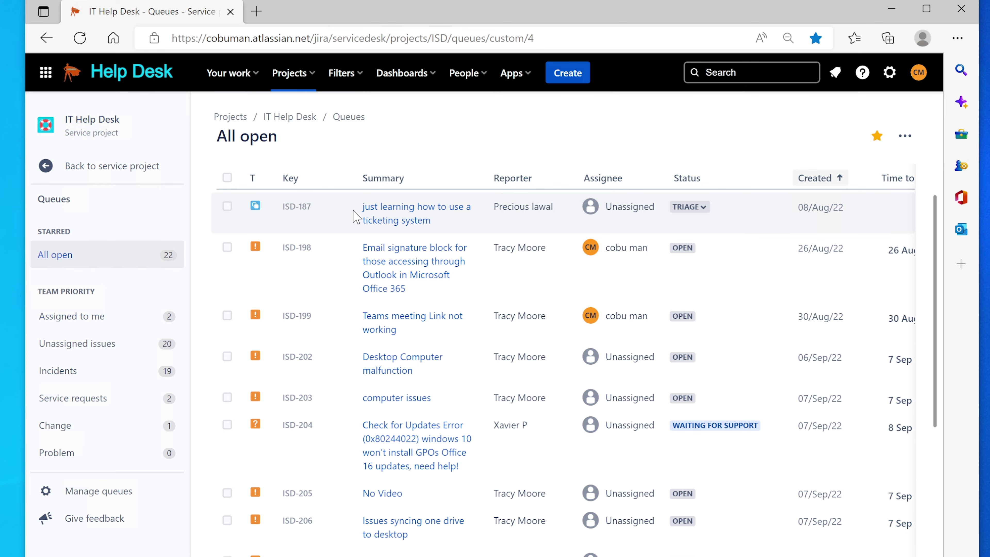
- Check the Assigned to me queue and review the Desktop Computer malfunction ticket from the Unassigned issues queue
click(81, 318)
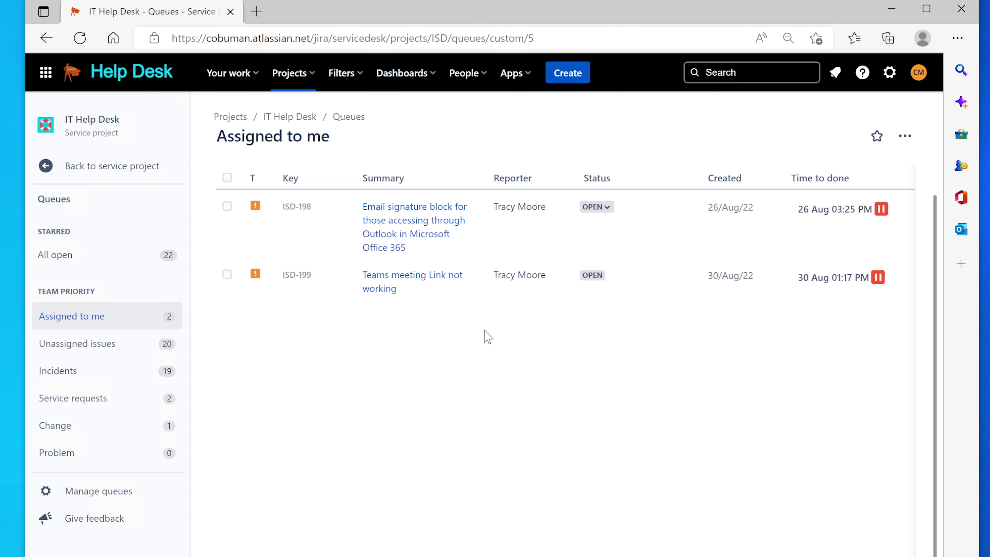
click(82, 345)
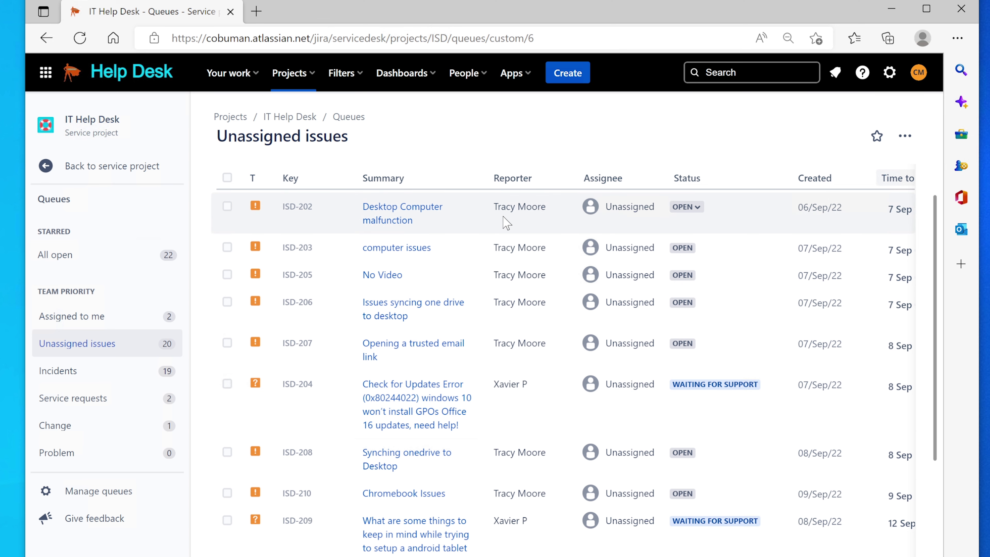
click(409, 216)
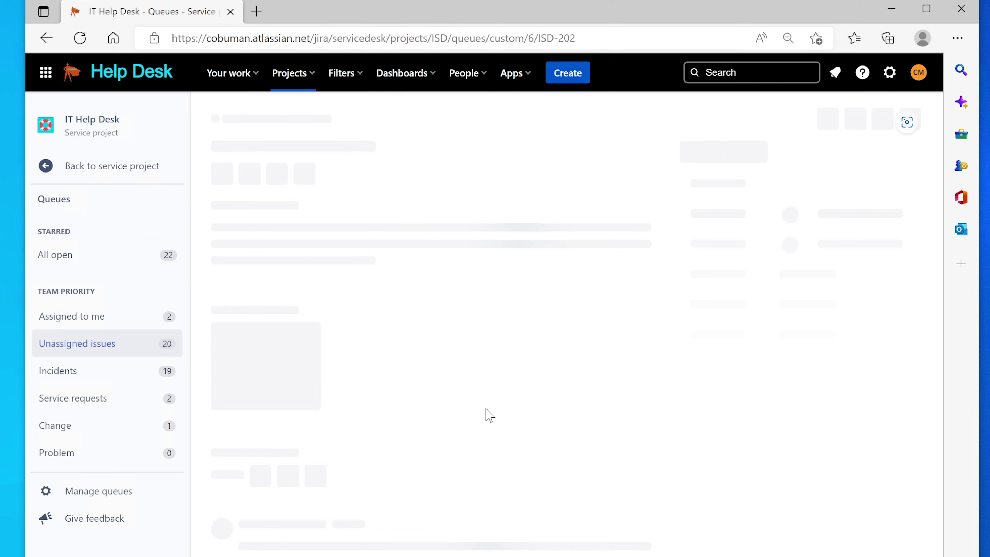
scroll(467, 443, down, 5)
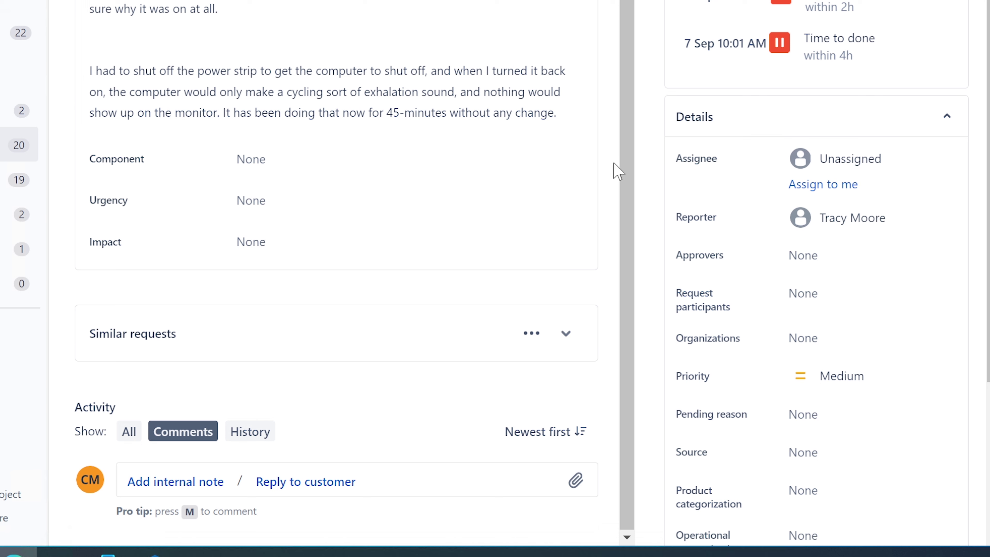
drag(627, 224, 629, 230)
click(304, 482)
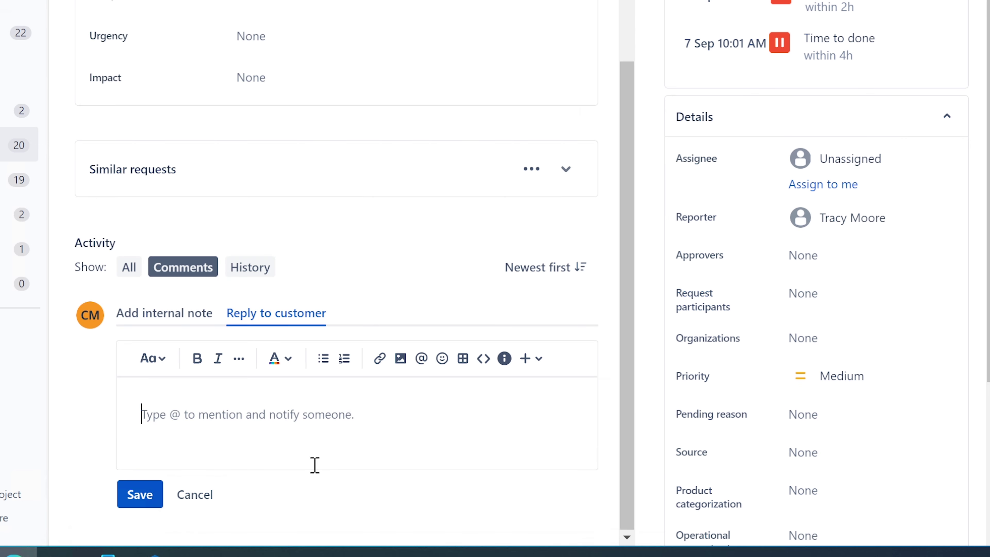
text(Thank)
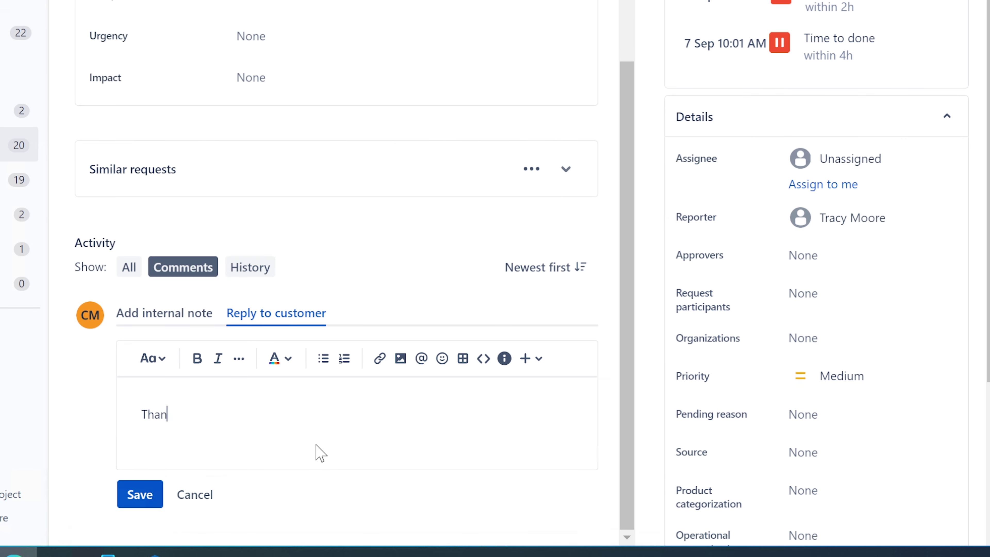
text( you Tracy!)
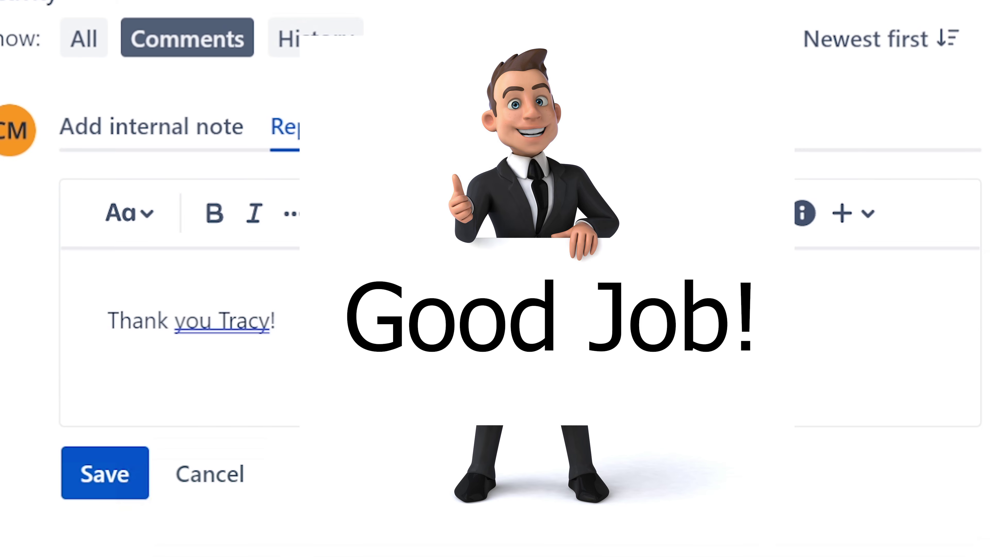
click(183, 482)
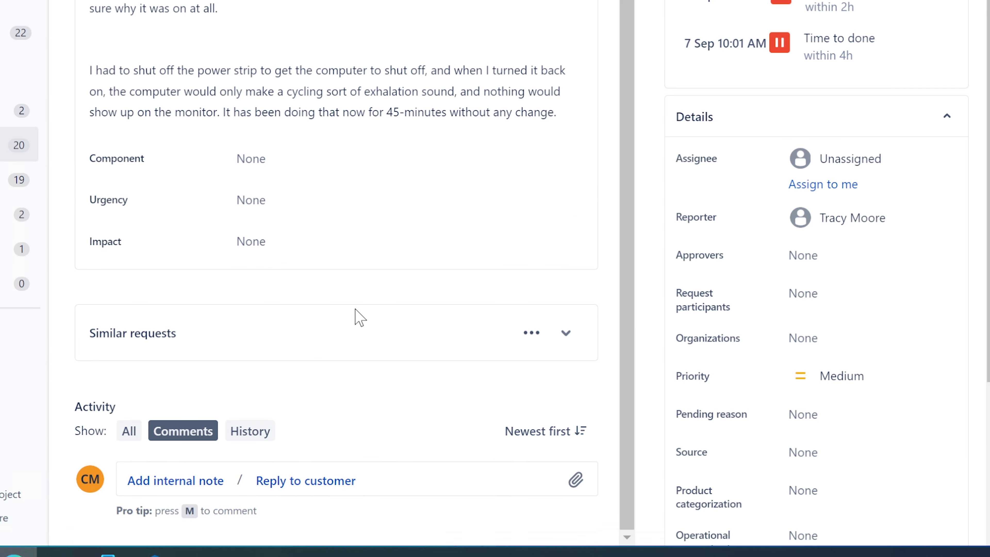
- Return from the ticket to the Unassigned issues queue and view the Incidents and Service requests queues
scroll(357, 317, up, 4)
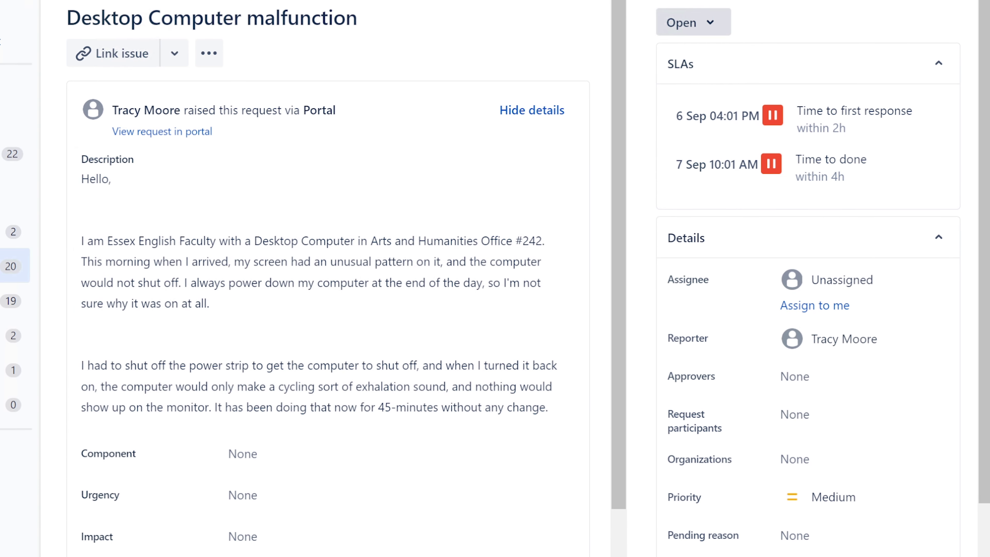
key(alt+Left)
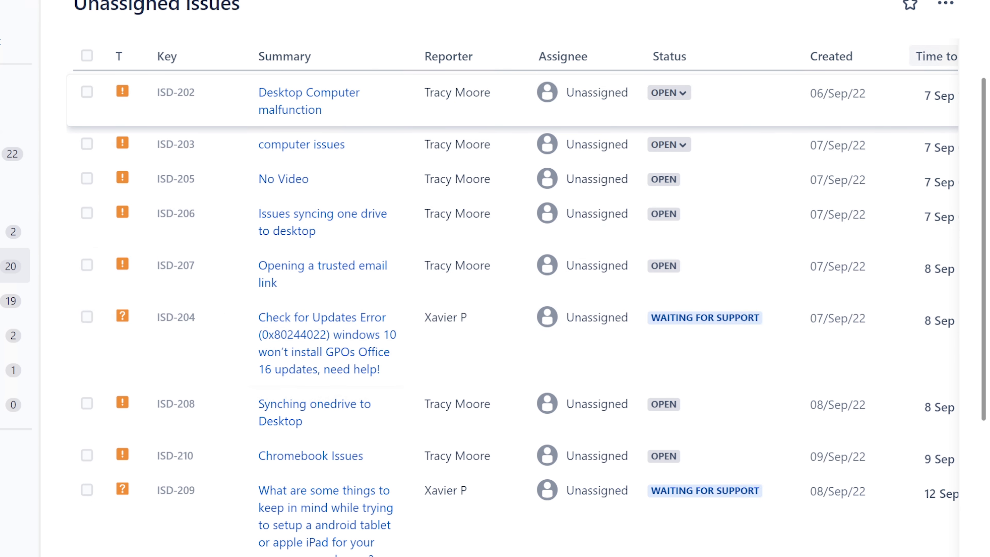
click(14, 301)
click(14, 335)
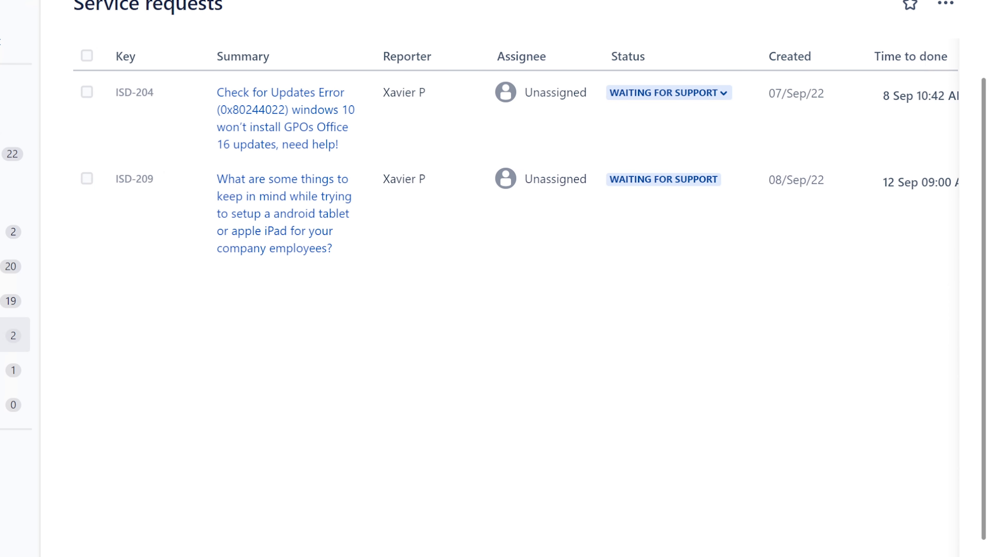
click(15, 301)
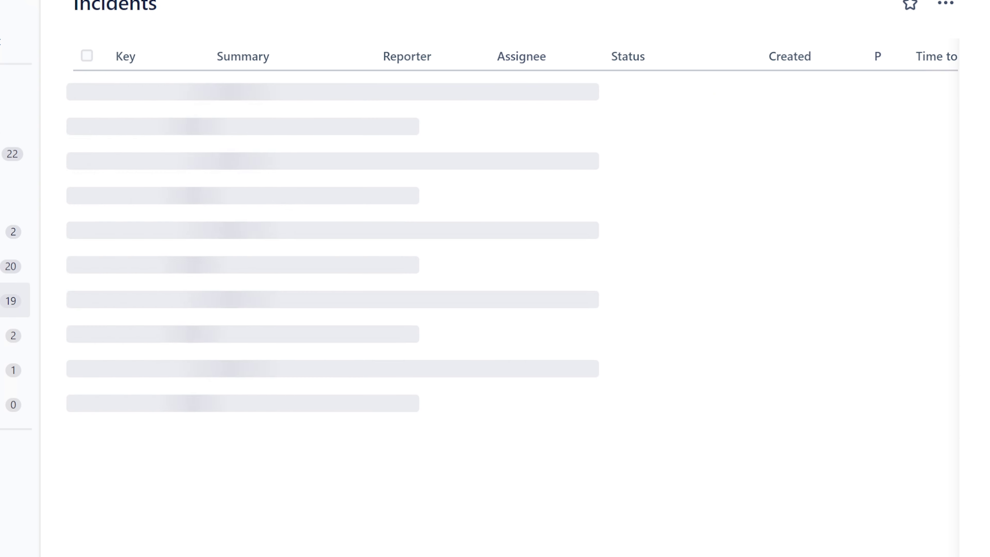
- Open the "just learning how to use a ticketing system" ticket in the Change queue and assign it to yourself
click(15, 370)
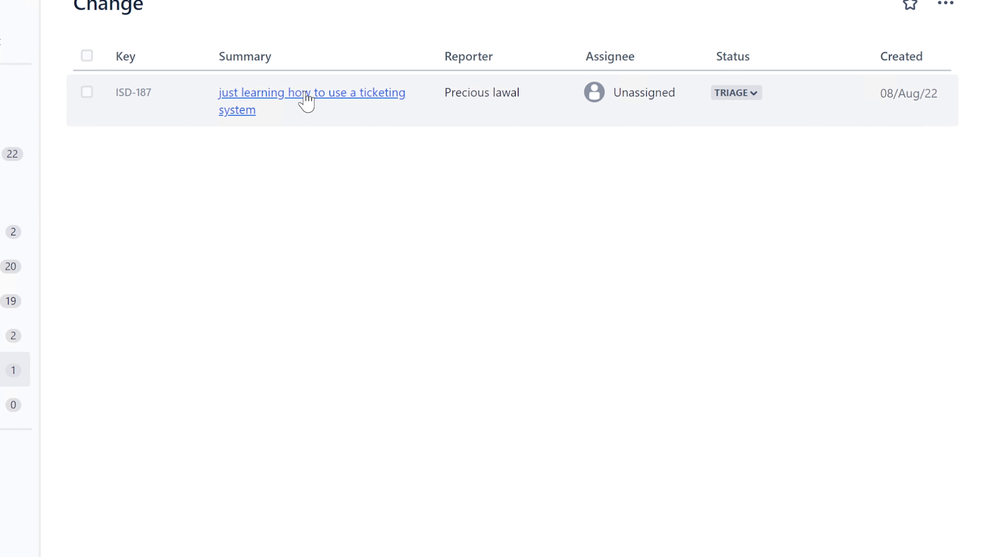
click(306, 101)
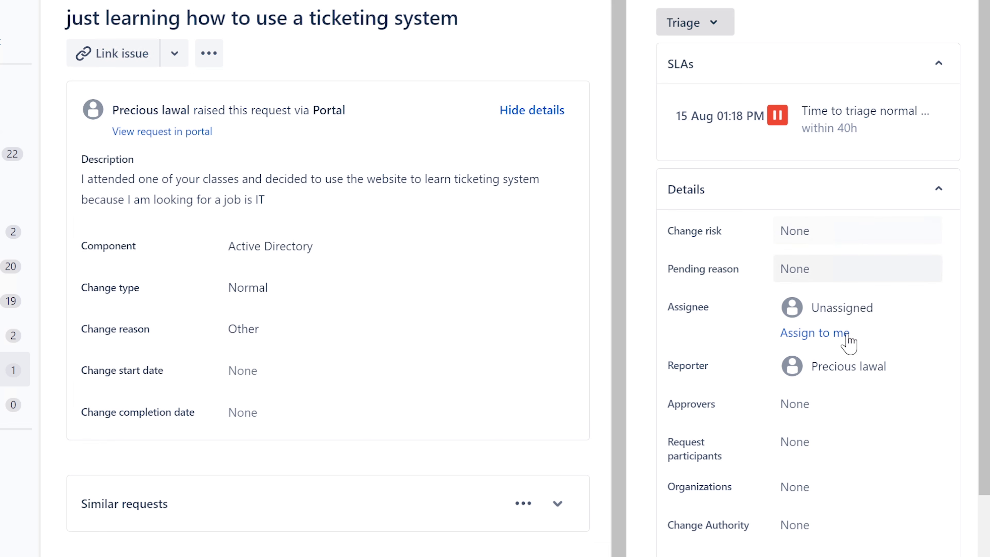
click(801, 333)
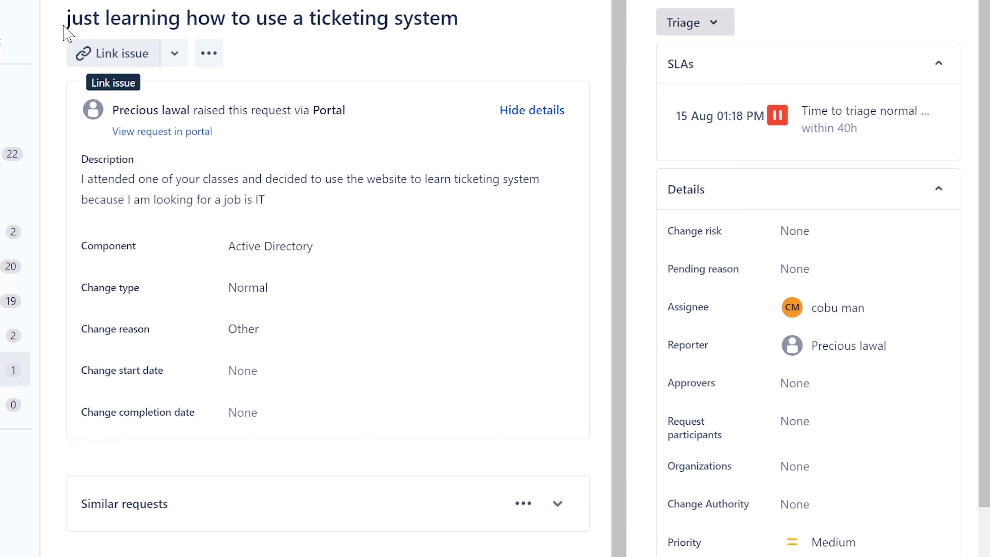
- Examine the change ticket's title, description and change fields
drag(66, 18, 459, 27)
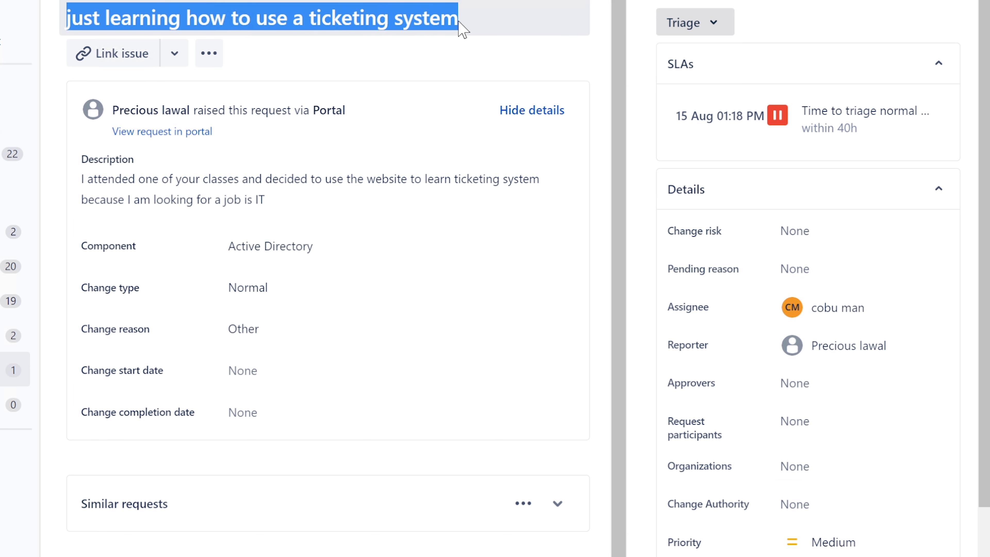
drag(82, 178, 344, 202)
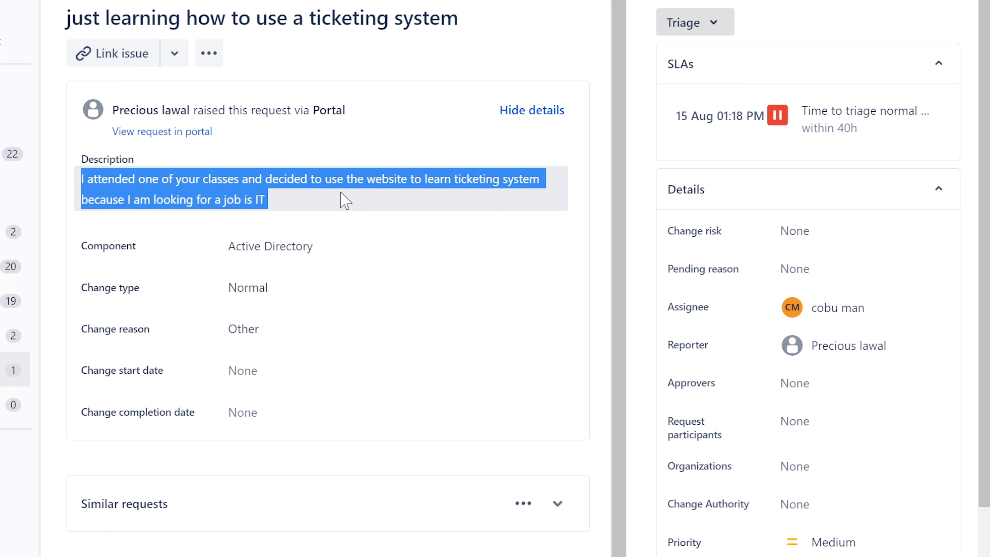
drag(345, 200, 343, 195)
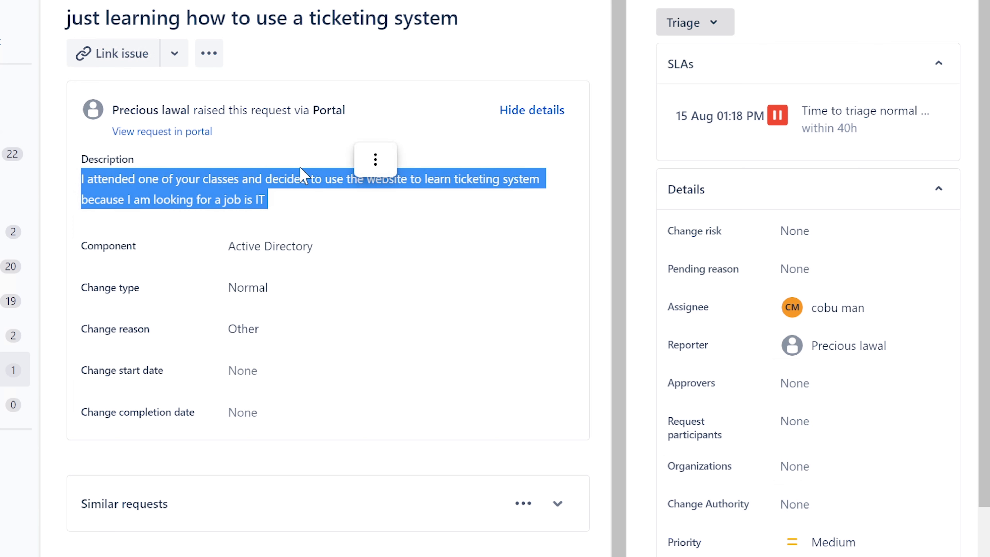
click(288, 179)
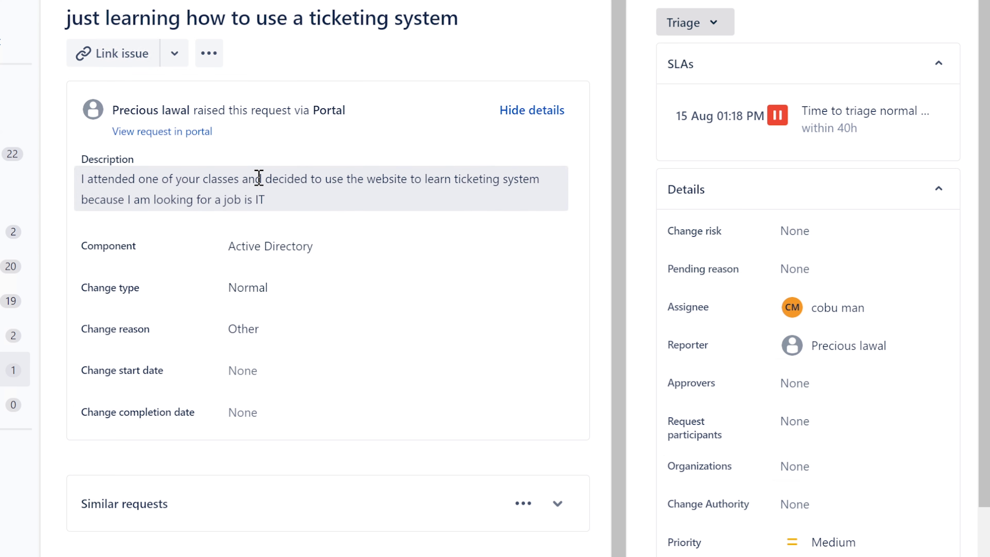
scroll(375, 234, down, 1)
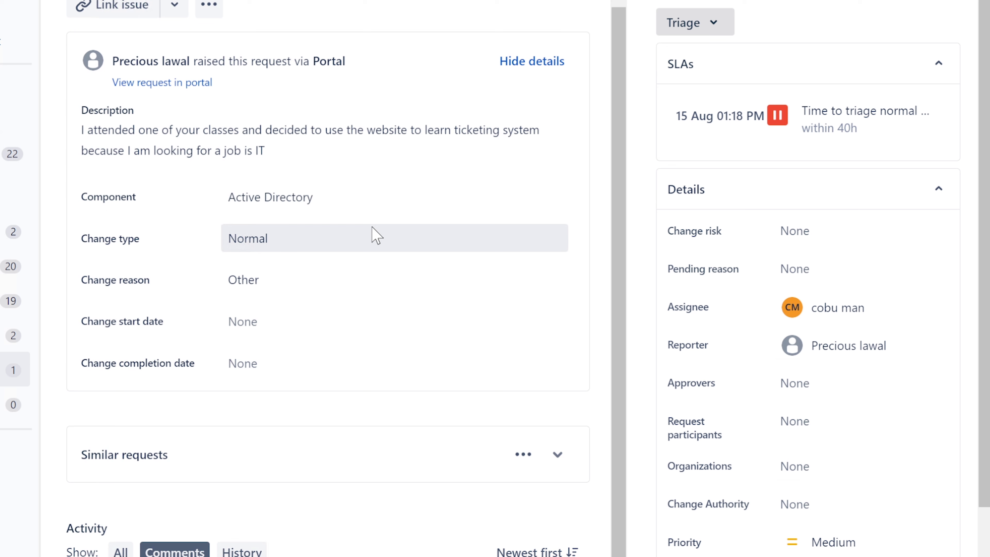
scroll(366, 321, up, 1)
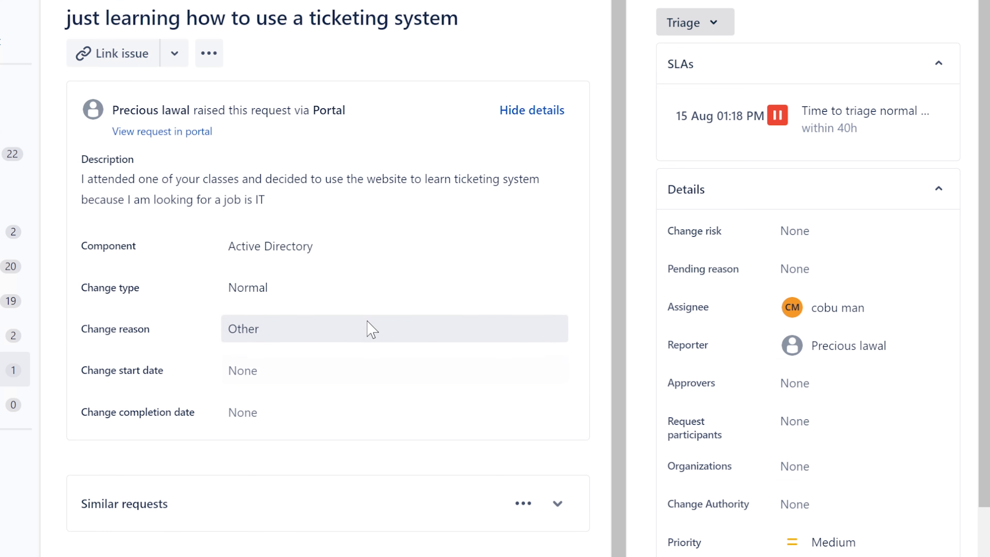
scroll(367, 320, down, 1)
scroll(367, 320, up, 1)
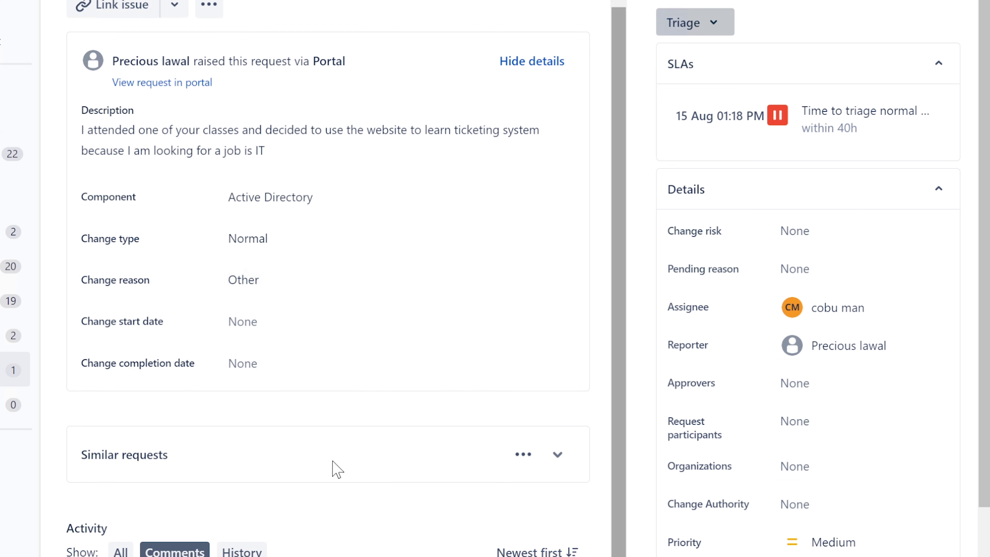
- Write the reply "Best of luck!" to the customer on the change ticket
scroll(347, 278, down, 4)
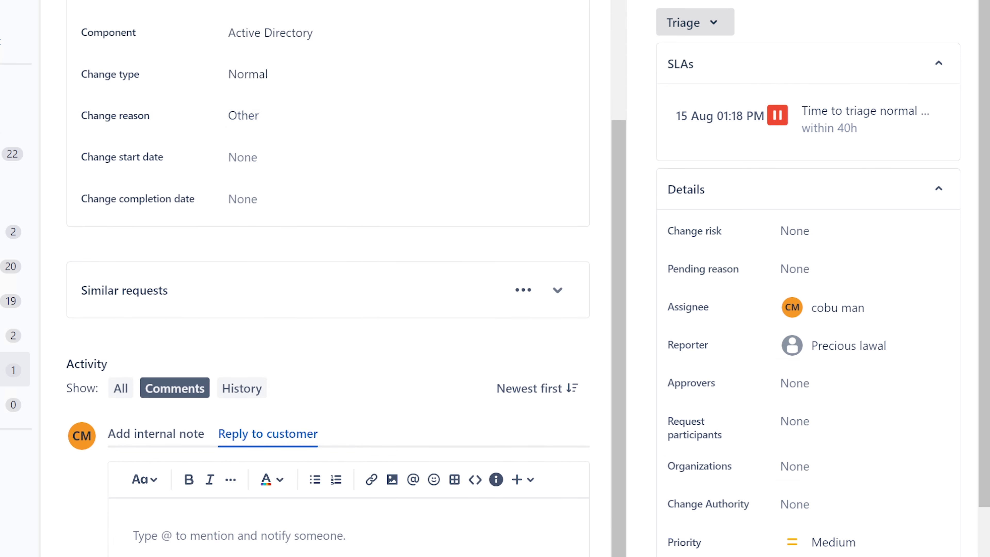
text(Best of luc)
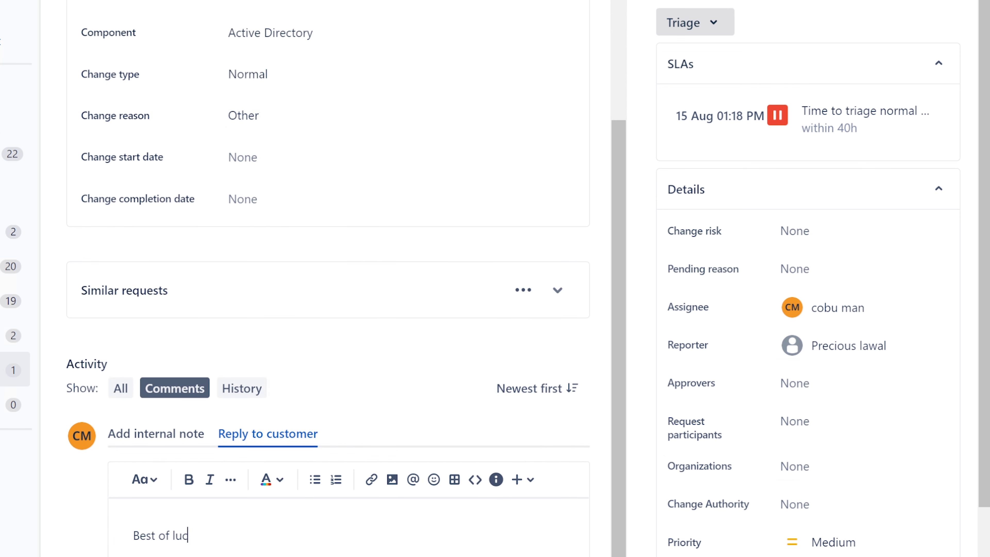
text(k!)
- Set the change ticket as normal so its status moves from Triage to Planning
scroll(328, 273, up, 4)
click(696, 22)
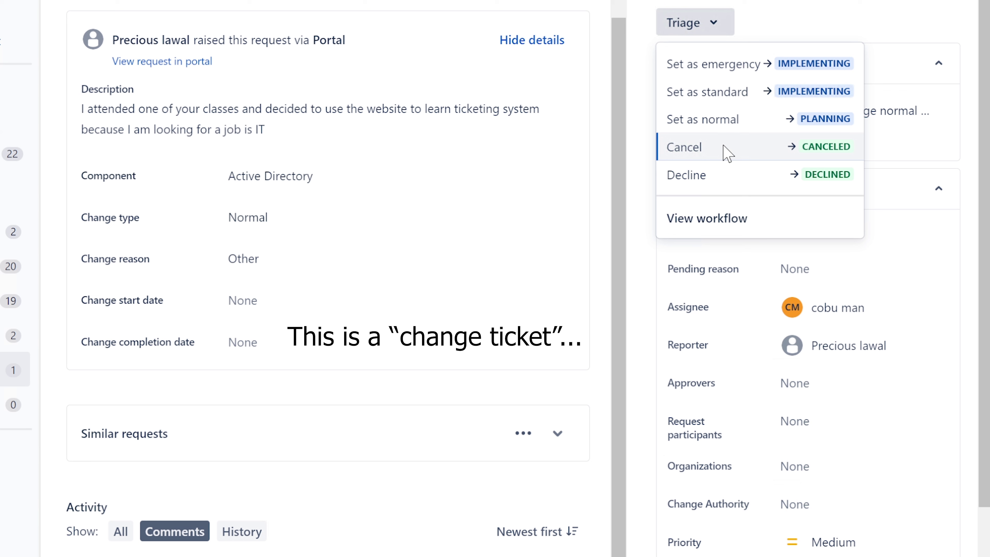
click(724, 148)
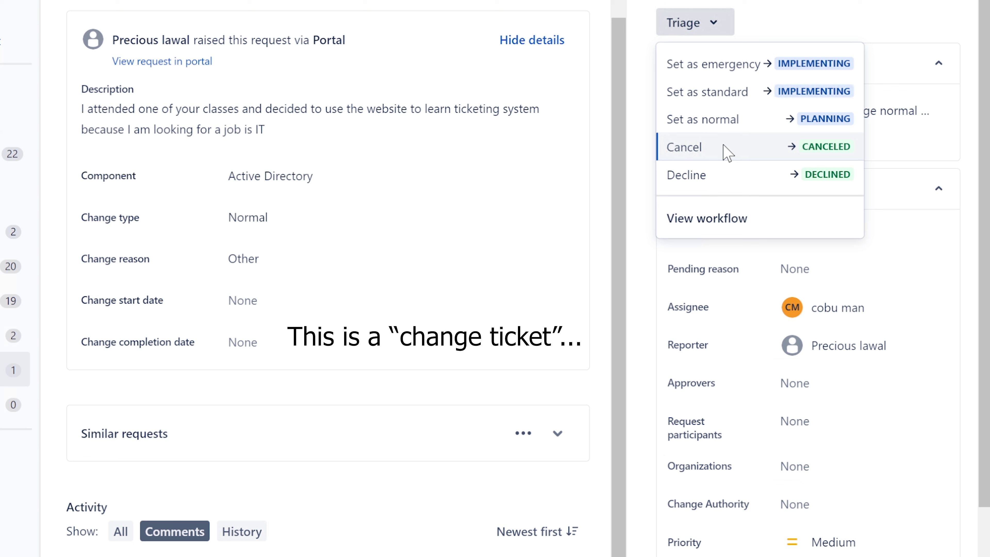
click(743, 125)
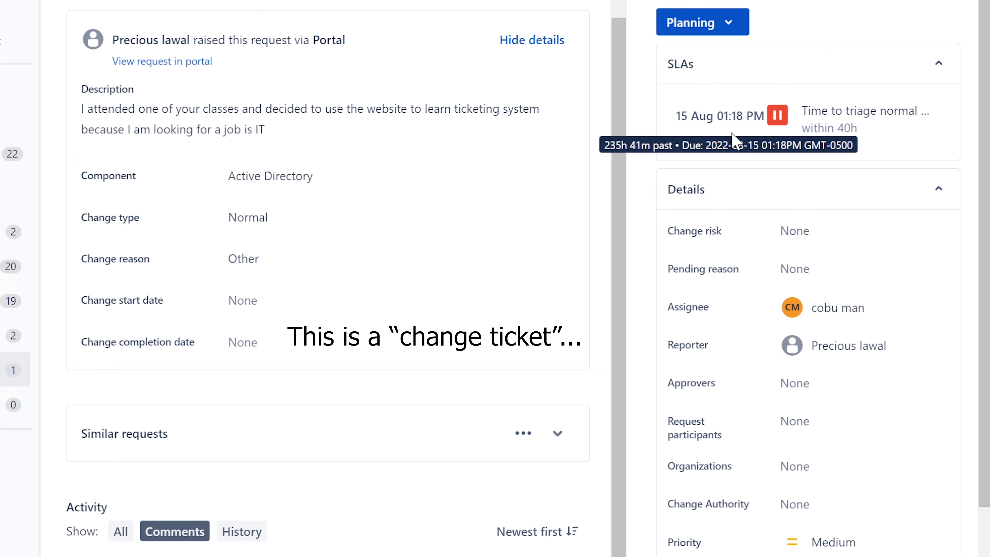
- Move the change ticket from Planning through Review, approve it for Implementing, and complete it so its status becomes Completed
click(715, 24)
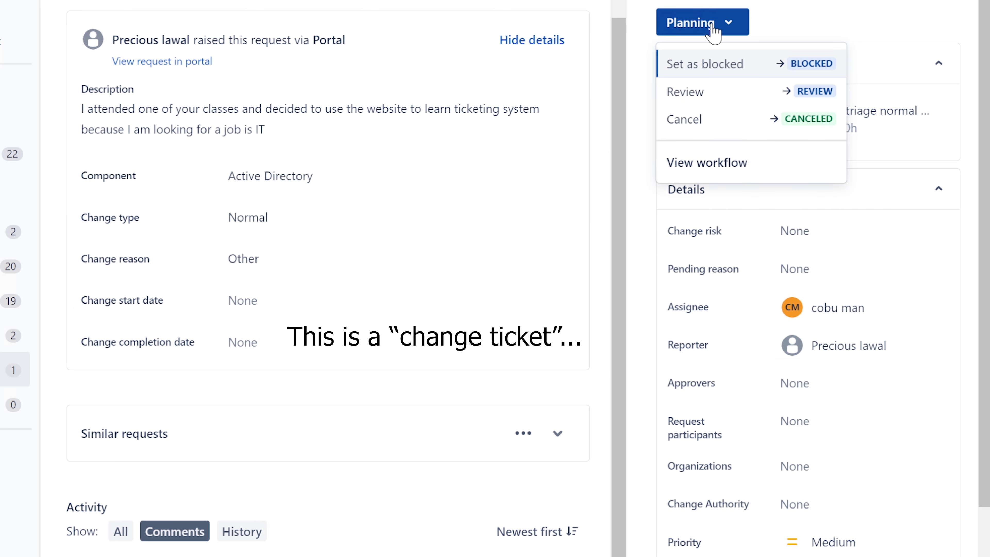
click(727, 101)
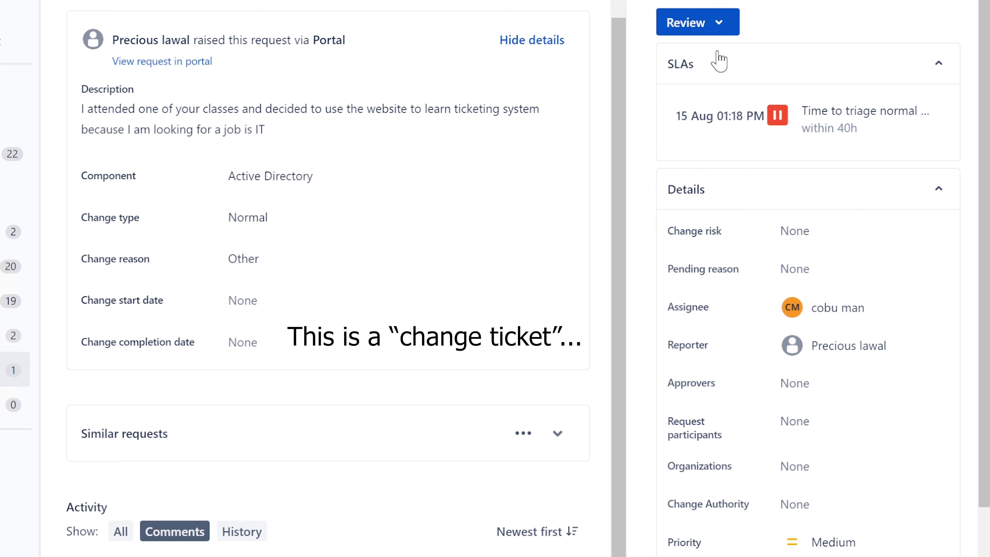
click(724, 27)
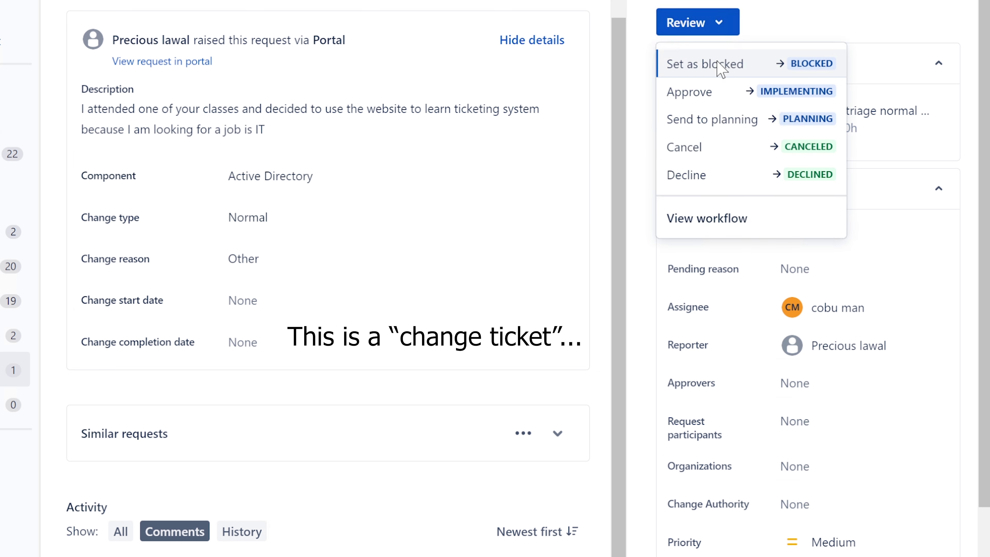
click(706, 94)
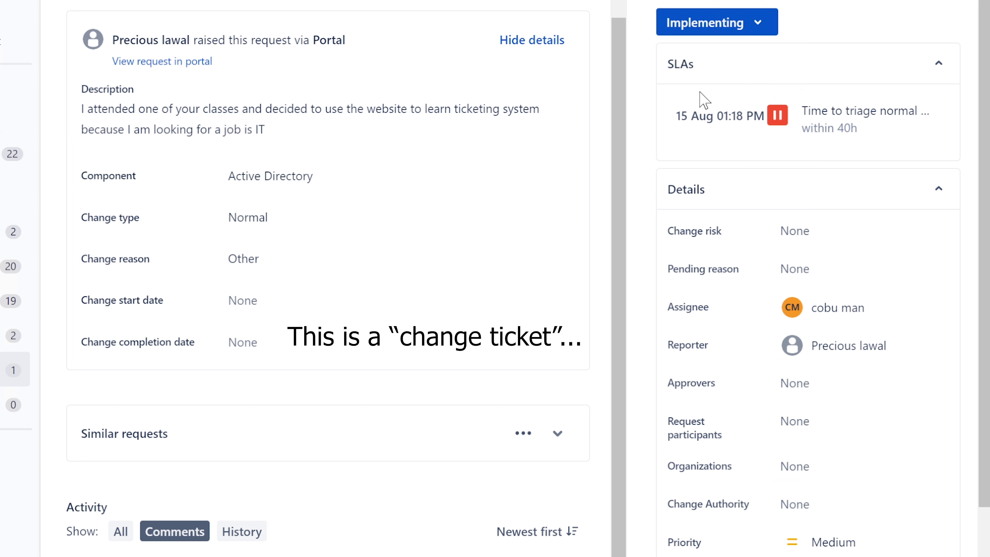
click(770, 21)
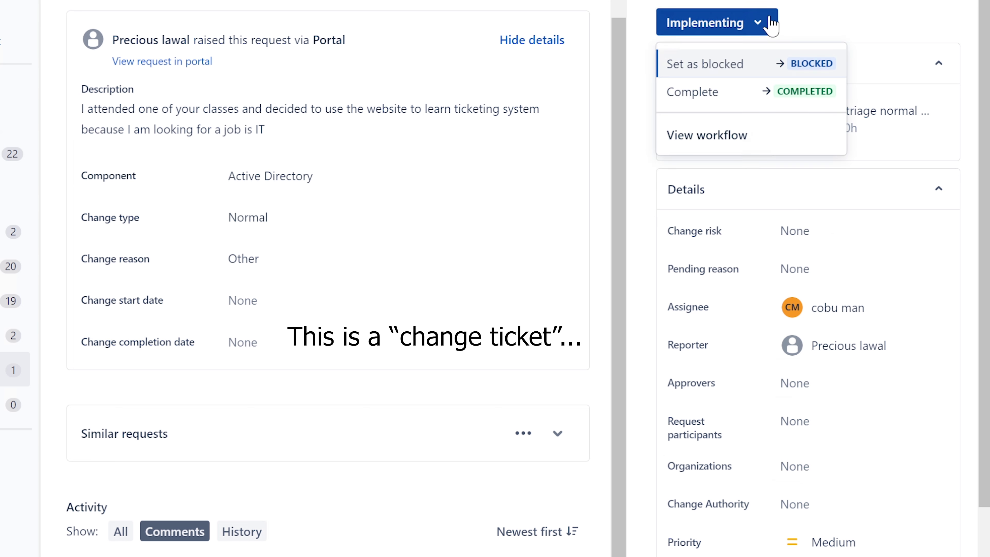
click(766, 92)
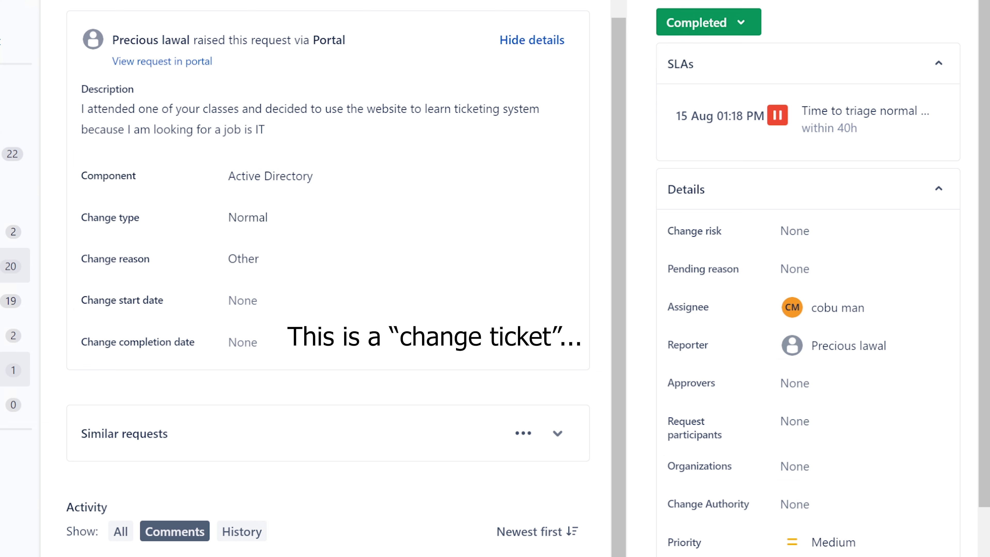
- Open the "Desktop Computer malfunction" ticket from the unassigned issues queue and assign it to yourself
click(15, 266)
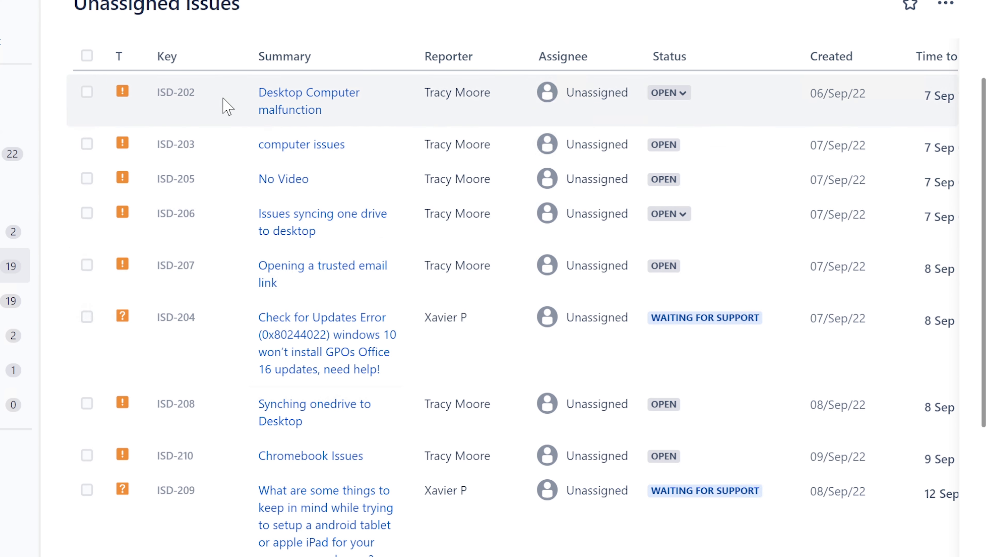
click(310, 102)
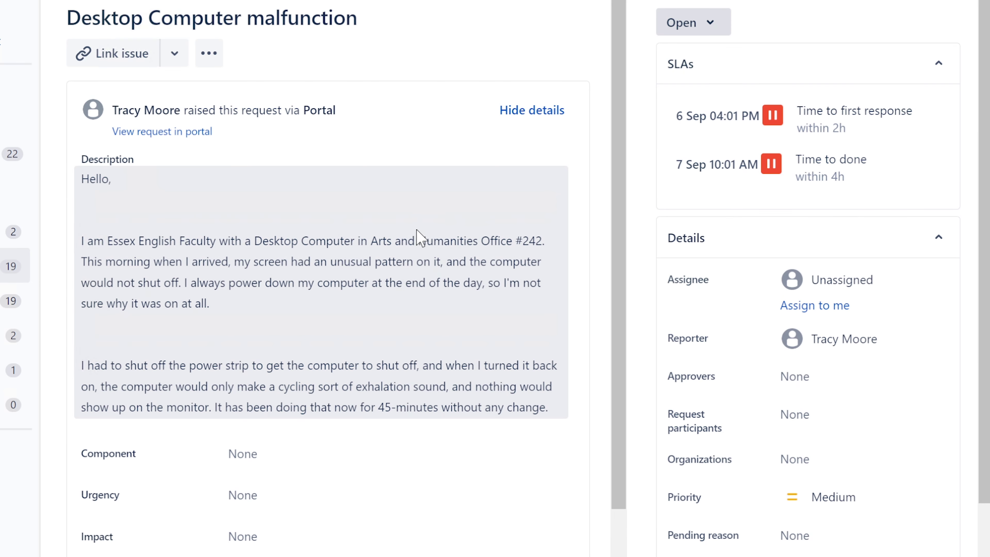
click(803, 306)
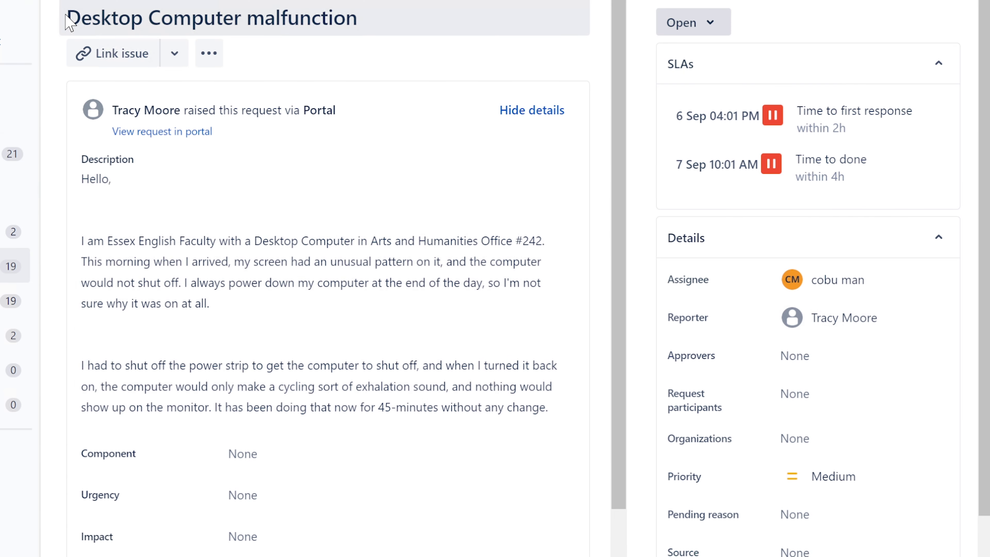
- Read the desktop malfunction ticket's title and description, going over the office location, the reported symptoms and how long they have lasted
drag(66, 16, 367, 19)
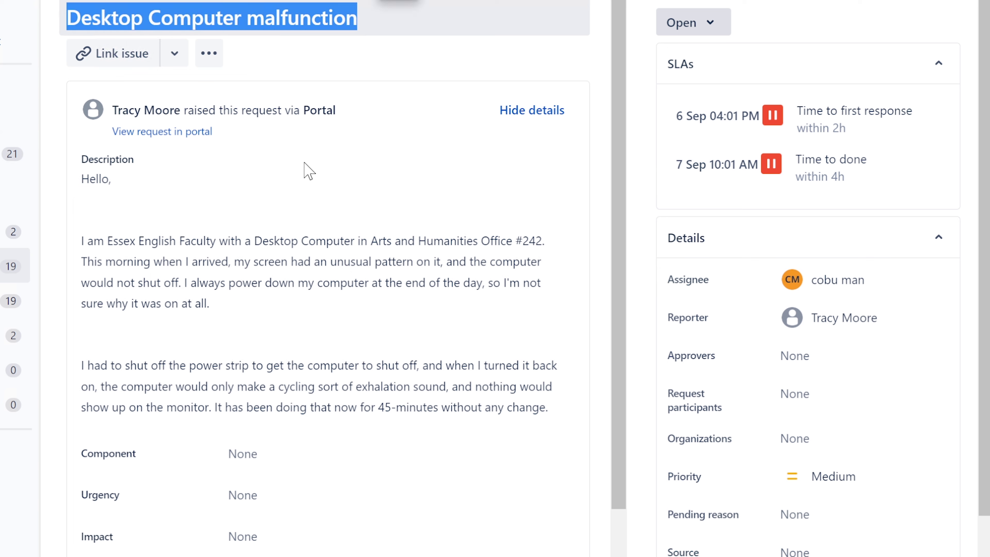
click(195, 240)
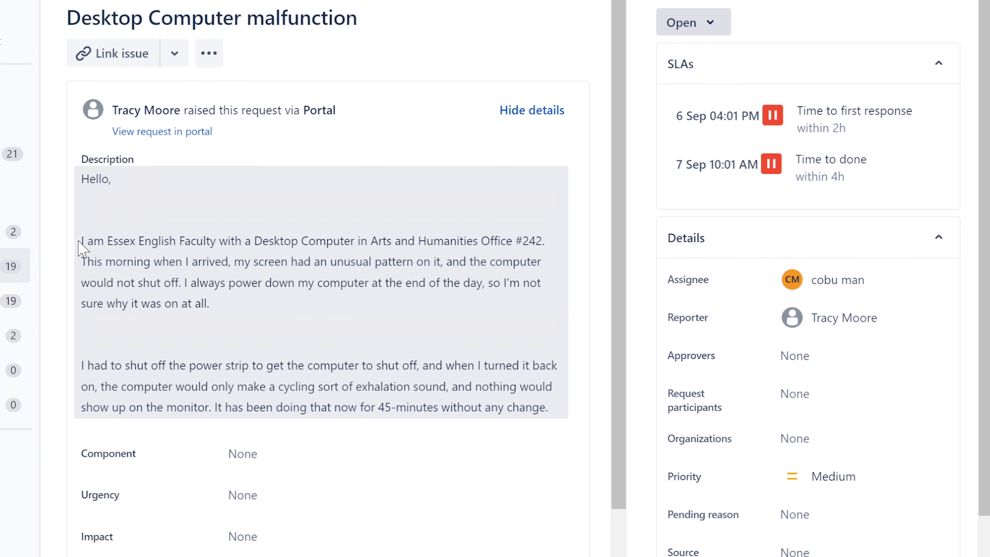
drag(82, 240, 551, 246)
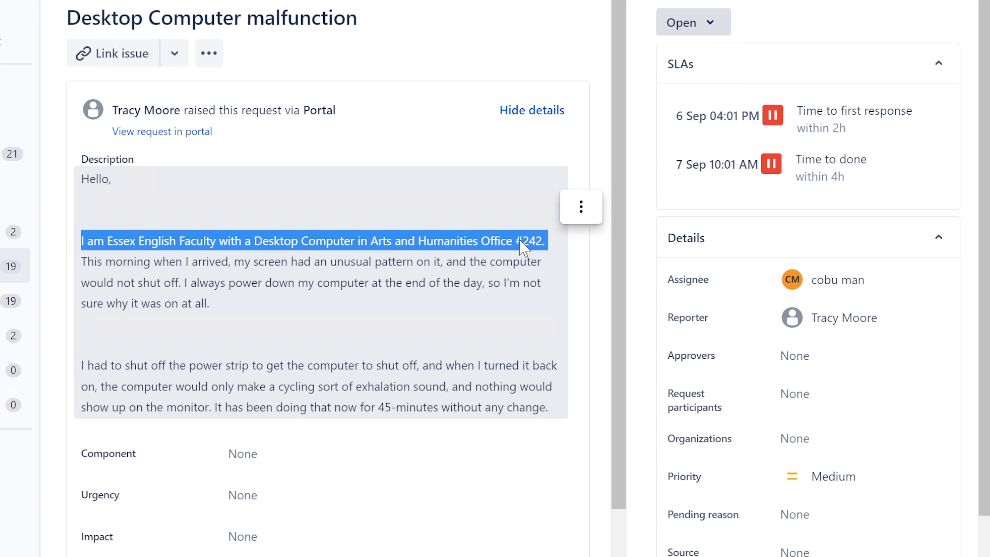
click(475, 246)
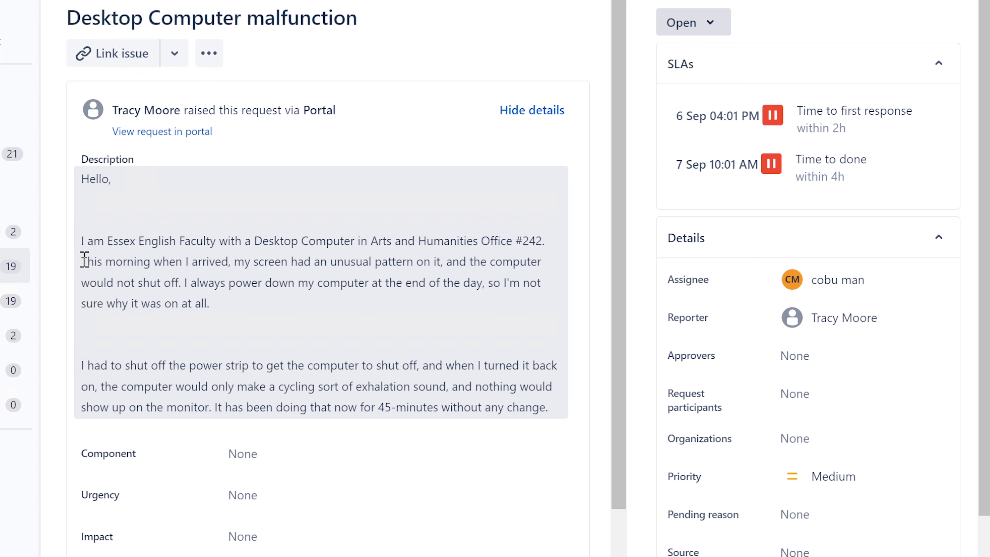
drag(83, 260, 317, 308)
click(185, 282)
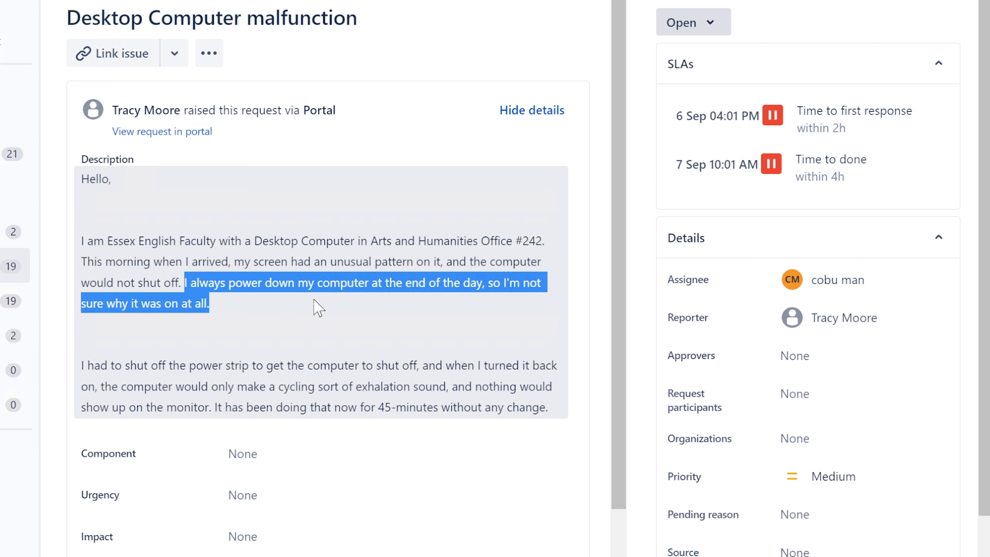
drag(318, 309, 318, 308)
click(204, 287)
drag(80, 365, 564, 408)
click(215, 407)
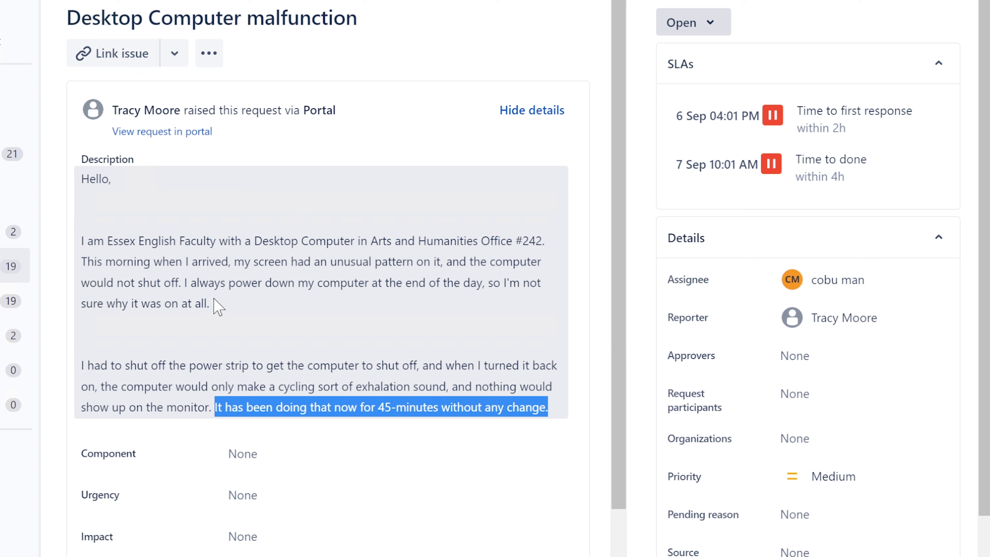
click(223, 268)
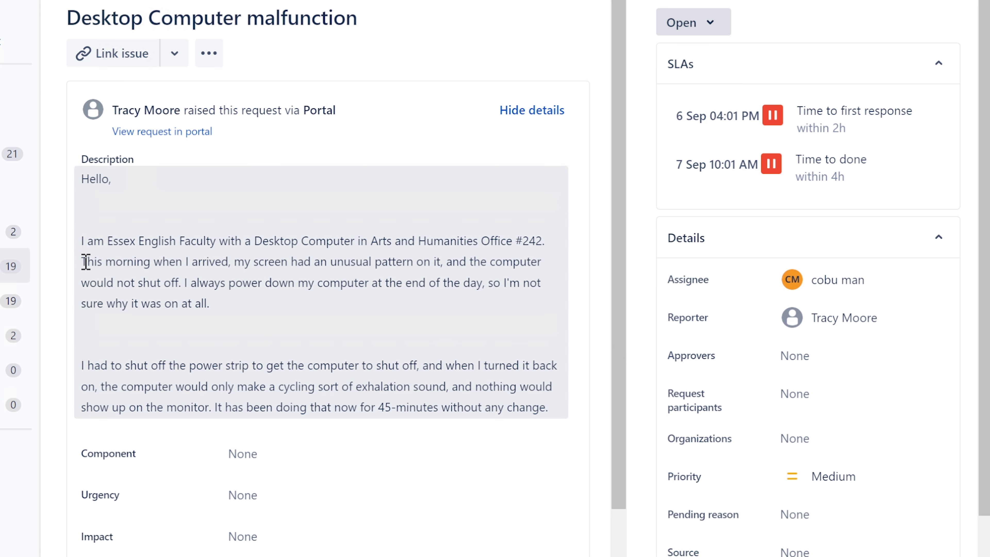
drag(86, 265, 457, 273)
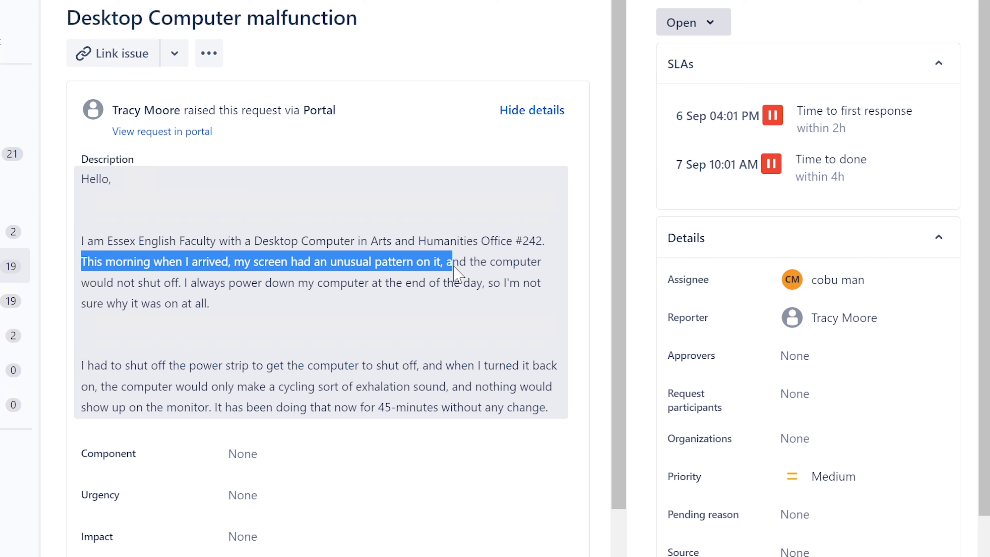
drag(455, 265, 183, 282)
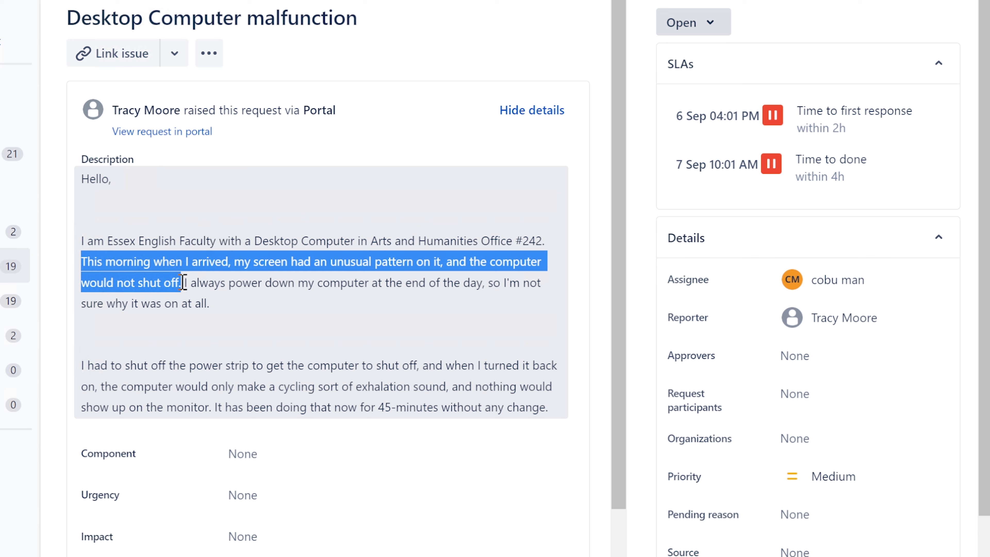
click(183, 282)
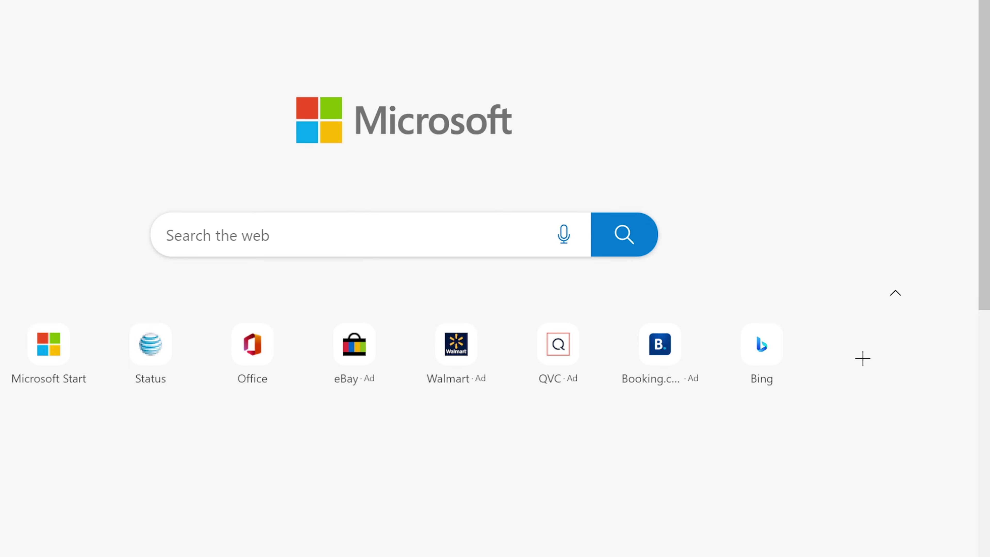
- Open Google in a new browser tab and search for "crashed computer screen"
text(g)
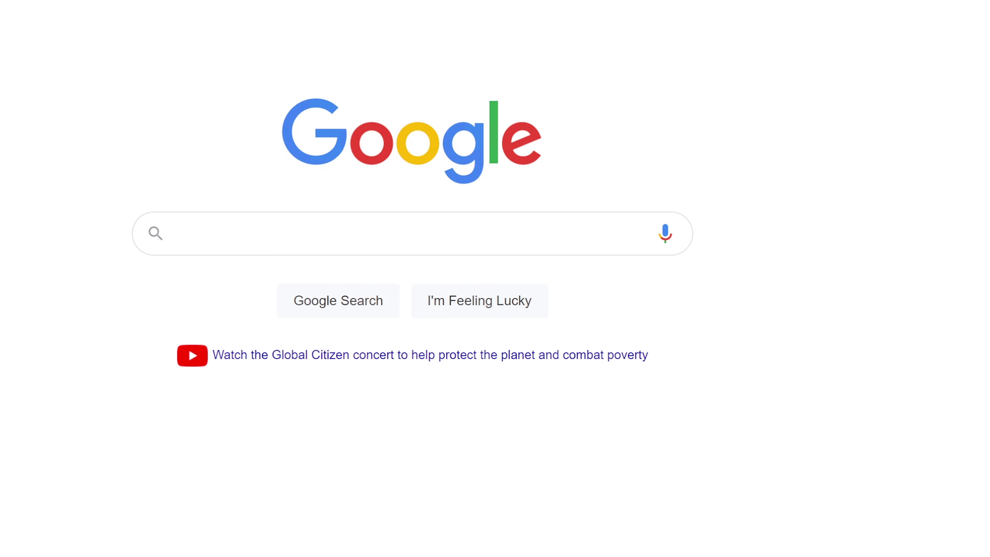
text(crahsed)
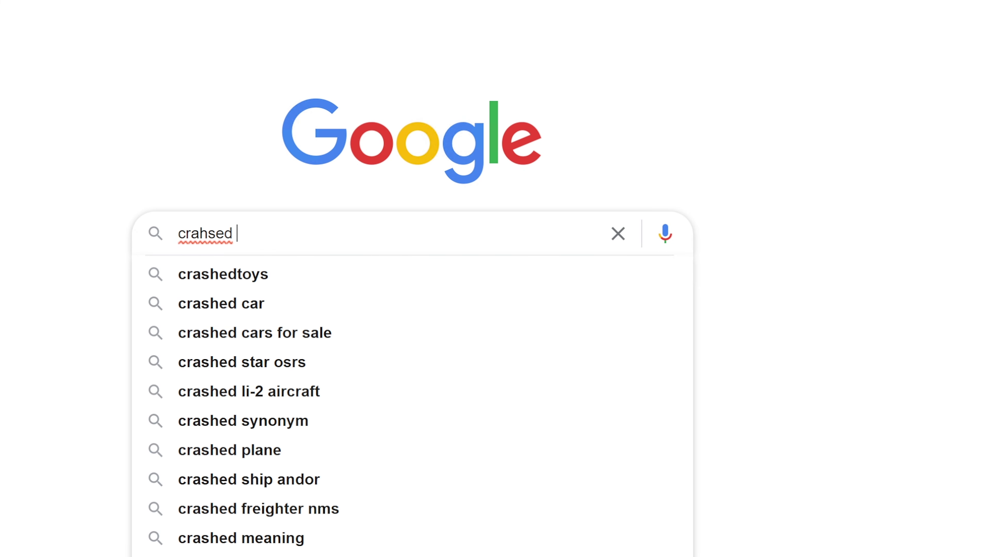
key(BackSpace)
key(BackSpace)
key(BackSpace)
key(BackSpace)
key(BackSpace)
text(she)
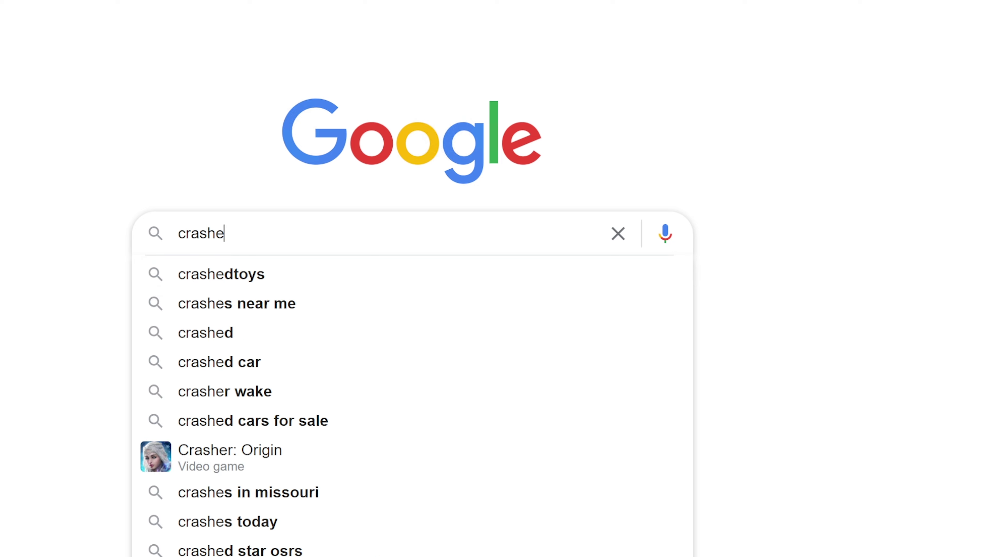
text(d computer s)
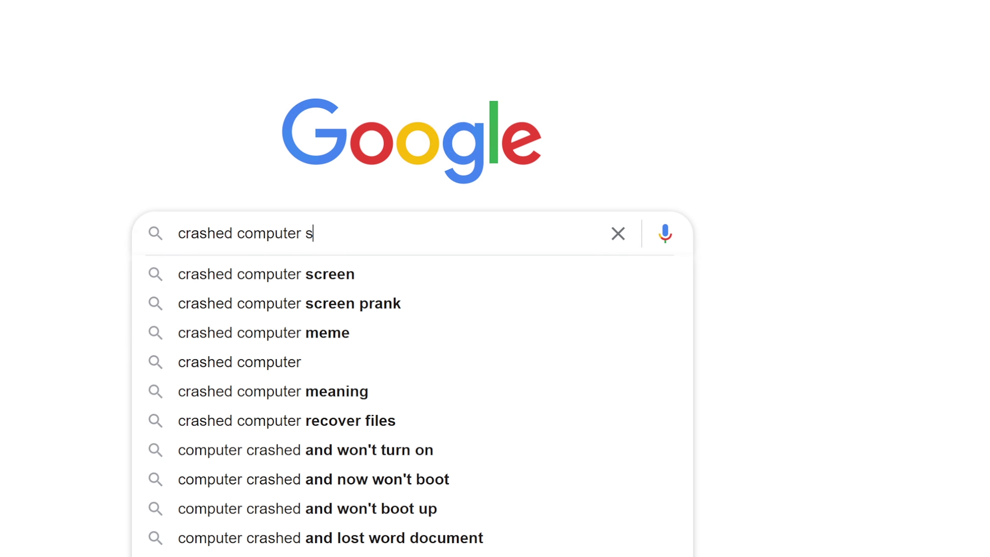
text(creen)
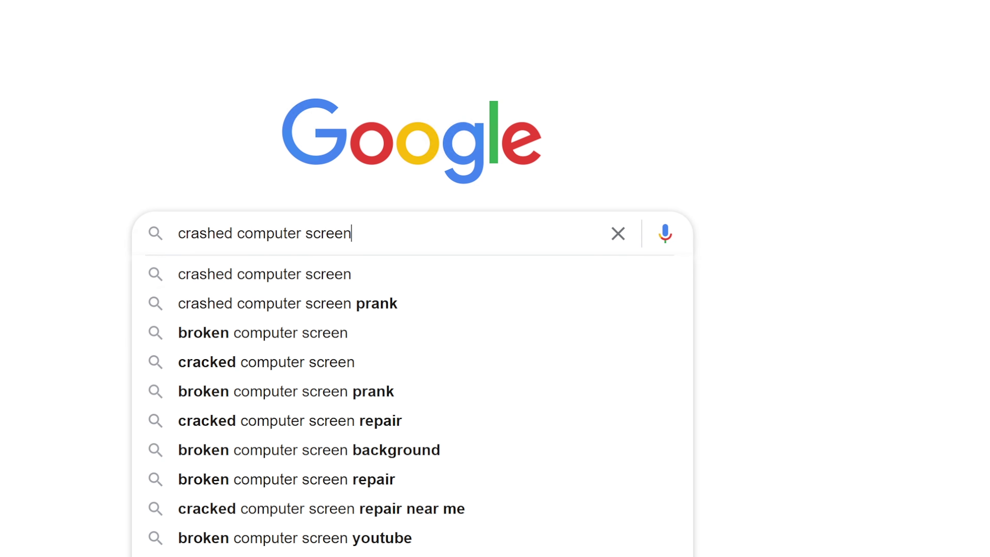
text( monit)
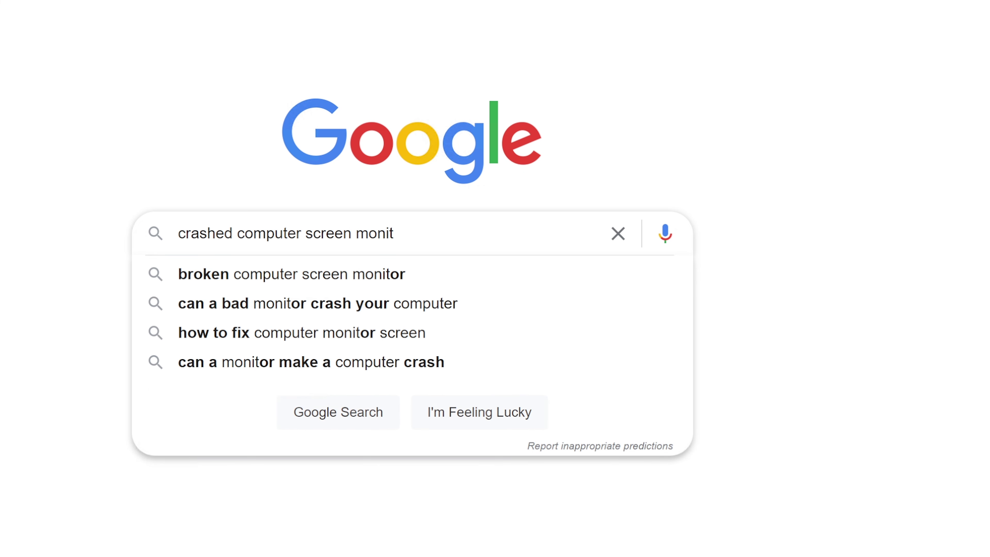
key(BackSpace)
key(BackSpace)
key(BackSpace)
key(BackSpace)
key(BackSpace)
key(BackSpace)
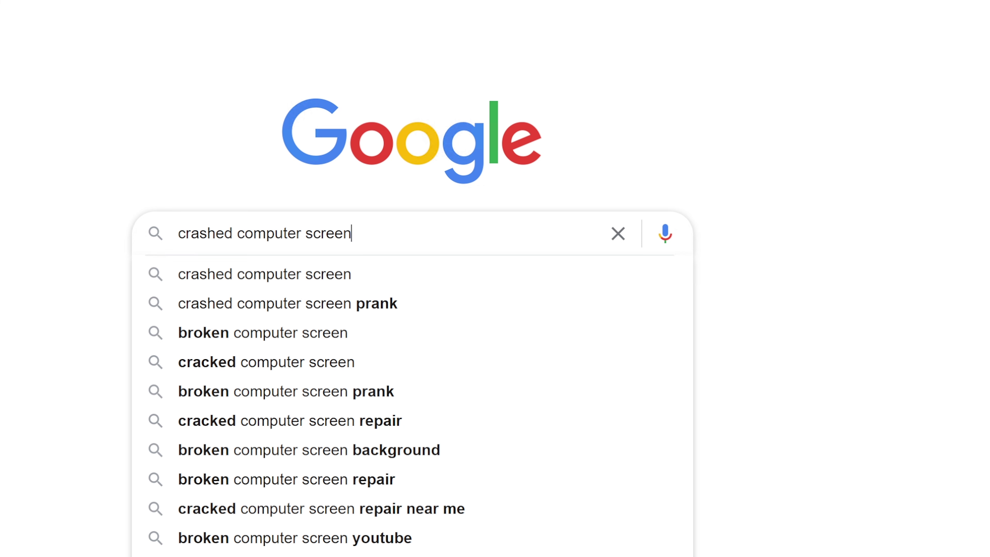
key(Return)
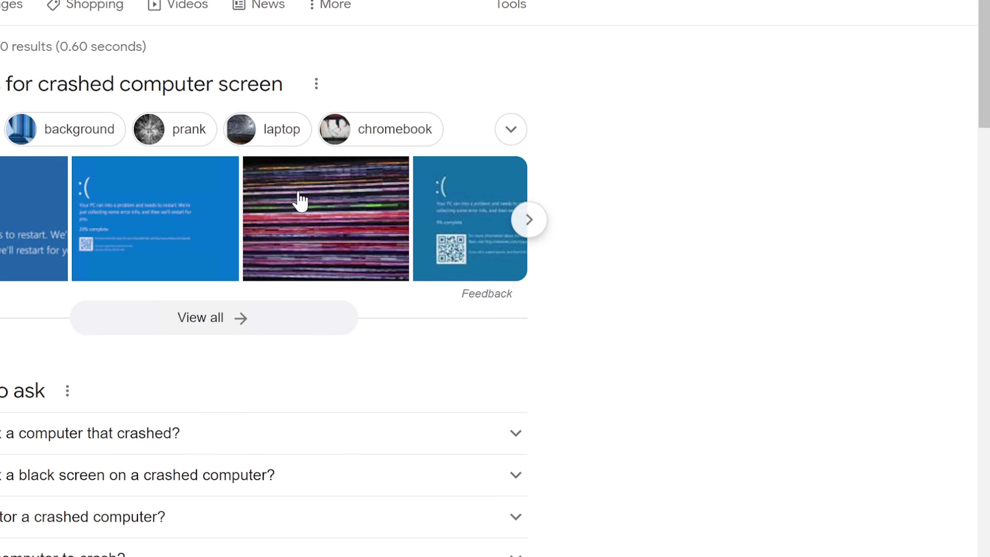
- Examine the image of a screen with coloured horizontal lines, its related images, and the full image results for crashed computer screens
click(300, 201)
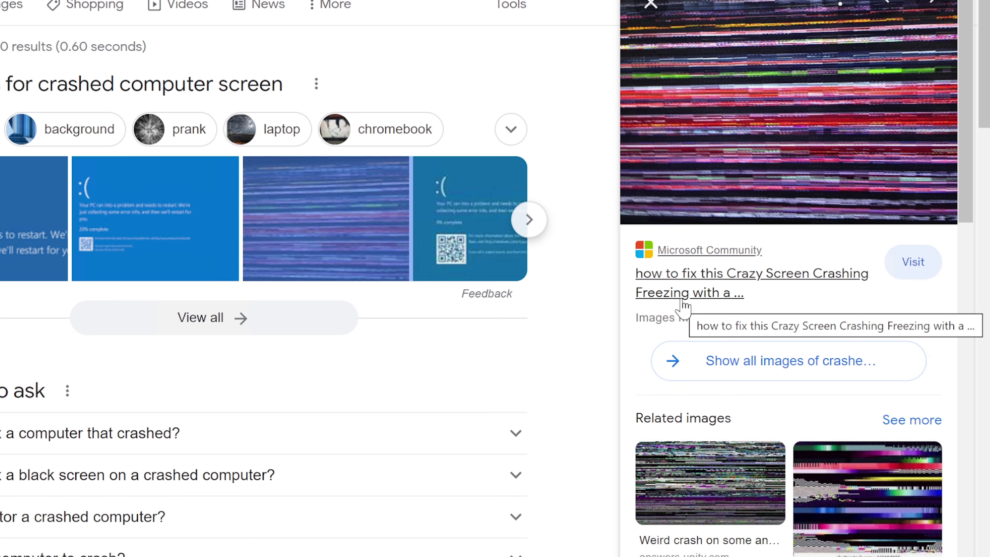
scroll(866, 427, down, 5)
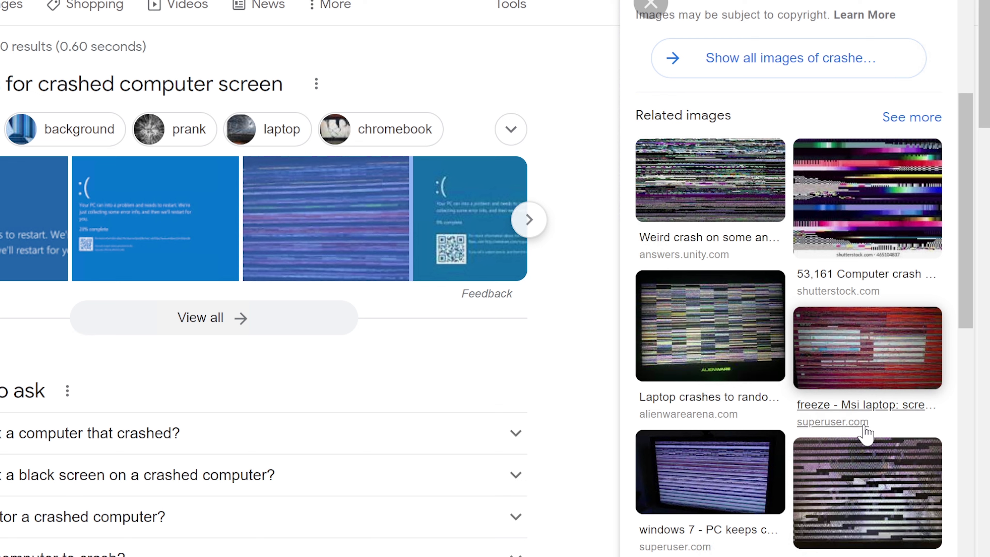
scroll(729, 347, down, 3)
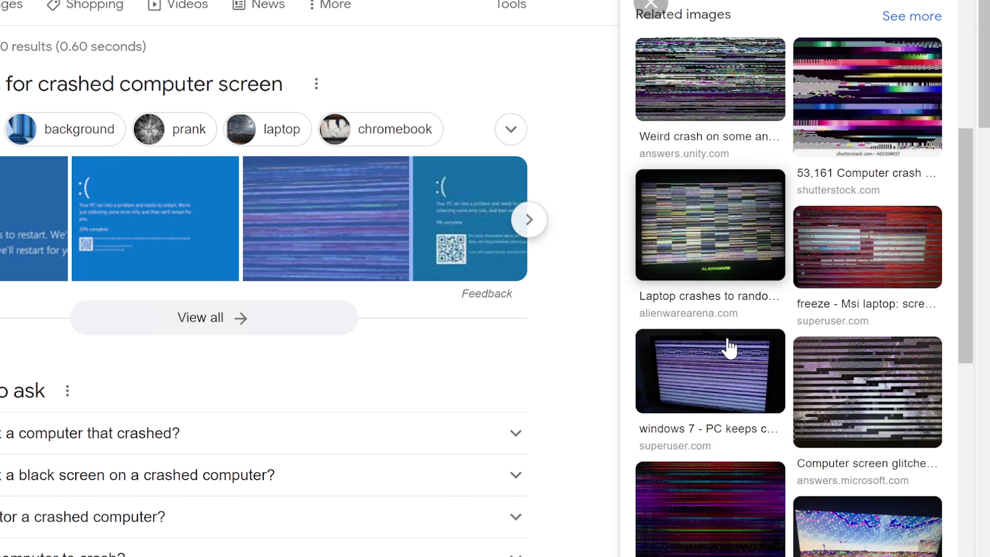
scroll(824, 372, down, 3)
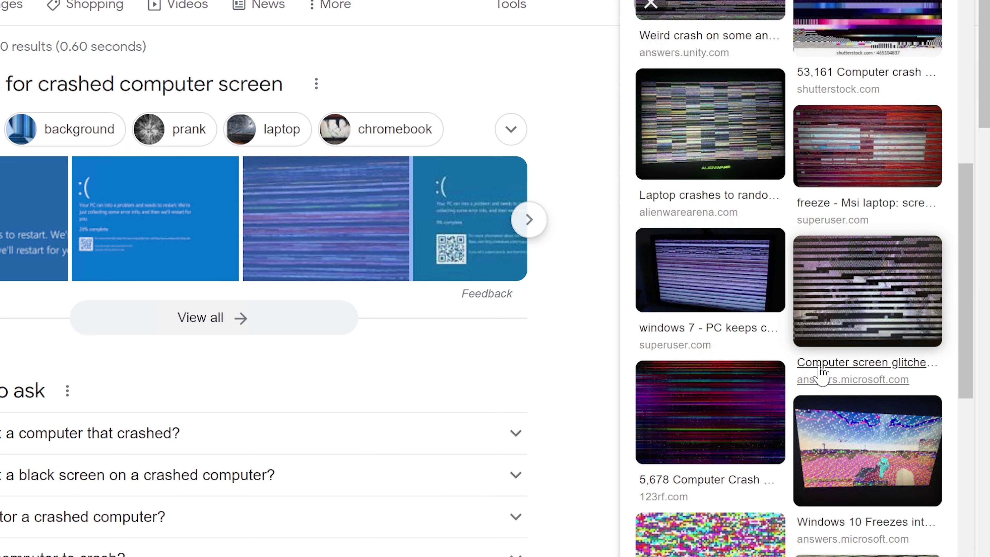
click(825, 371)
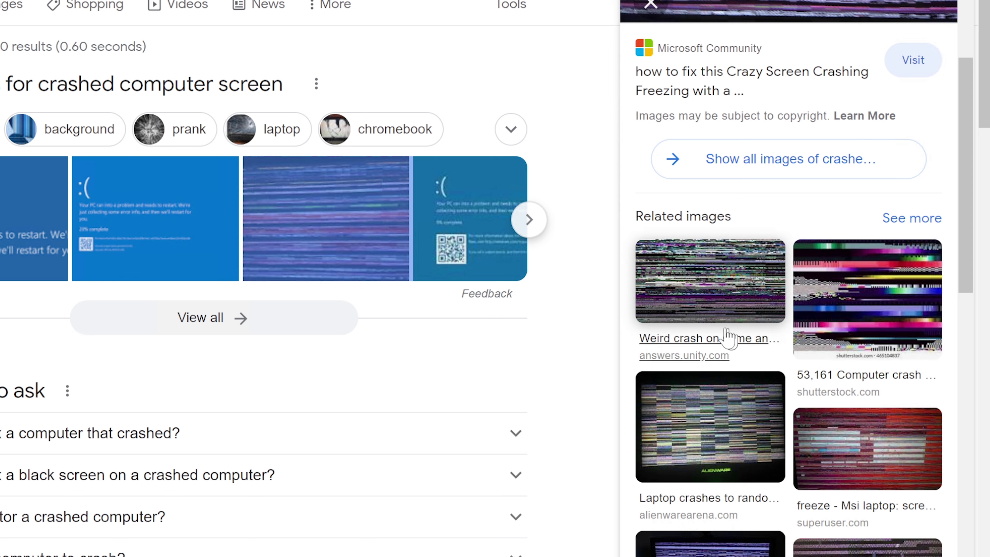
scroll(704, 315, up, 5)
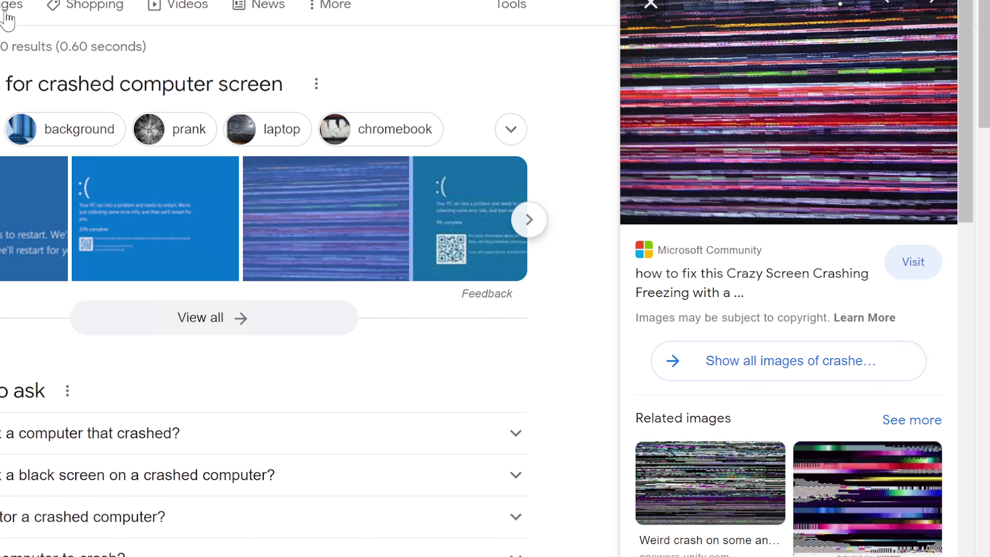
click(7, 19)
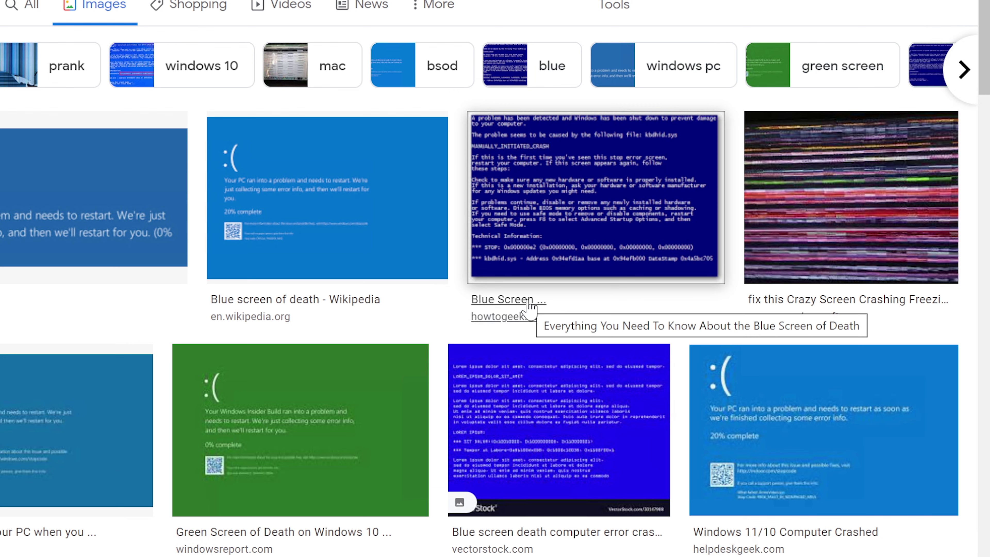
scroll(531, 306, down, 10)
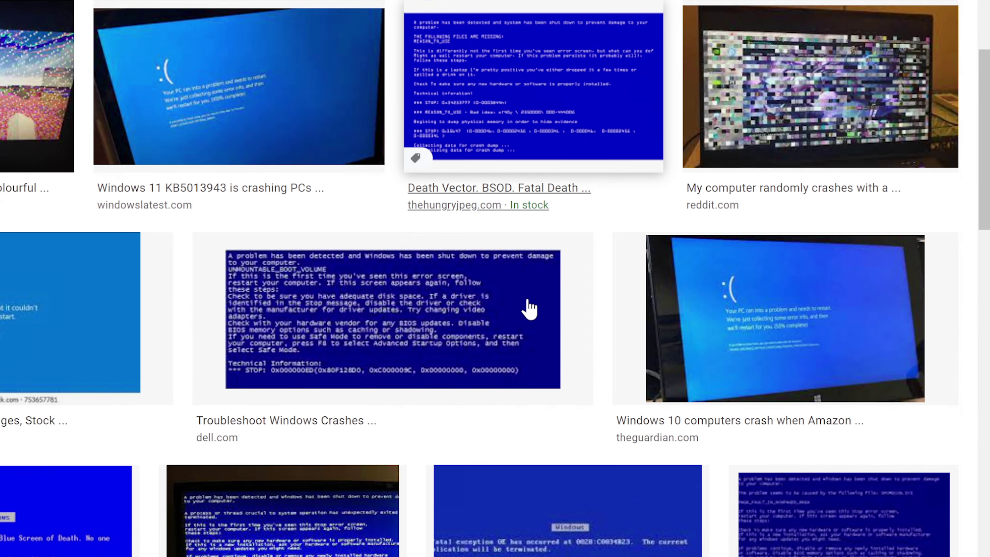
- Look over the remaining crashed-screen images and reread the ticket's paragraph about the power strip, exhalation sound and blank monitor
scroll(530, 306, up, 10)
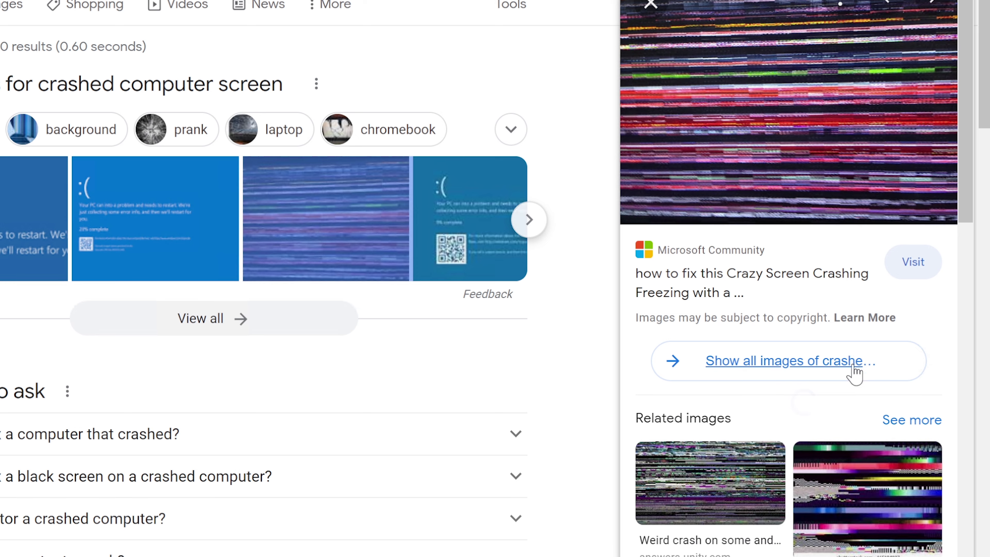
scroll(853, 375, down, 5)
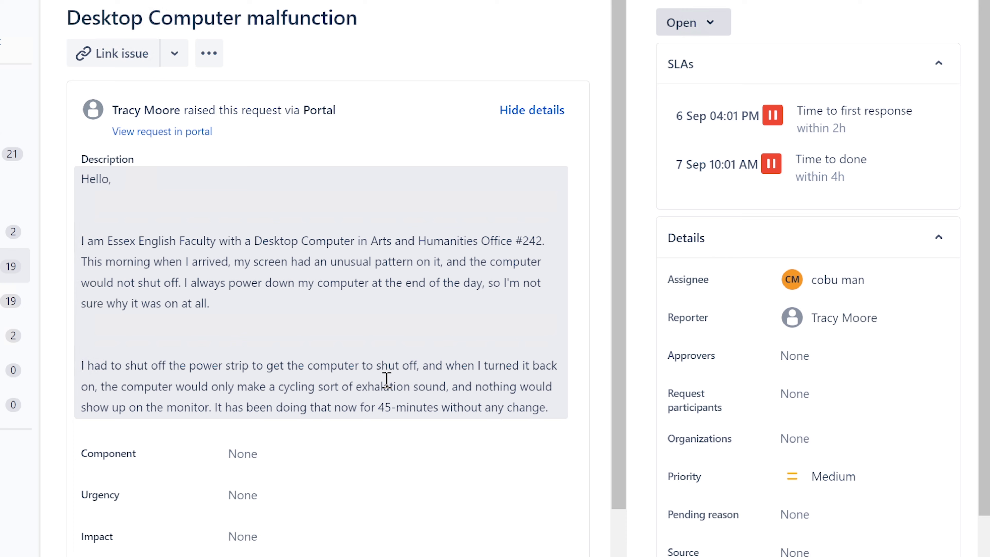
scroll(387, 379, down, 3)
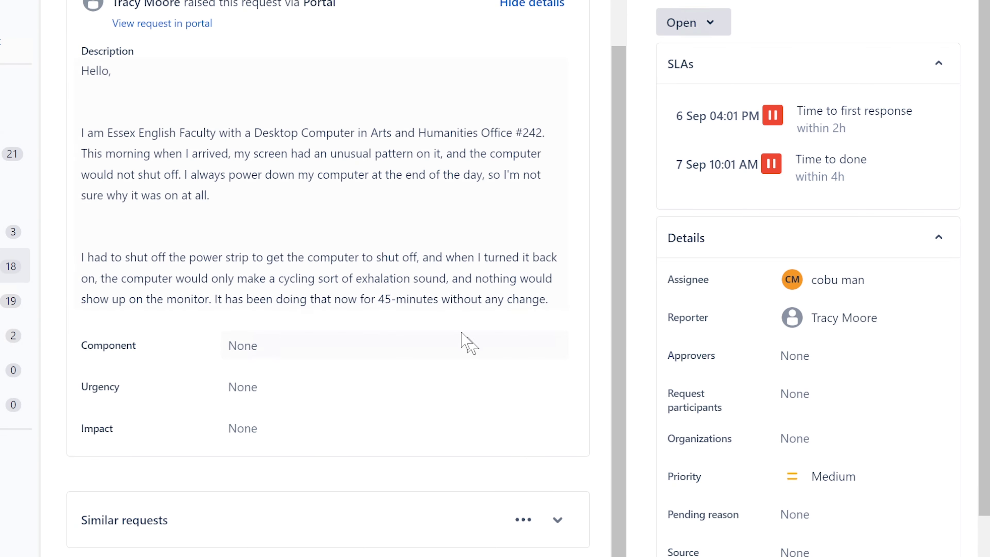
drag(84, 257, 562, 258)
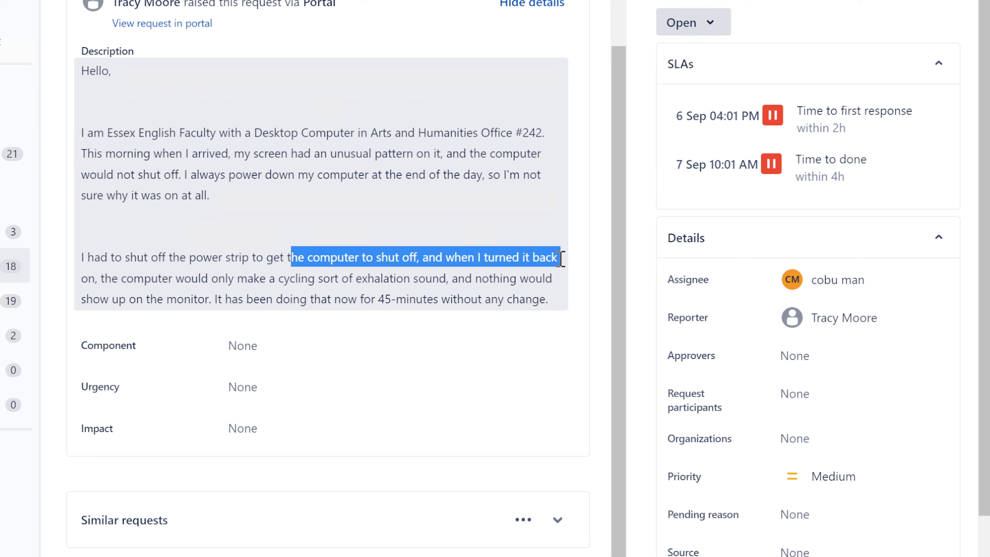
drag(562, 257, 446, 277)
drag(340, 280, 550, 295)
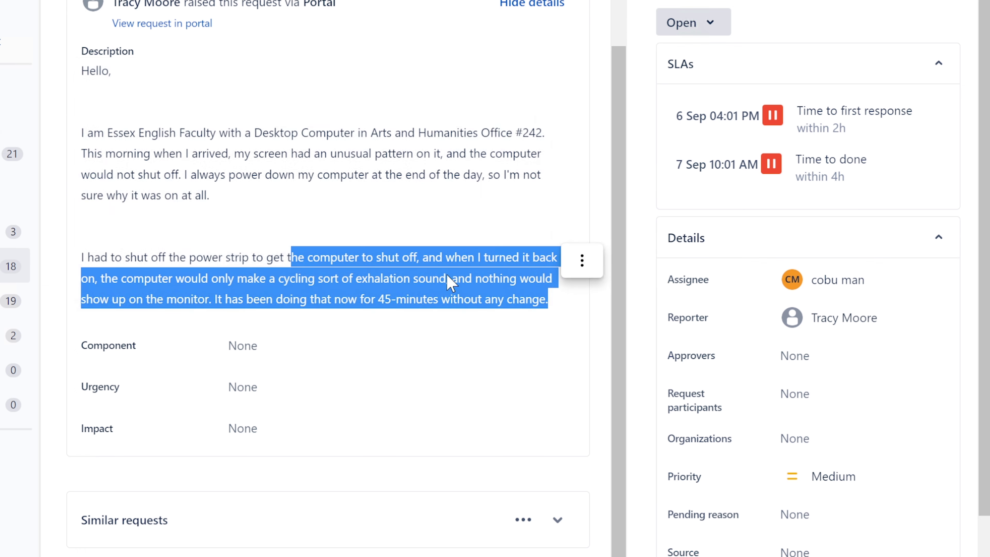
click(401, 218)
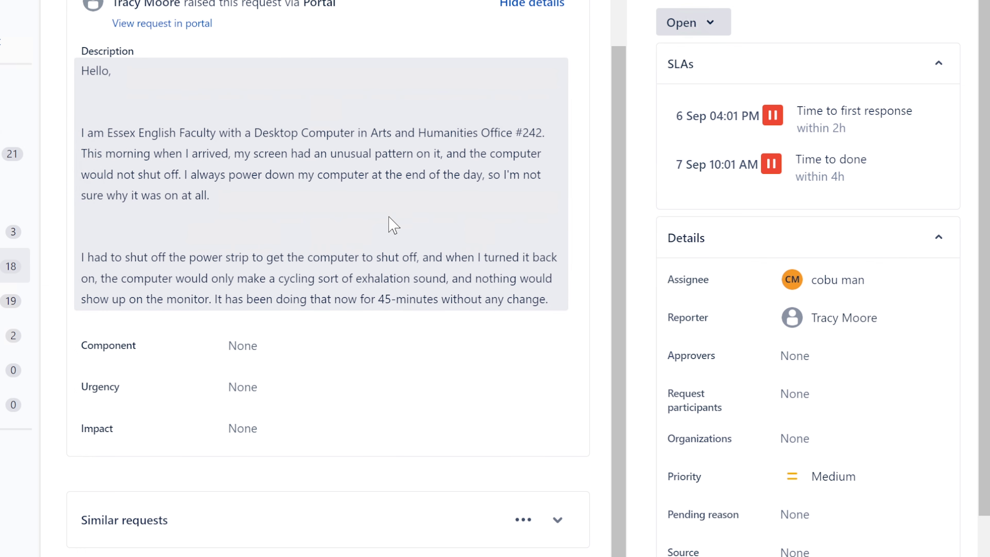
- Start a reply to the customer on the malfunction ticket with the line "I would check on below issues with the computer."
scroll(394, 226, down, 2)
scroll(417, 547, down, 4)
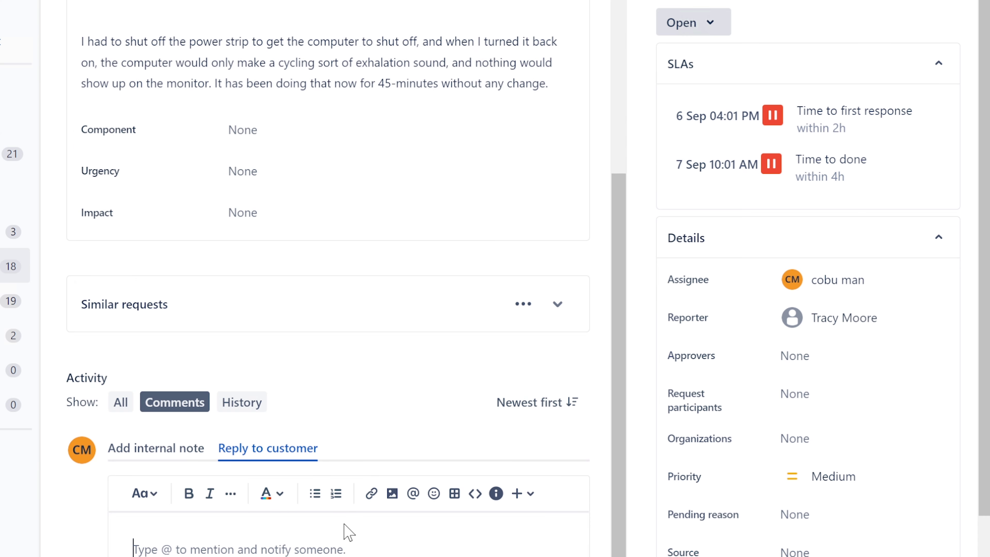
scroll(347, 529, down, 1)
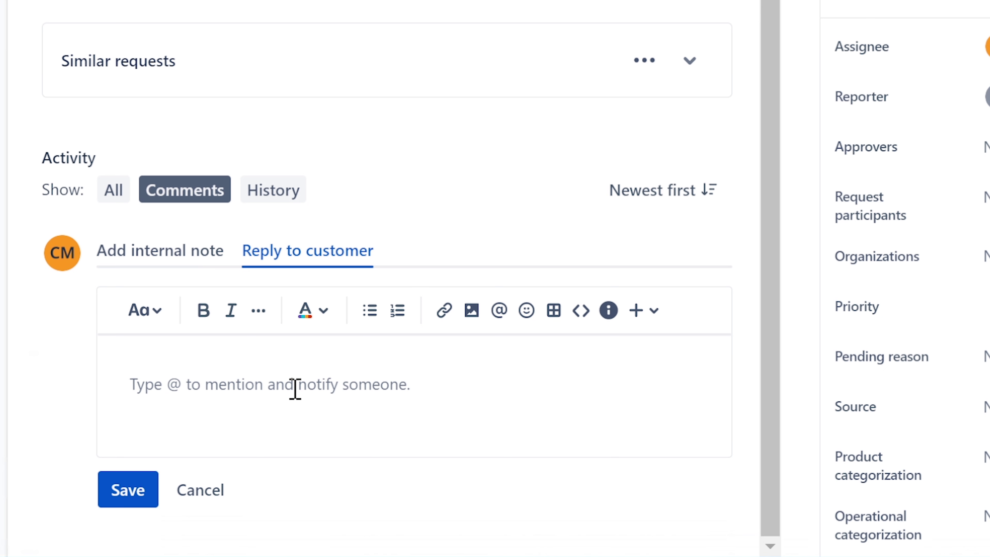
text(I would )
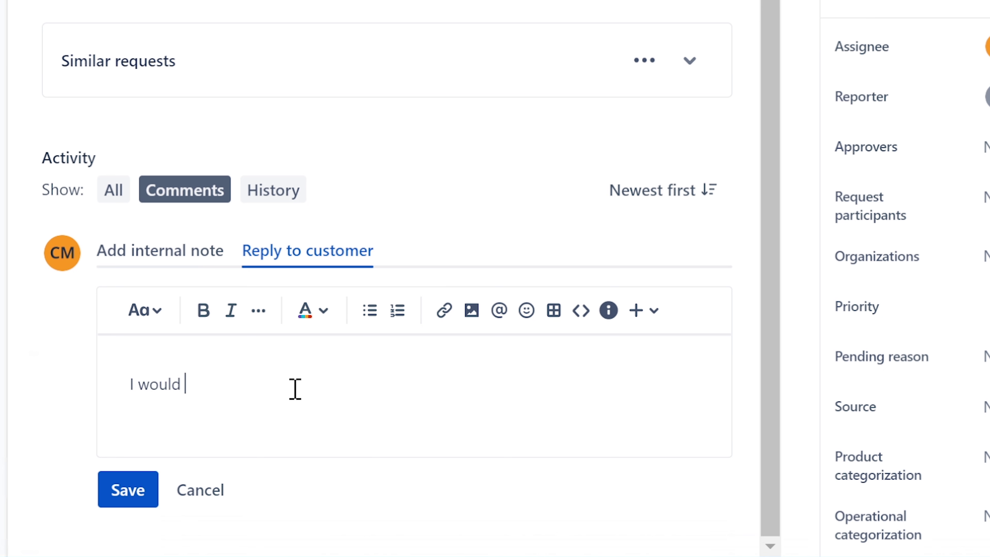
text(check on below)
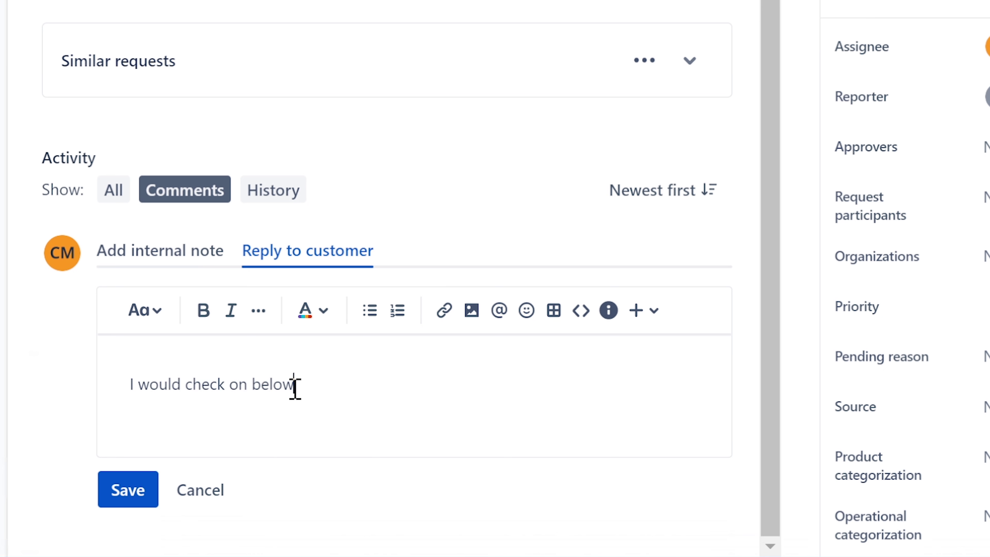
text( issues with the computer.)
key(Return)
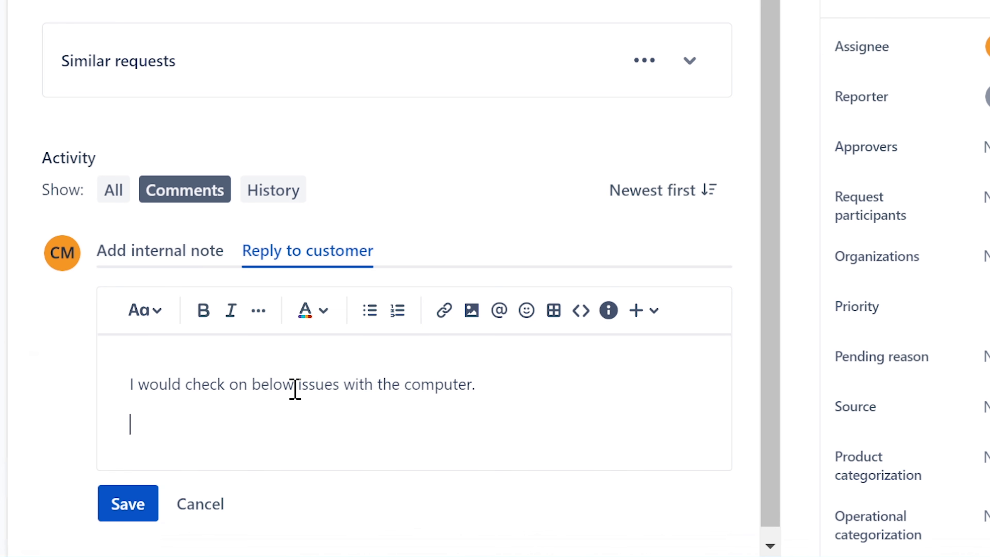
- Begin a numbered list in the reply with the items "Overheating." and "Bad GPU/Driver."
text(1. )
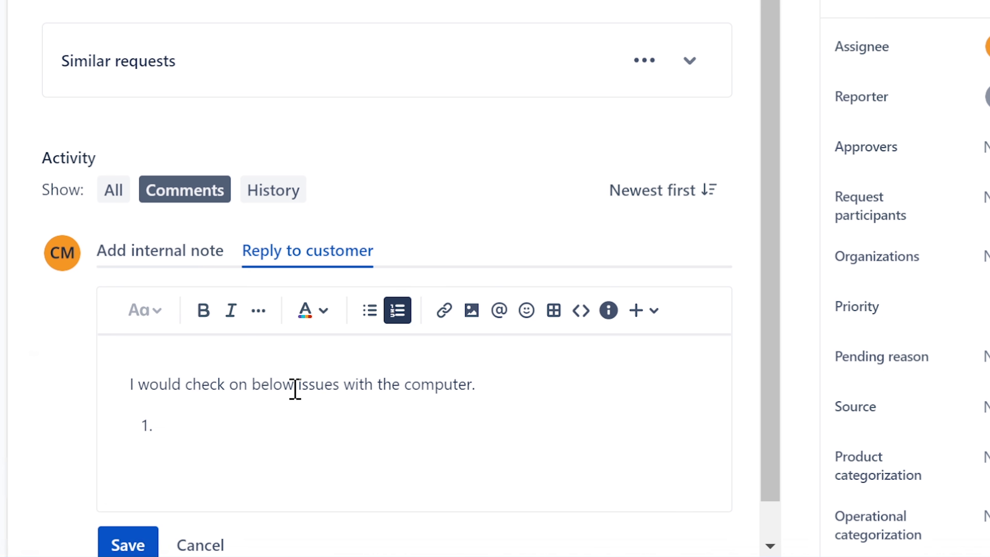
text(Overheating.)
key(Return)
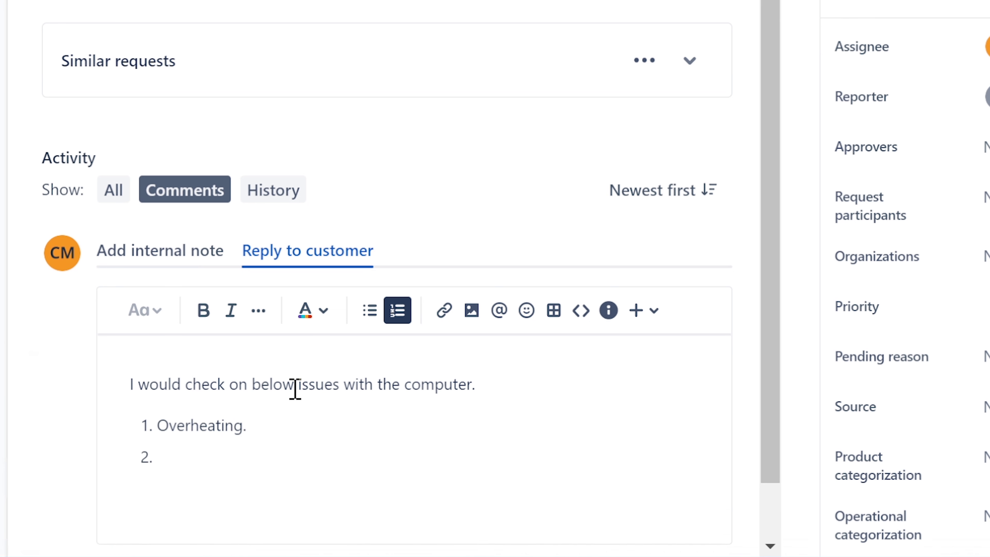
scroll(295, 389, down, 2)
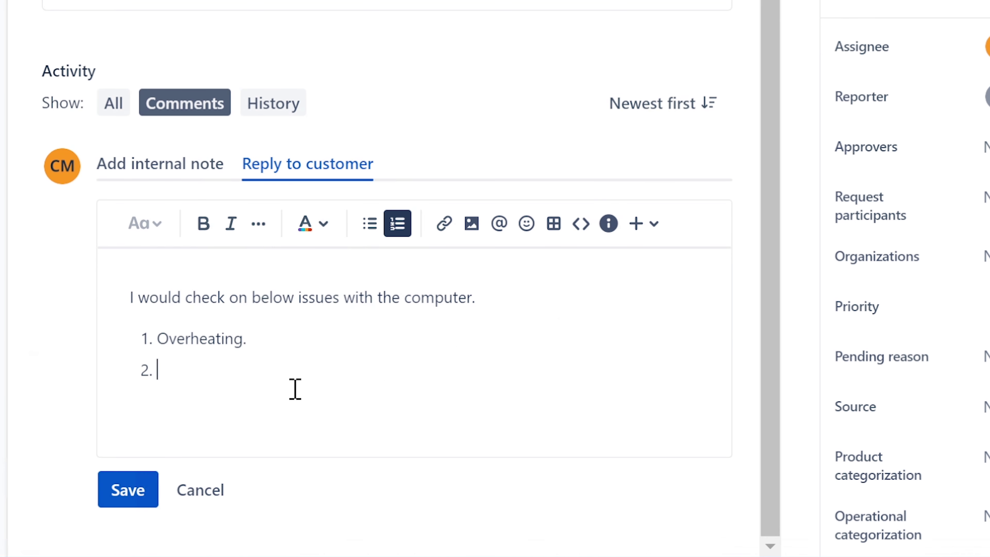
text(Bad GP)
text(U/Driv)
text(e)
key(BackSpace)
text(r)
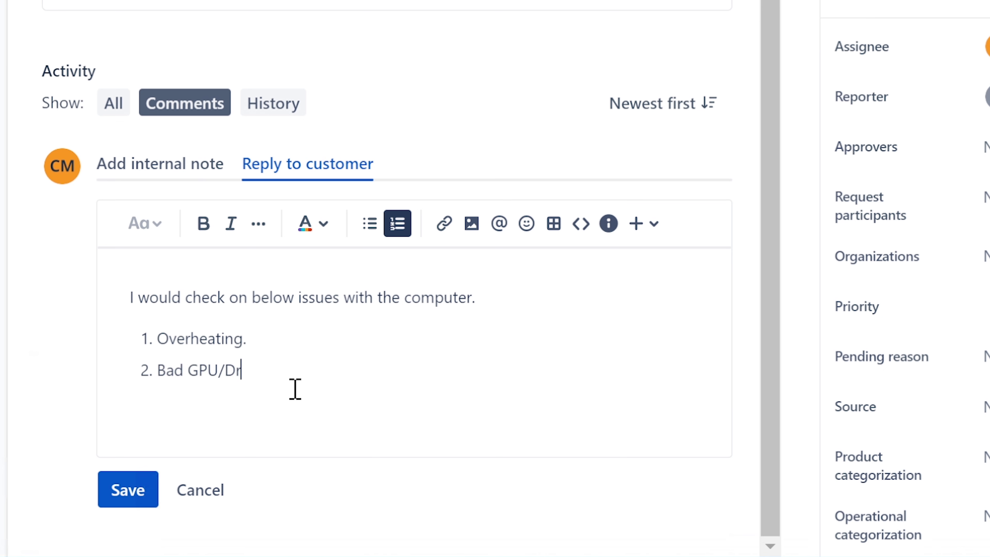
text(iver.)
key(Return)
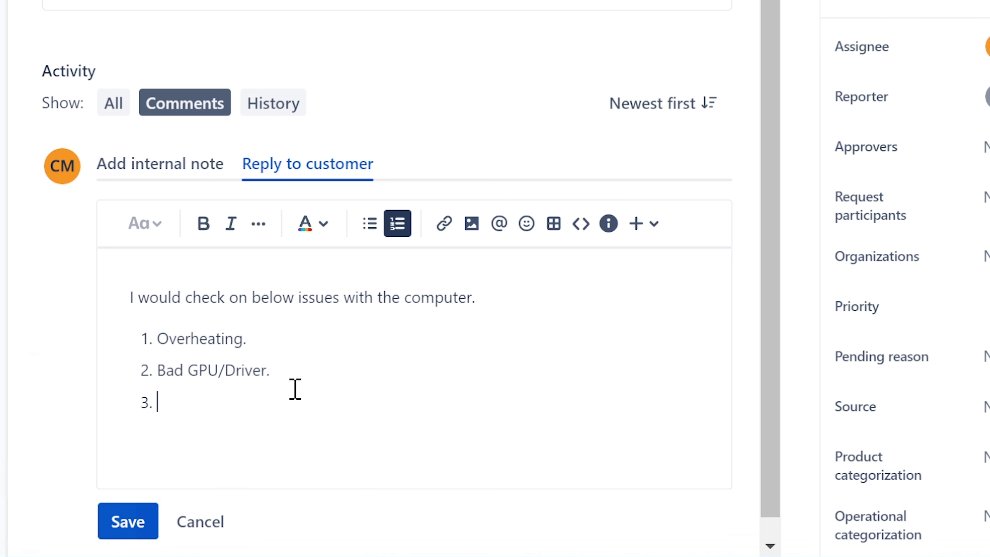
- Add "GPU overclocking." and "Bad monitor (check cables first)." as the third and fourth list items, followed by an empty item
text(GPU overclocking)
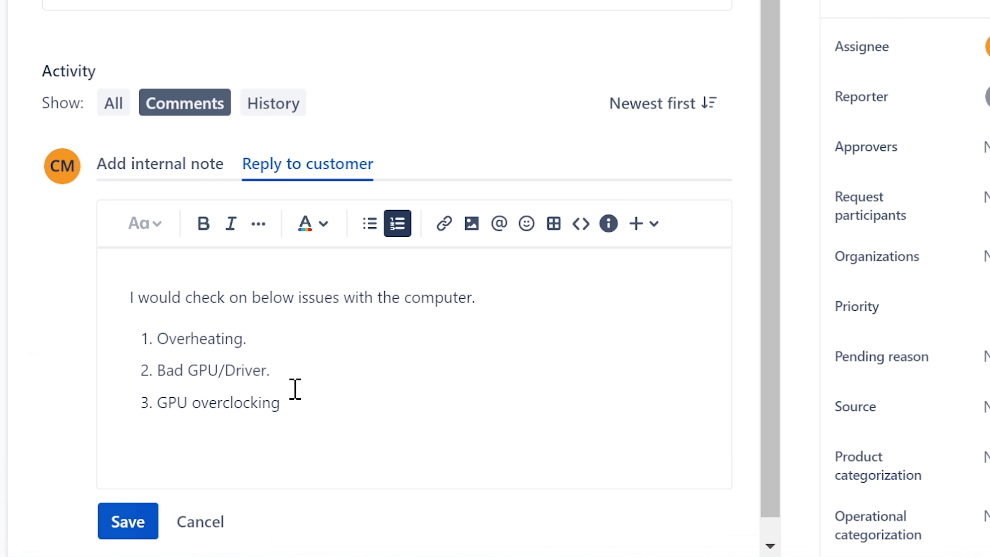
text(.)
key(Return)
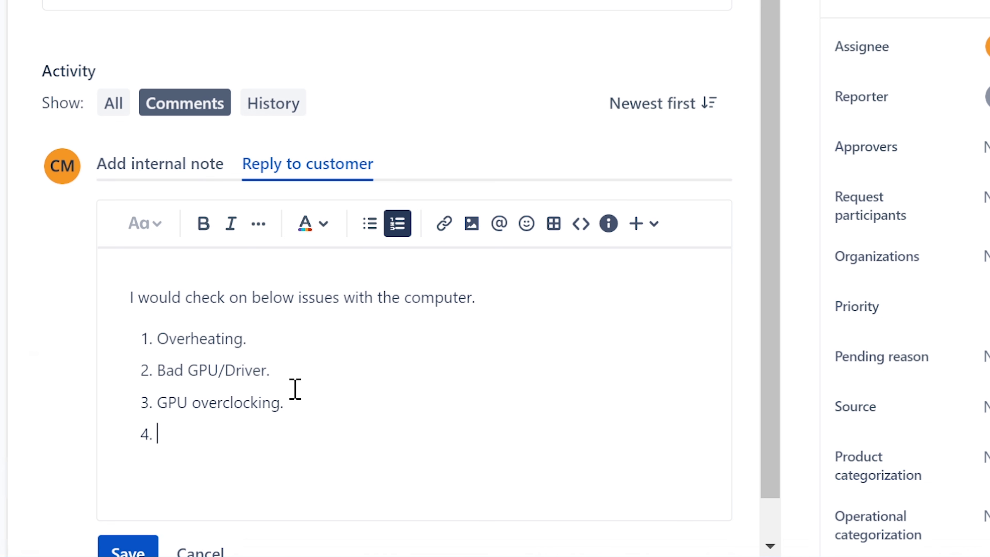
text(Bad monito)
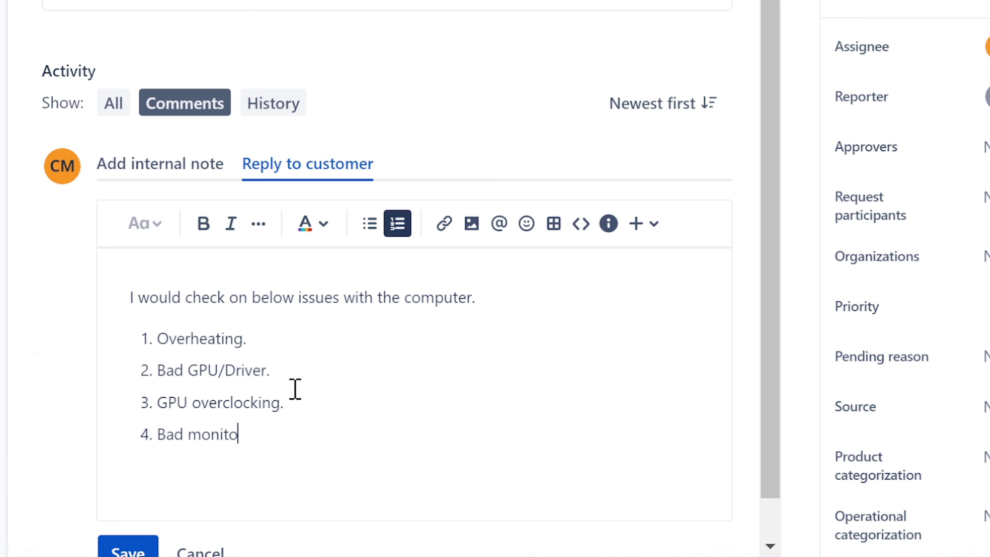
text(r (check cables firs)
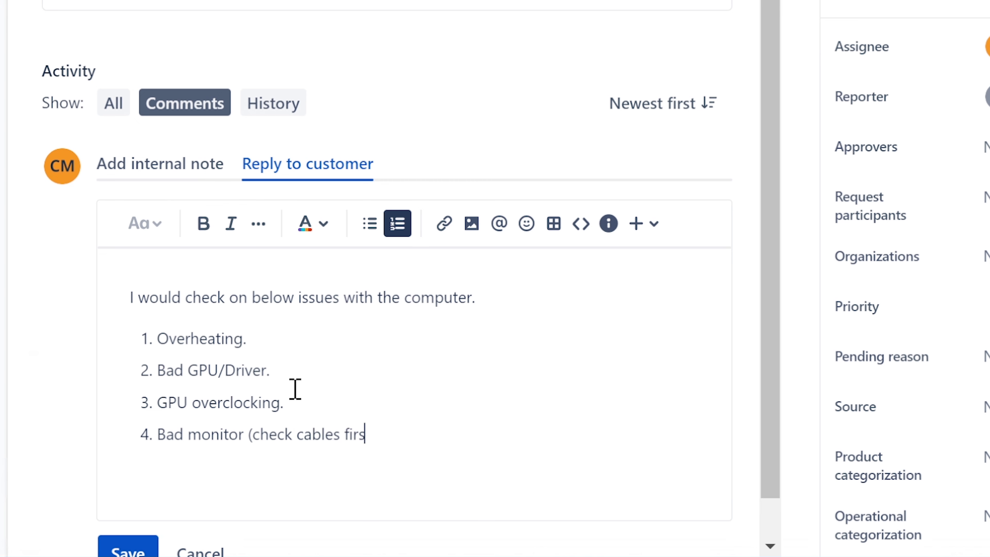
text(t).)
key(Return)
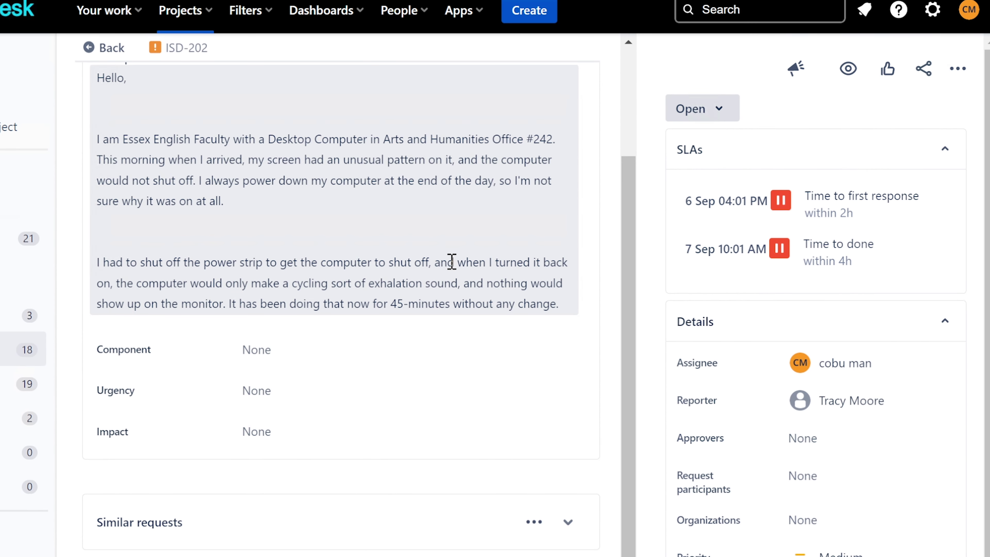
- Reread the ticket's passage about the cycling sound and blank monitor after power-on, and review the fields below the description
drag(455, 260, 302, 281)
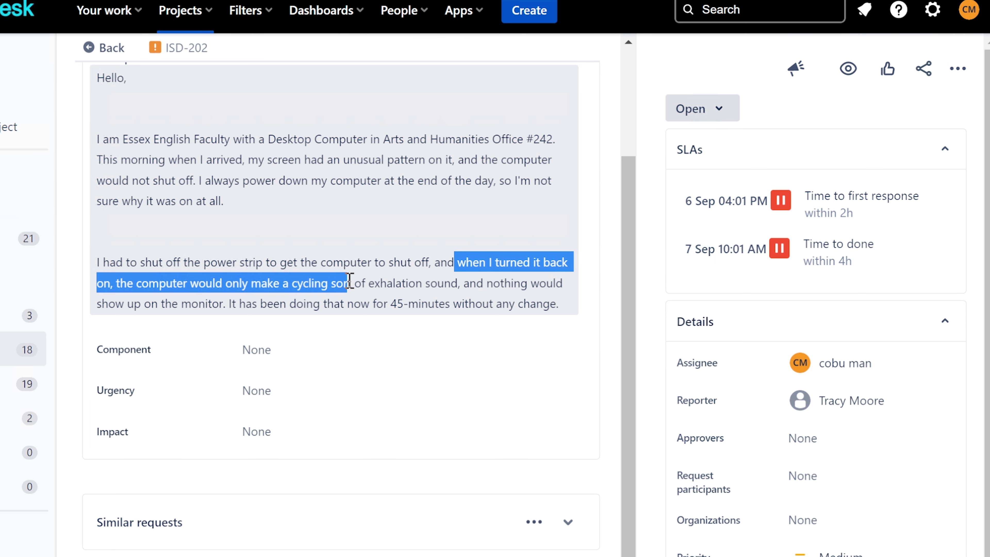
drag(349, 280, 229, 300)
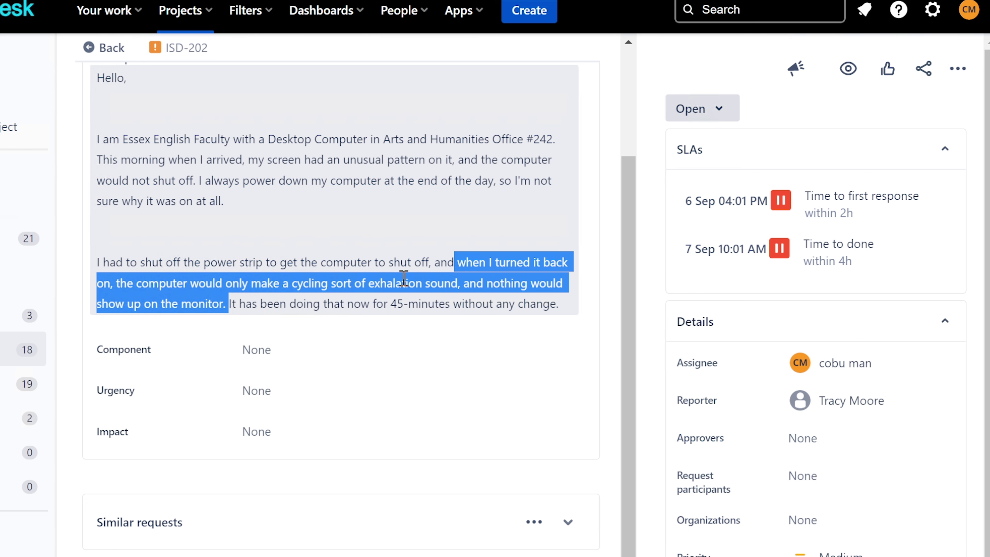
click(355, 284)
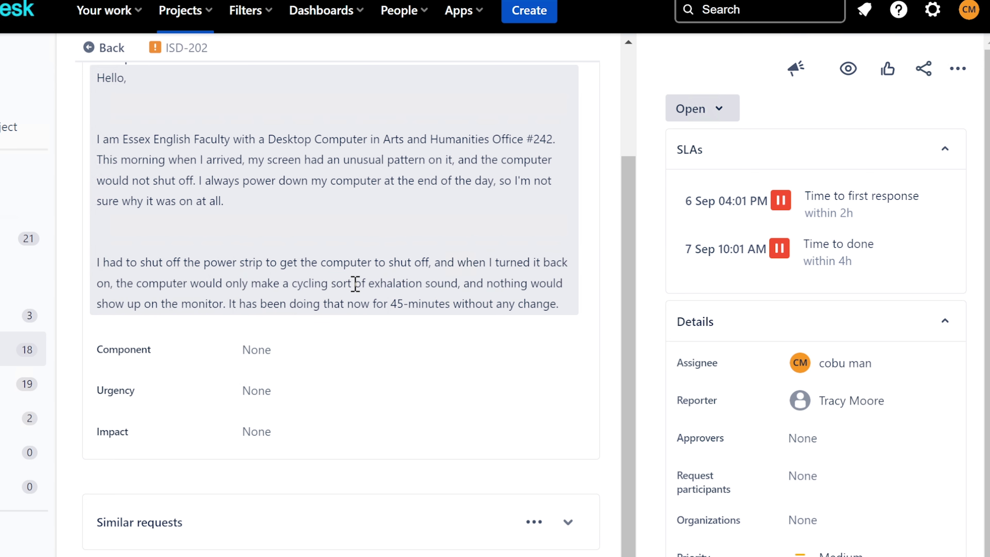
scroll(355, 284, down, 3)
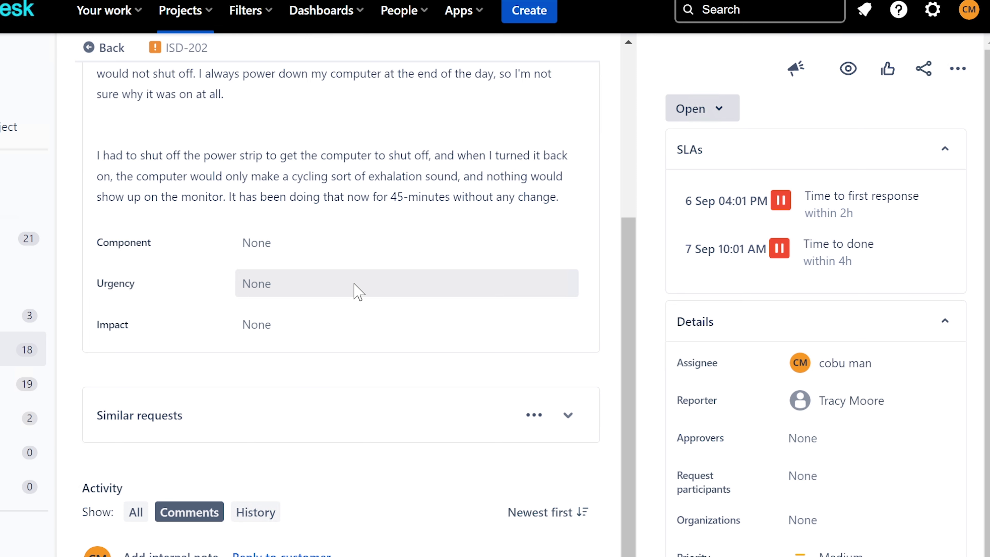
scroll(358, 291, down, 3)
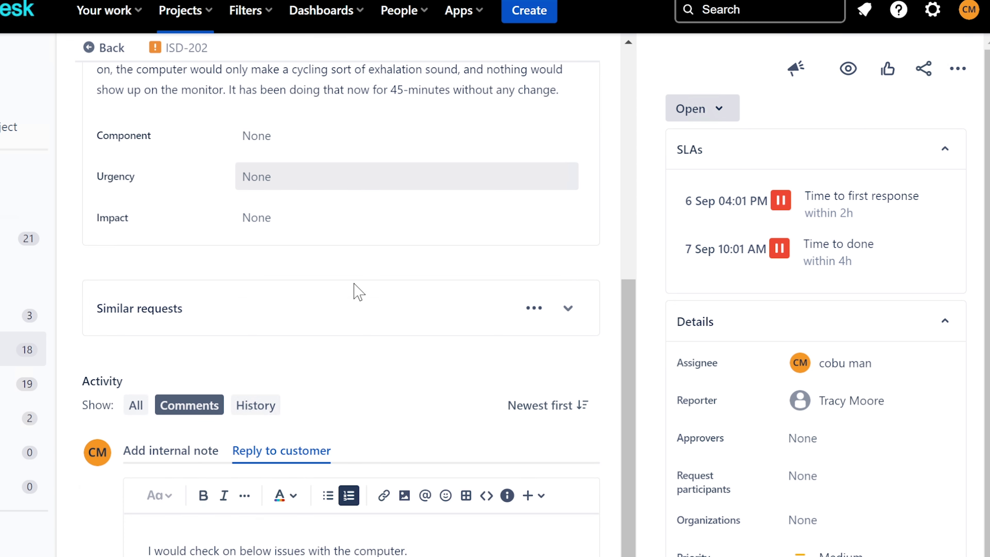
scroll(358, 291, up, 6)
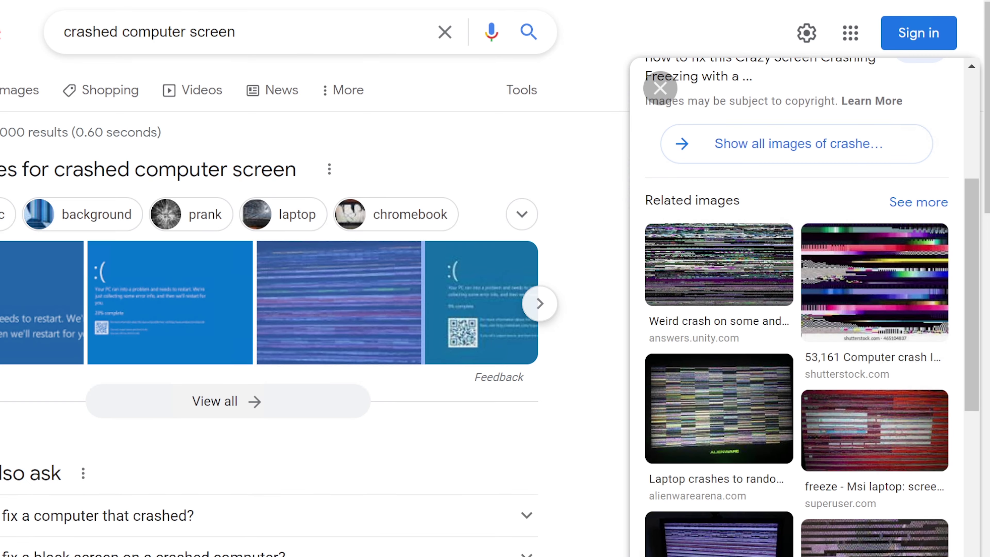
- Switch to the Google tab and replace the previous query with a search for "gpu"
double_click(259, 31)
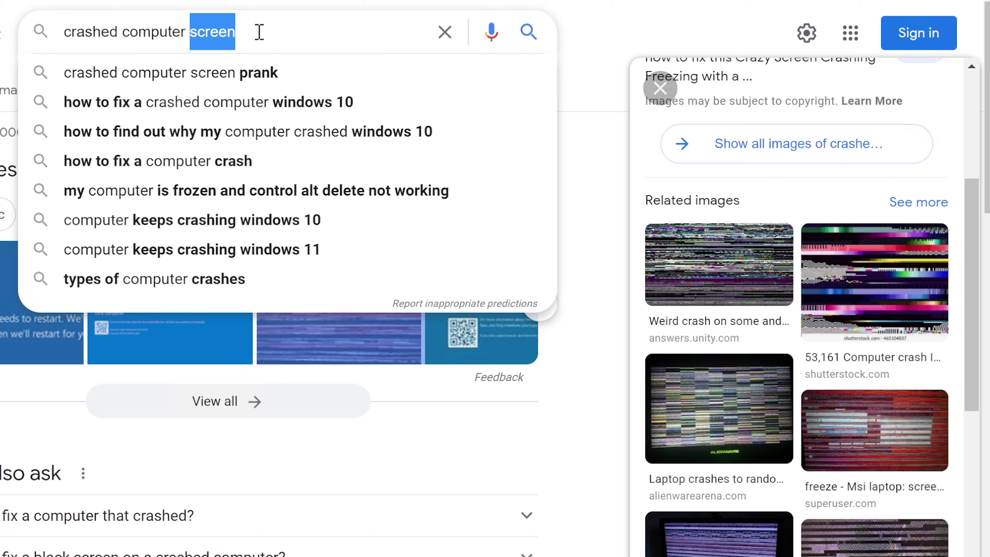
key(BackSpace)
key(BackSpace)
key(BackSpace)
key(BackSpace)
key(BackSpace)
key(BackSpace)
key(BackSpace)
key(BackSpace)
key(BackSpace)
key(BackSpace)
key(BackSpace)
key(BackSpace)
key(BackSpace)
key(BackSpace)
key(BackSpace)
key(BackSpace)
key(BackSpace)
key(BackSpace)
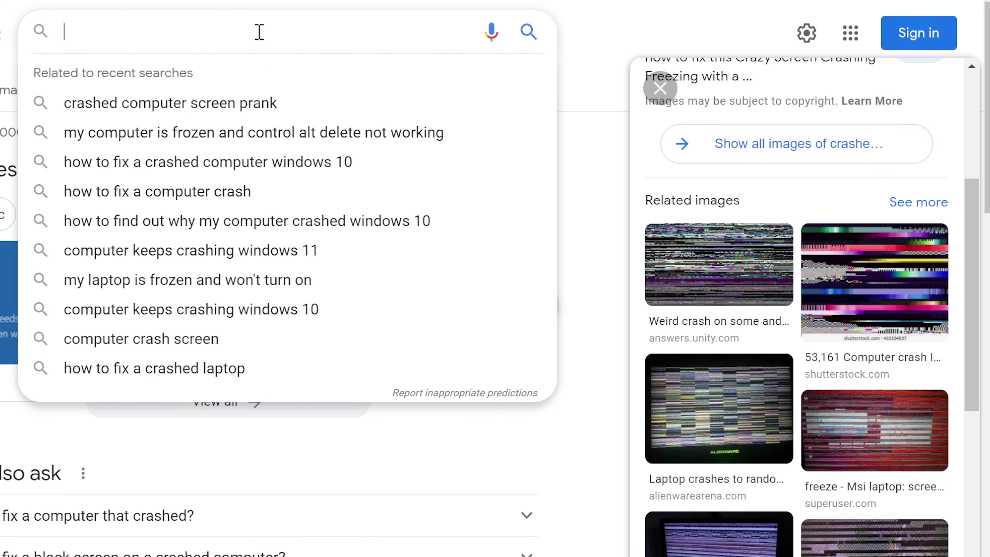
text(gpu)
key(Return)
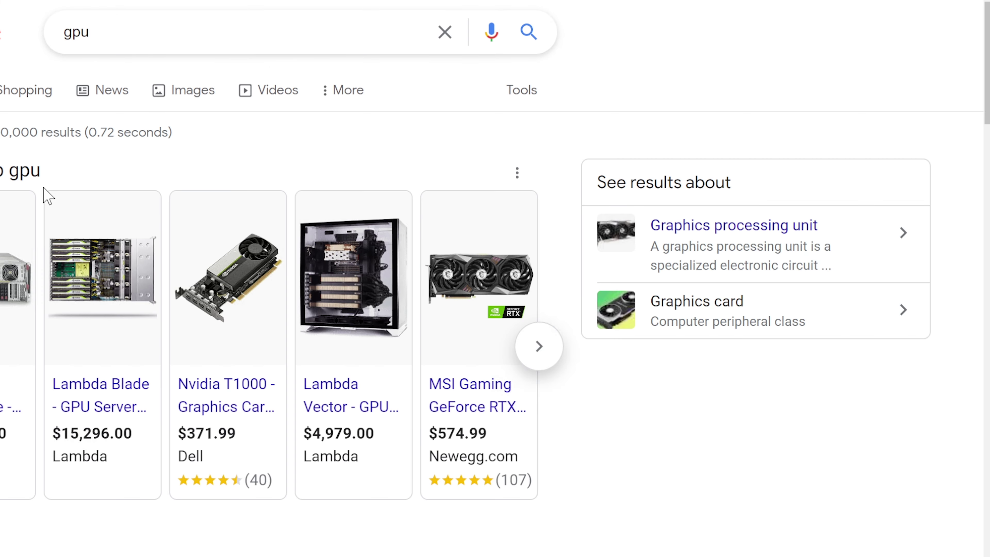
- Show the image results for "gpu" and examine the pictures of graphics cards
click(181, 100)
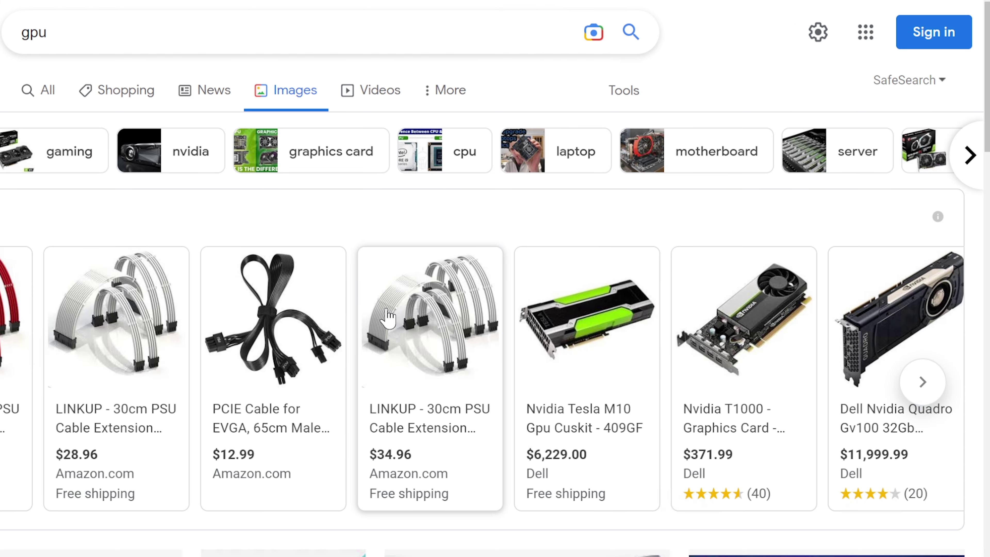
scroll(388, 318, down, 5)
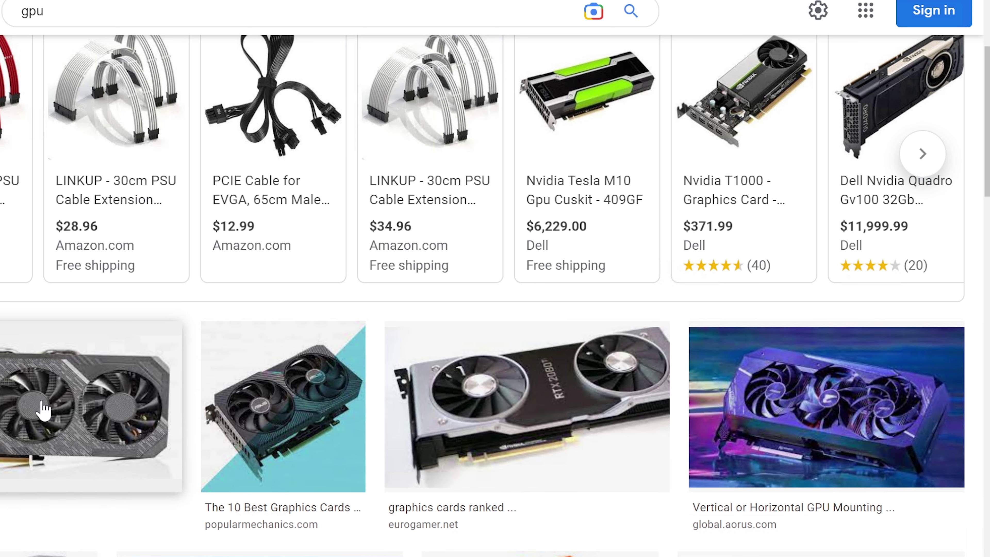
scroll(43, 410, down, 3)
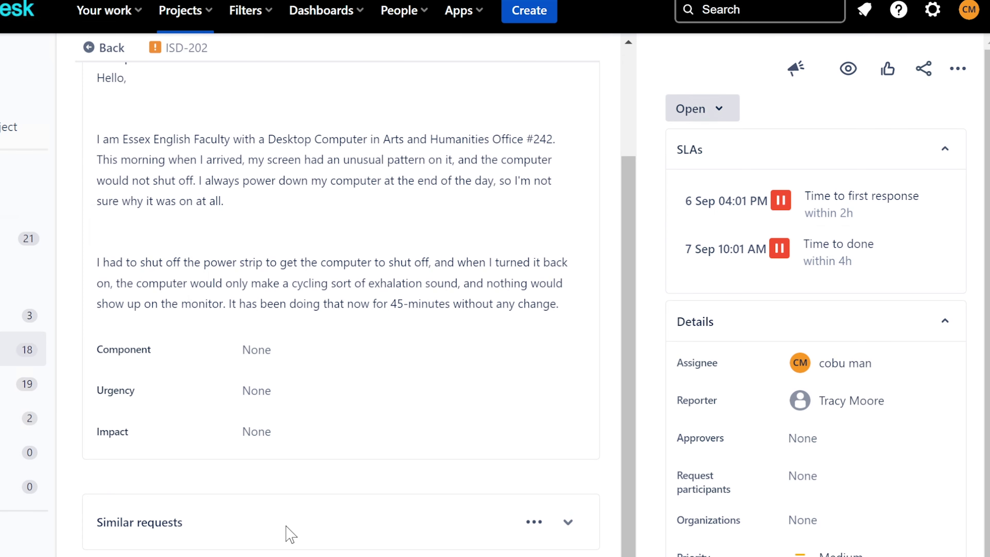
- Append the note "(check to see if fan is spinning)." to the "Bad GPU/Driver." item in the customer reply
scroll(287, 530, down, 8)
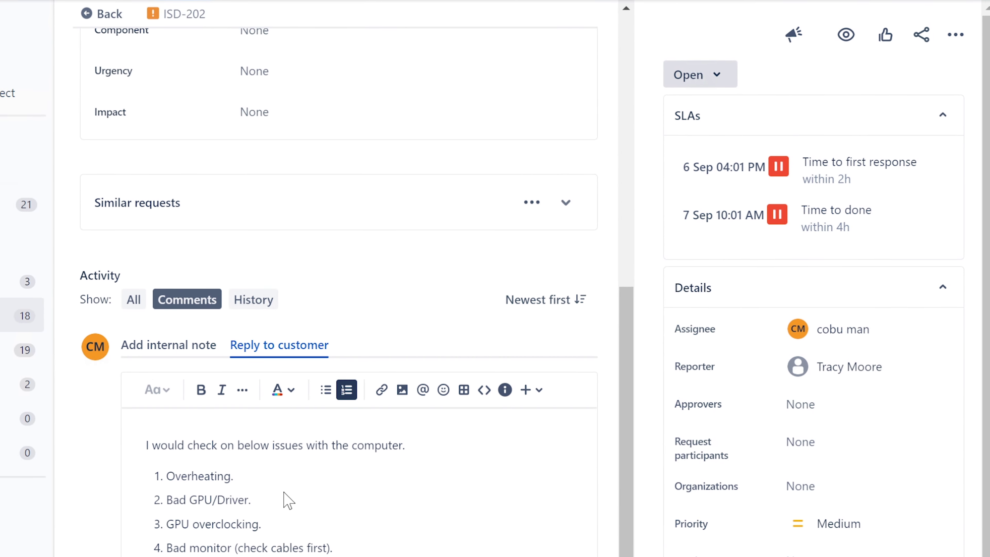
click(259, 458)
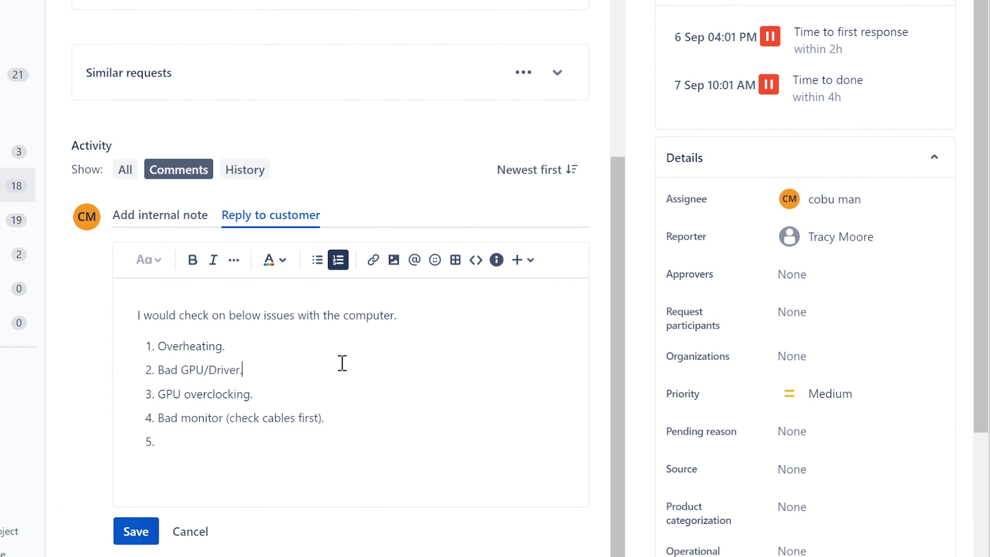
text((check to see if )
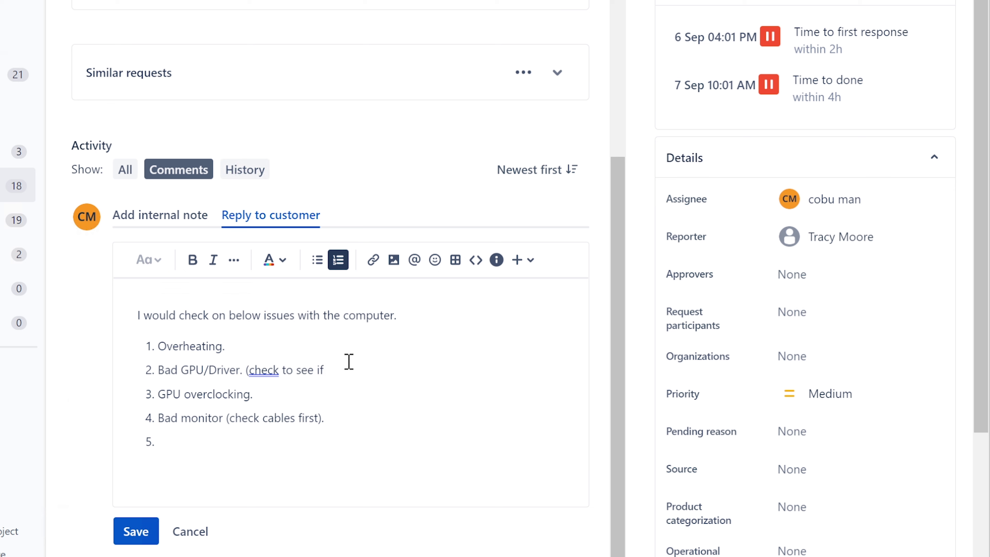
text(fan is spinning).)
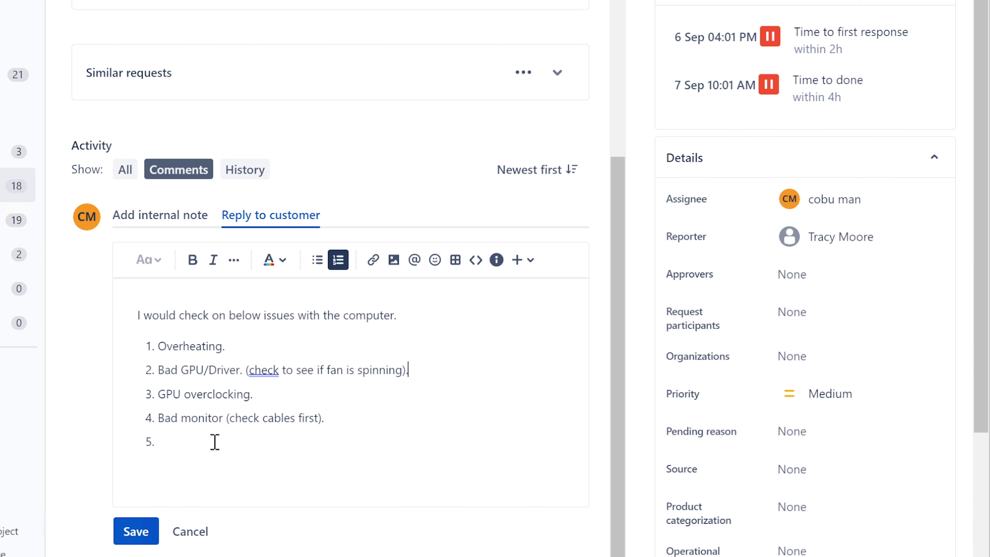
click(214, 442)
- Reread the ticket's cycling-sound passage and compare it with the fan note in the reply's second list item
scroll(230, 432, up, 6)
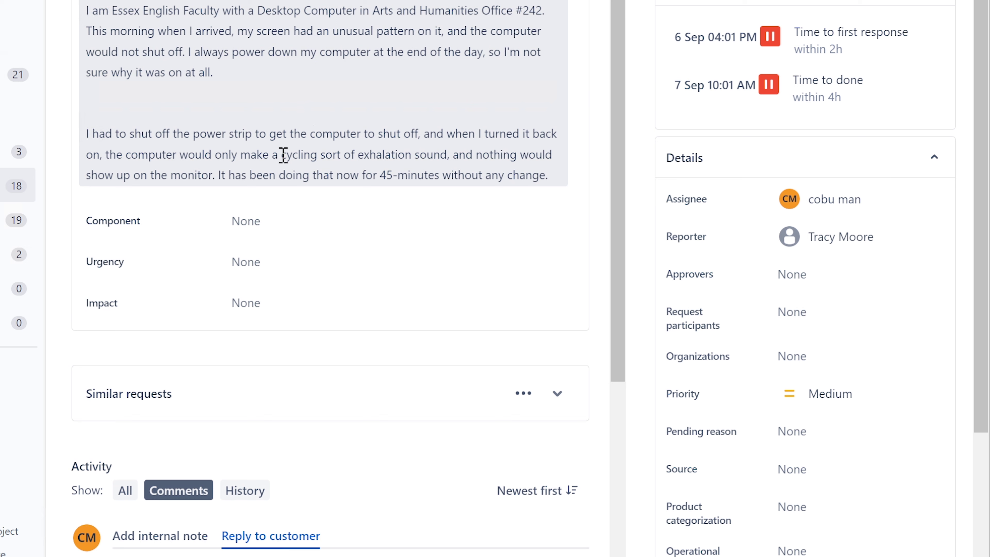
drag(282, 154, 345, 158)
click(362, 160)
scroll(362, 160, down, 8)
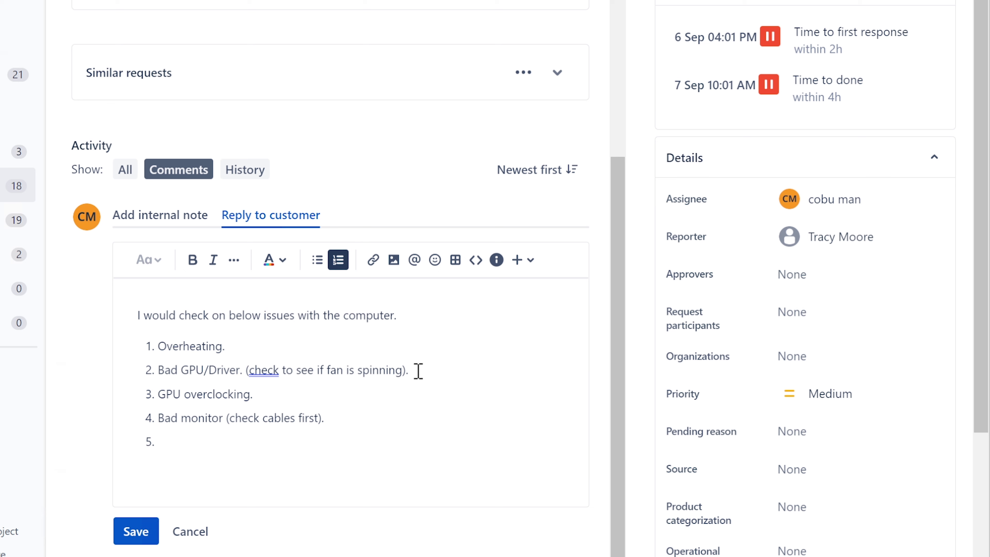
drag(250, 369, 409, 363)
click(426, 369)
- Remove the empty fifth list item and start a new unnumbered line beneath the "Bad monitor" item
click(186, 438)
key(BackSpace)
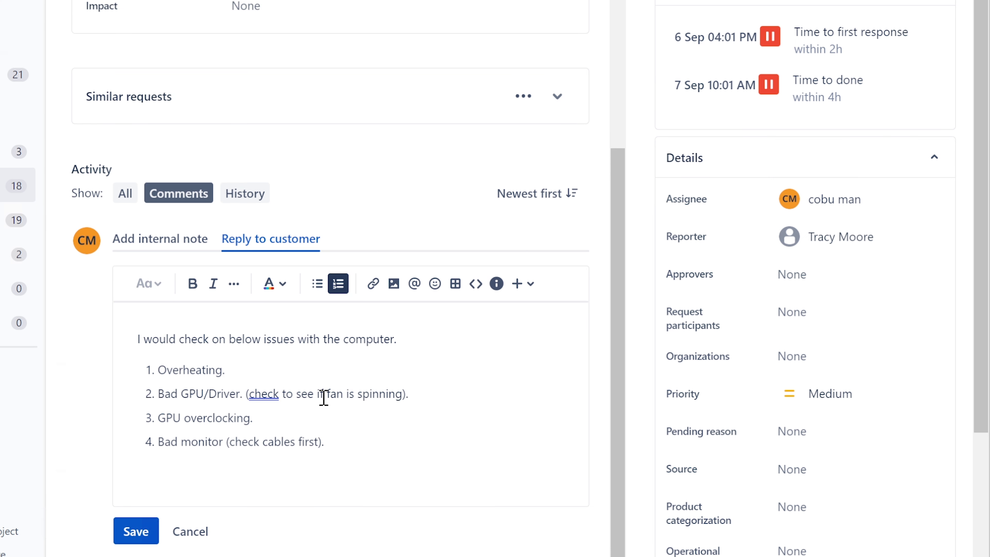
key(shift+Return)
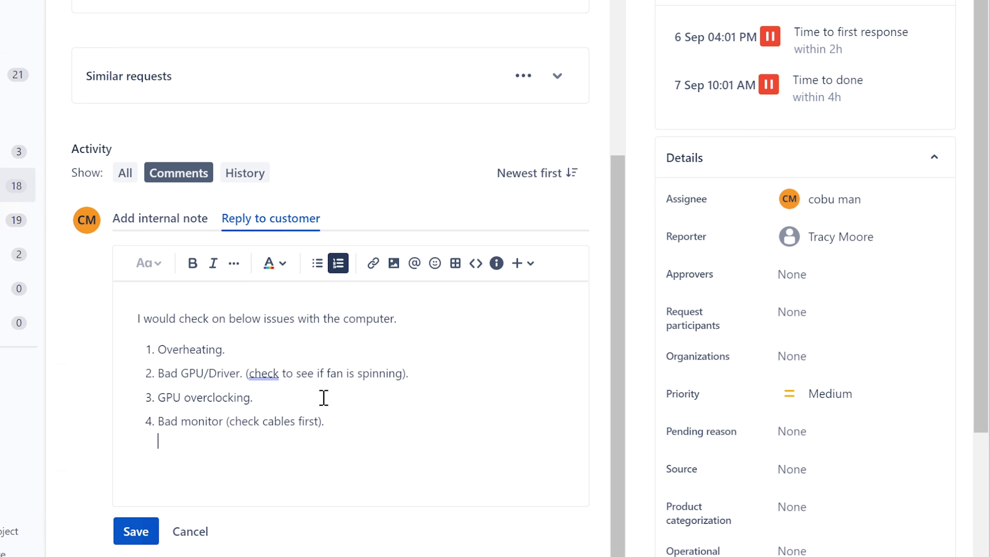
key(Return)
key(BackSpace)
- Close the reply with "Please let me know if that helps." and the technician's first name, and save it on the ticket
text(Please let )
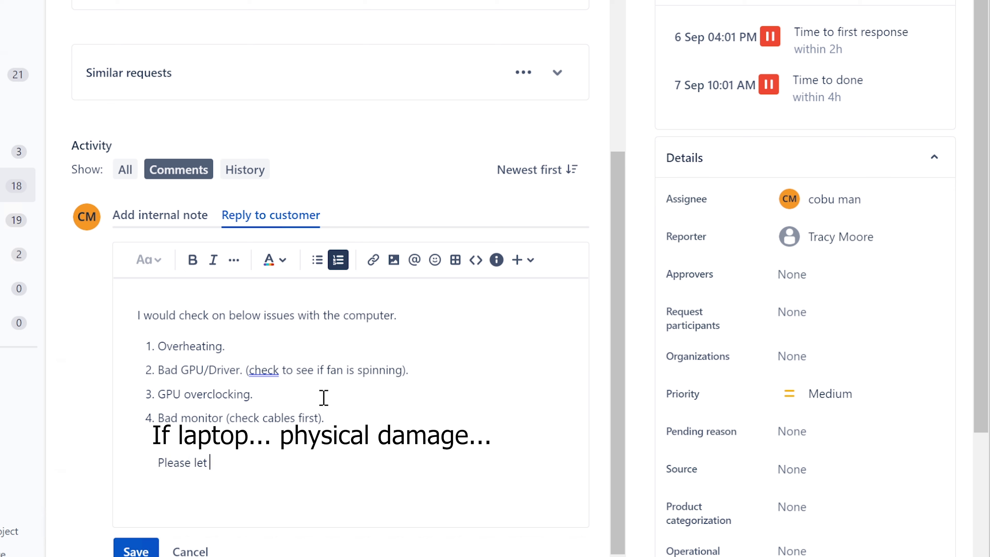
text(me know if that helps.)
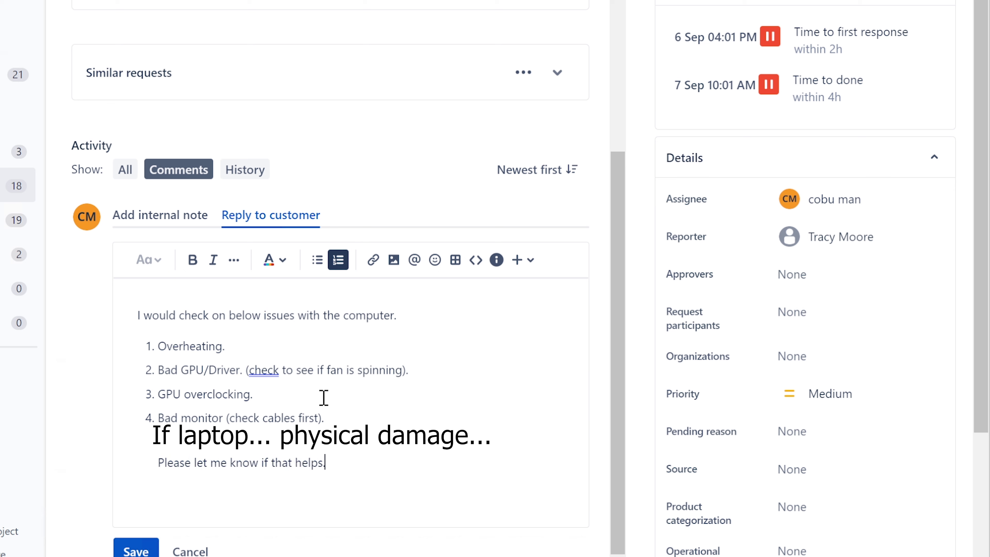
text( Ervin)
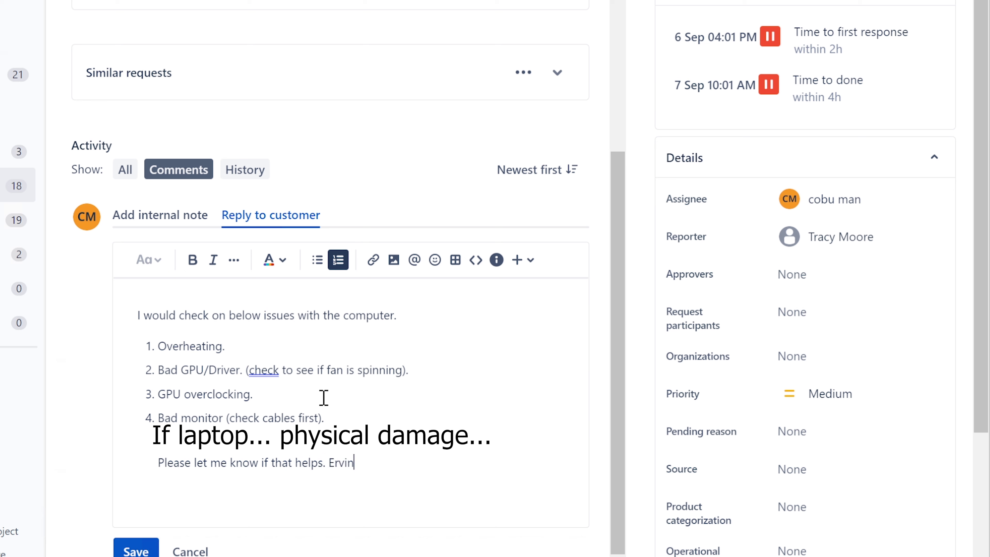
click(137, 551)
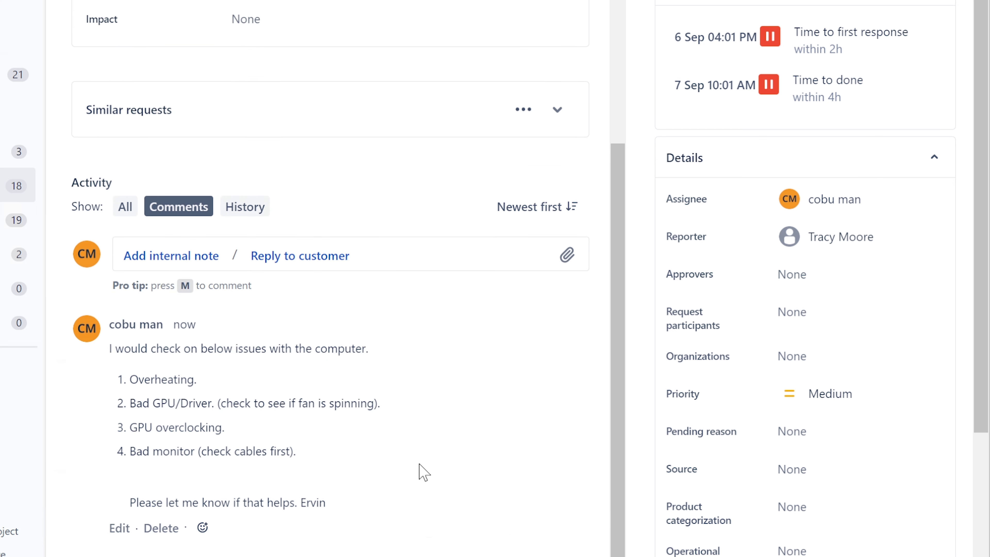
- Return to the ticket queue and open the "computer issues" ticket, ISD-203
scroll(423, 472, up, 6)
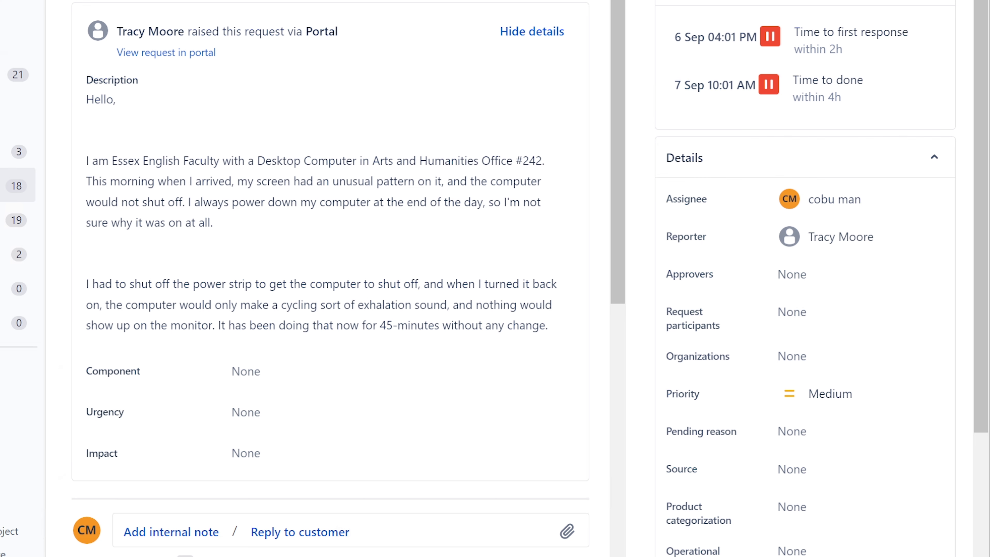
key(alt+Left)
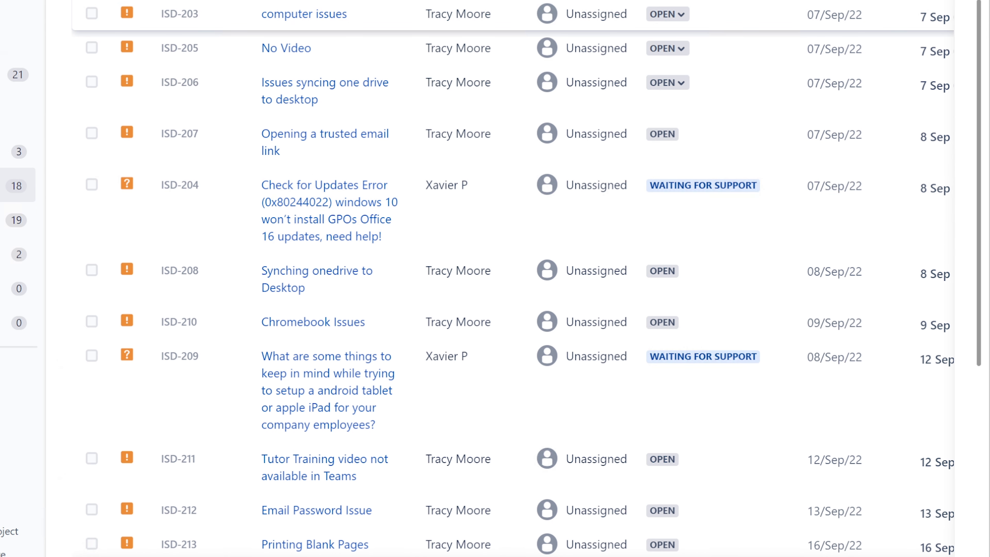
click(300, 19)
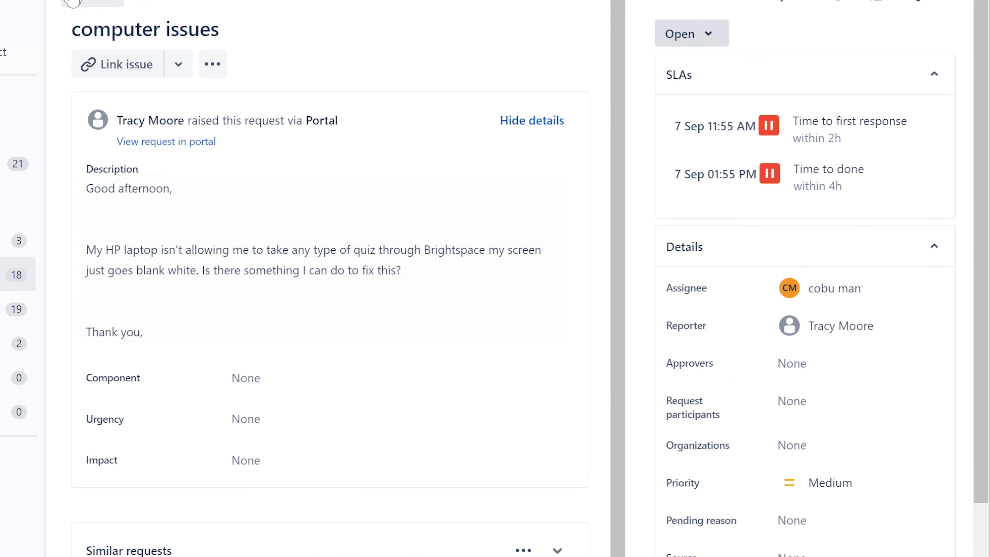
- Read the ticket's title and description about the HP laptop's Brightspace quizzes and blank white screen
drag(73, 27, 237, 36)
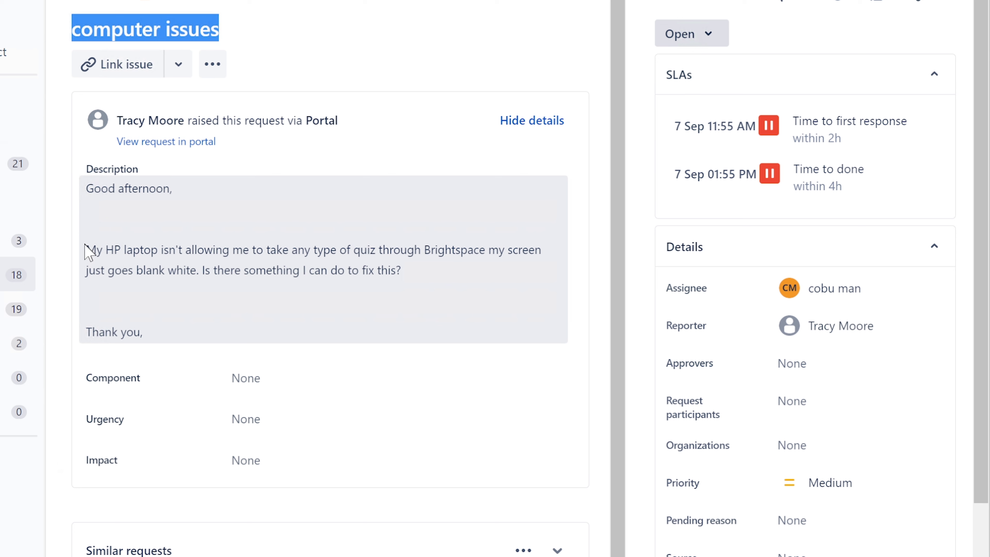
drag(86, 251, 410, 266)
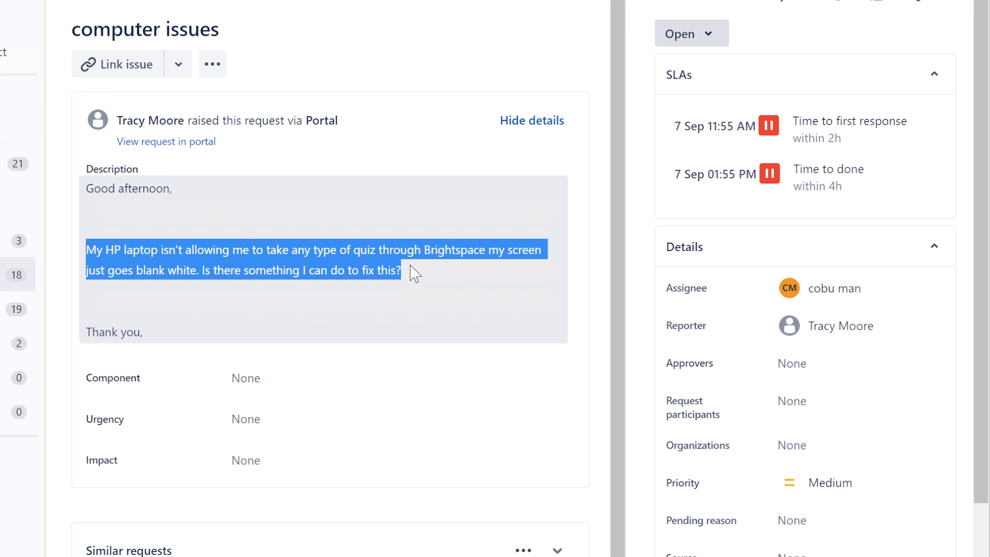
click(426, 249)
drag(426, 249, 487, 244)
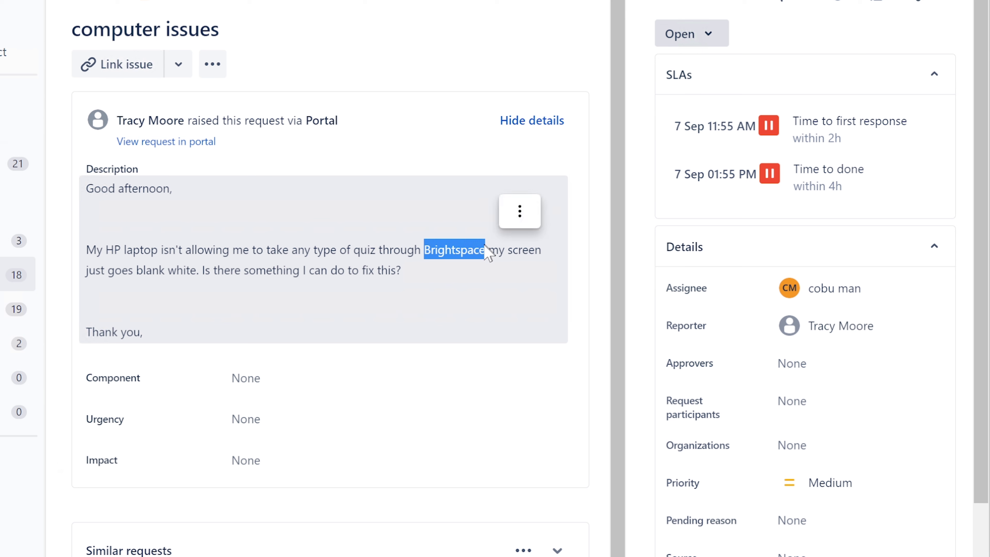
click(311, 245)
drag(311, 245, 399, 249)
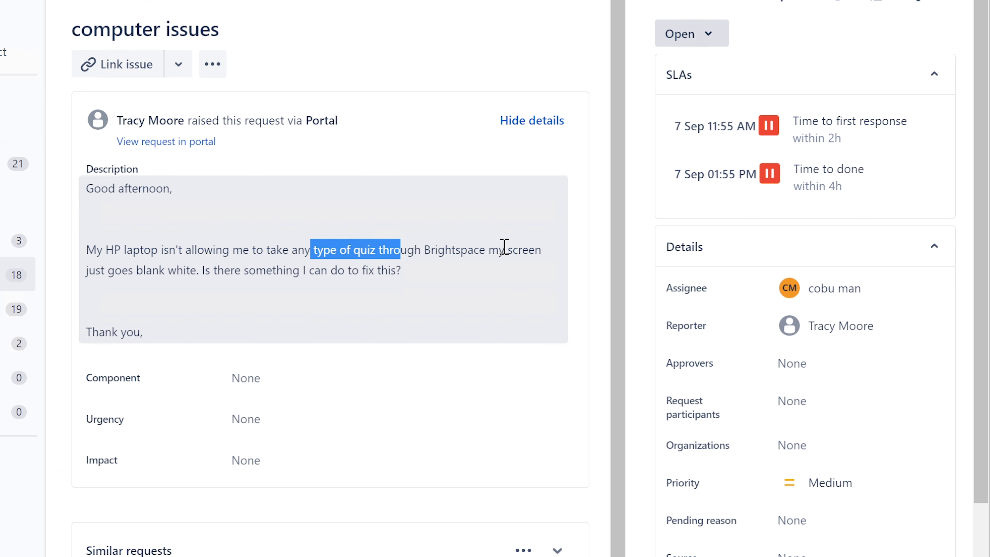
drag(507, 250, 522, 250)
drag(459, 262, 198, 271)
click(229, 273)
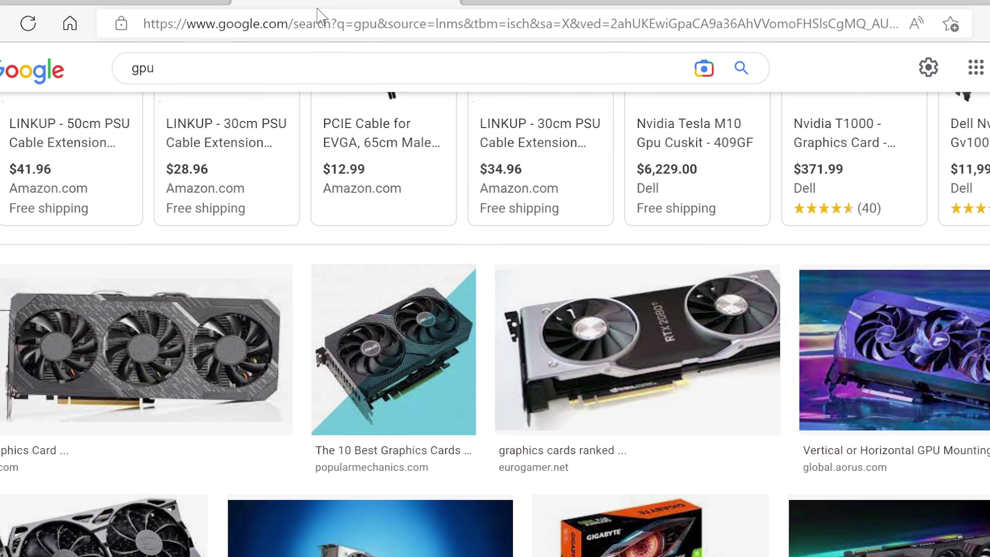
- Switch to the Google image results tab and load cosmicnovo.com there
click(314, 18)
text(co)
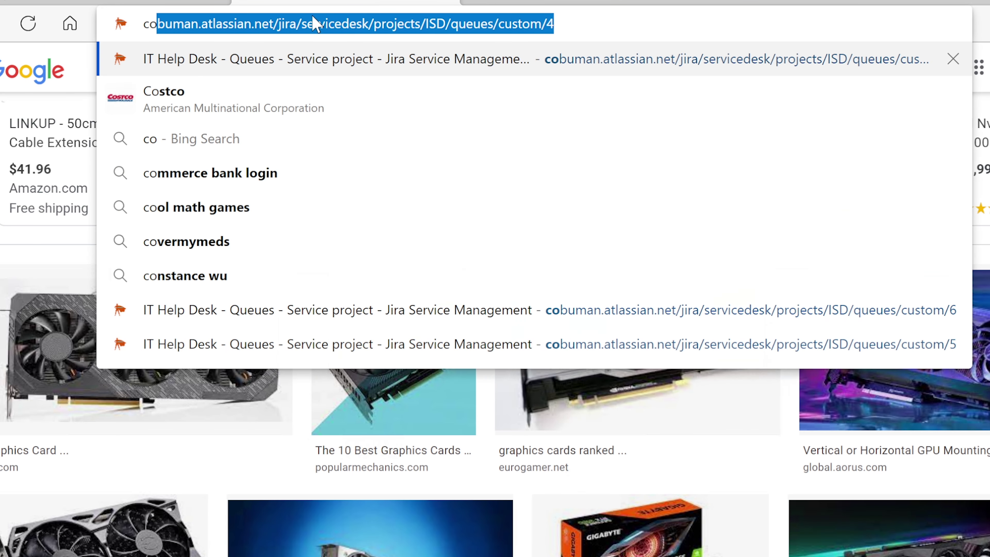
text(smic)
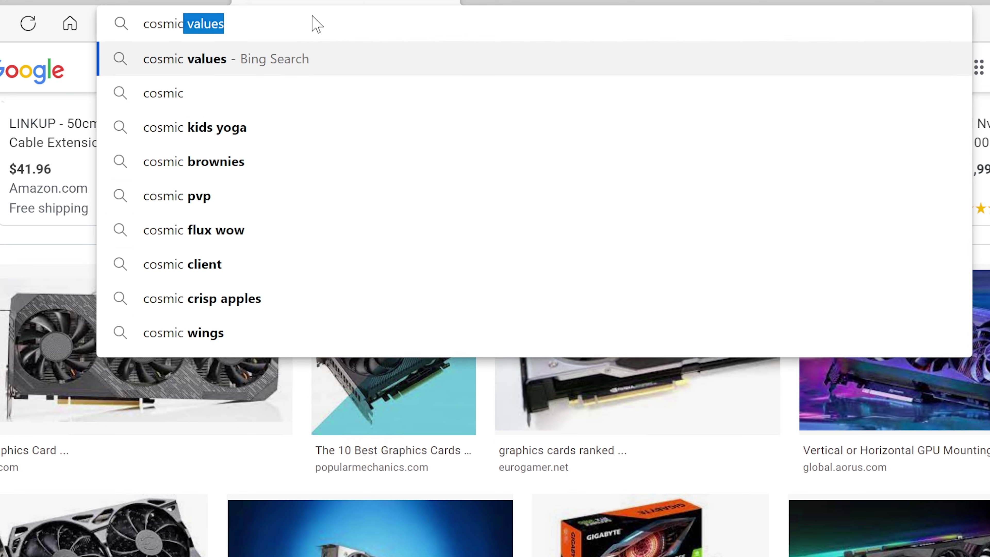
text(novo.com)
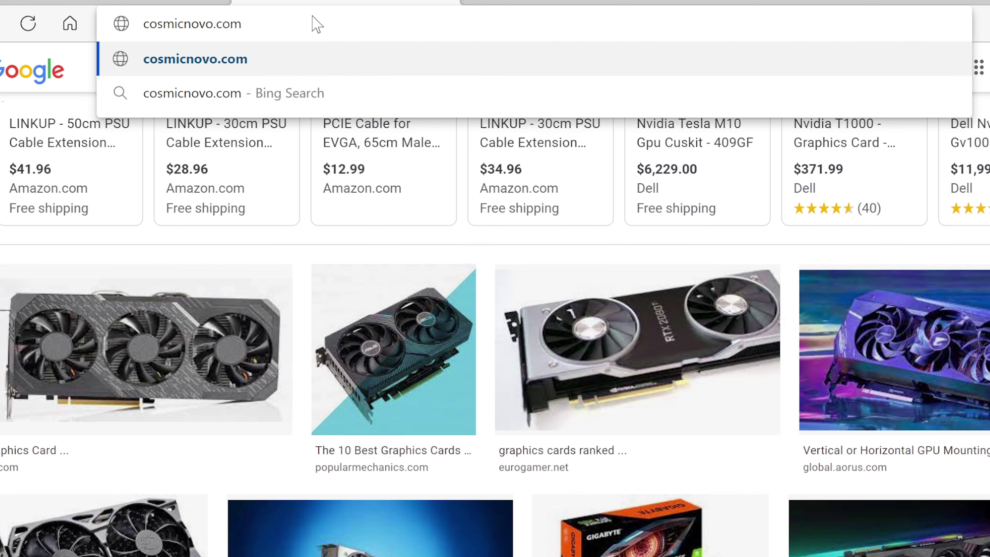
key(Return)
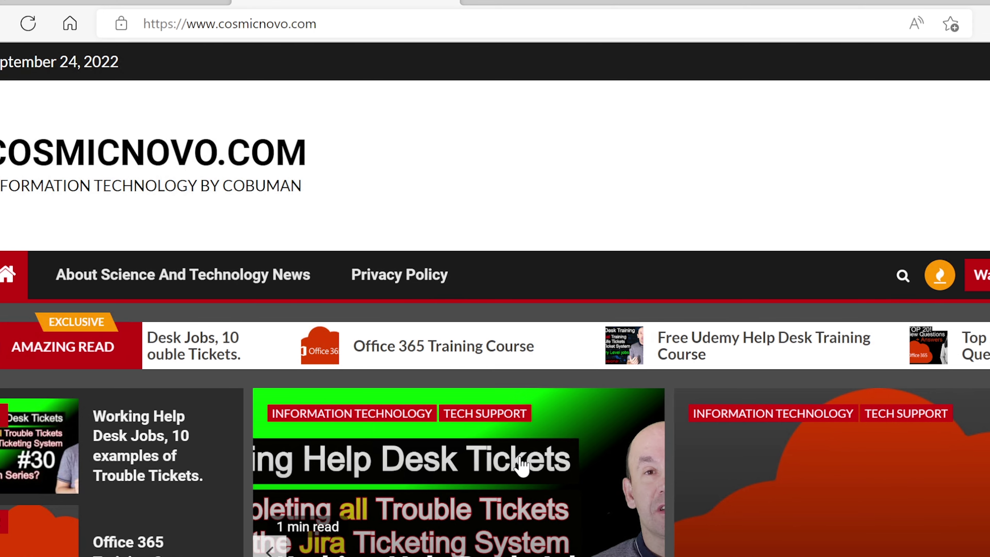
- Open the article "Working Help Desk Jobs, 10 examples of Trouble Tickets." from the site's homepage
scroll(524, 464, down, 5)
scroll(524, 465, down, 10)
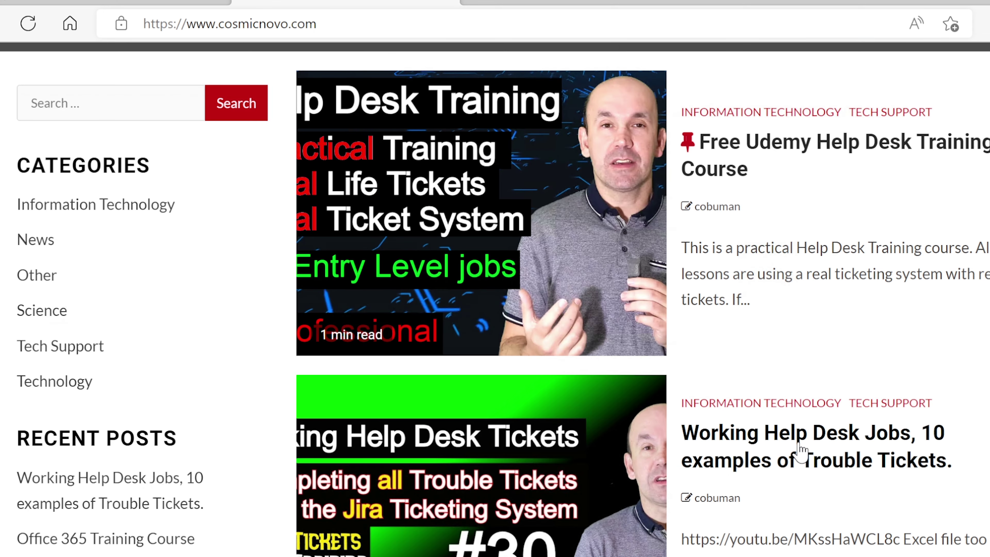
click(800, 449)
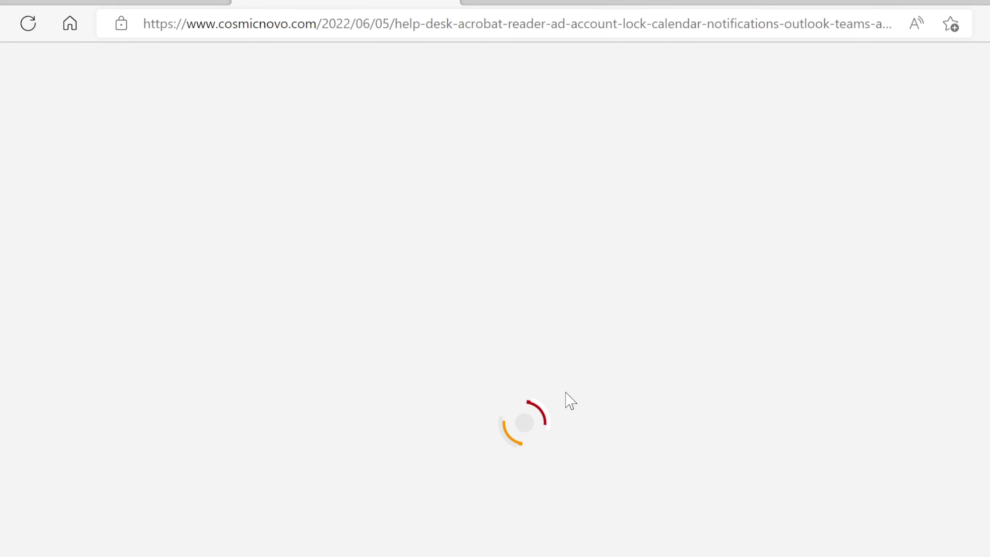
- Skim the help desk article, open the related "Top 20 Office 365 Interview Question and Answers" article, and dismiss the ad
scroll(548, 393, down, 6)
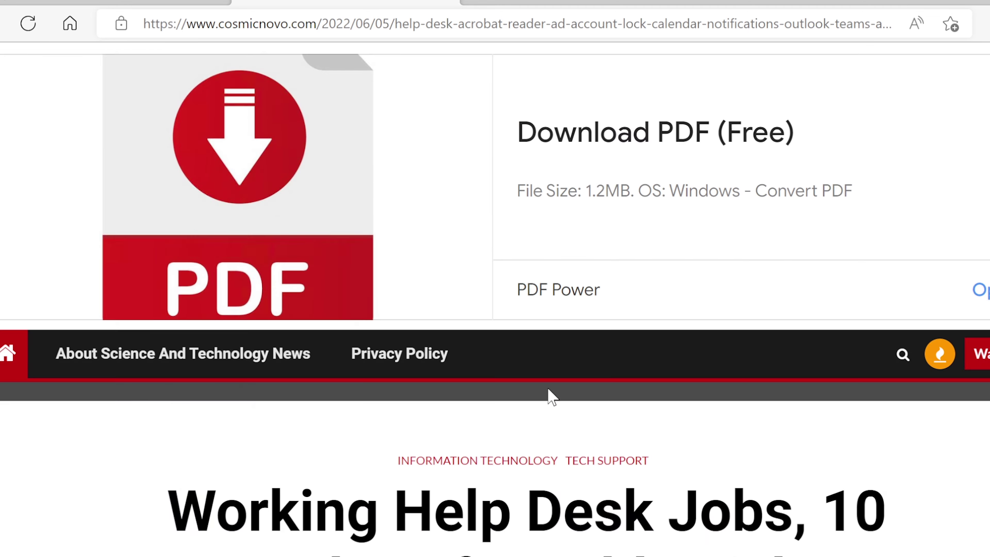
scroll(548, 393, down, 5)
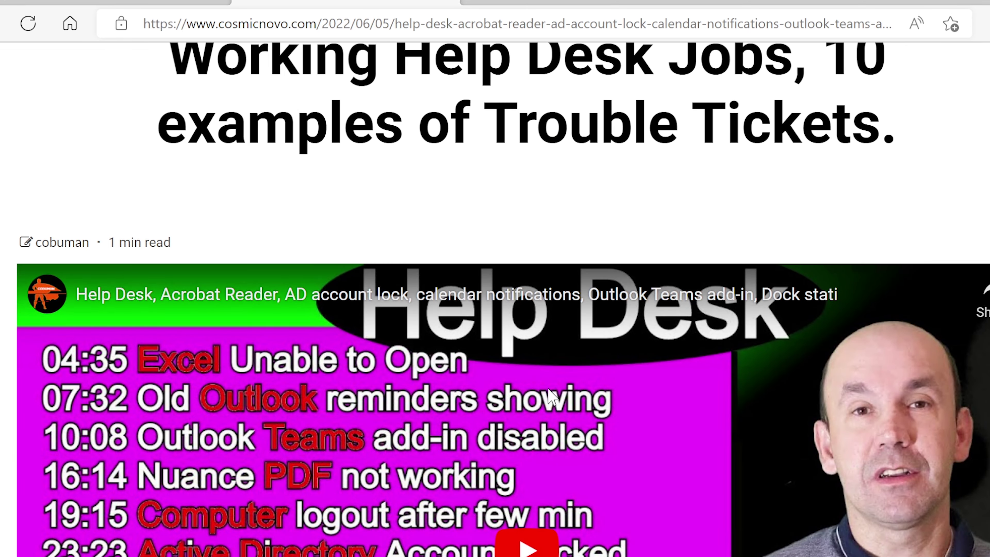
scroll(550, 396, down, 15)
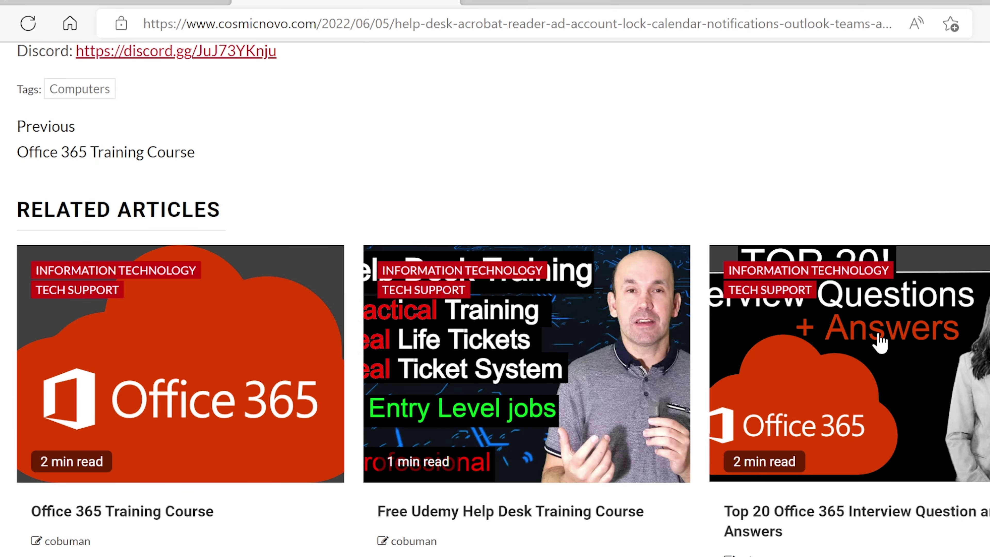
click(881, 343)
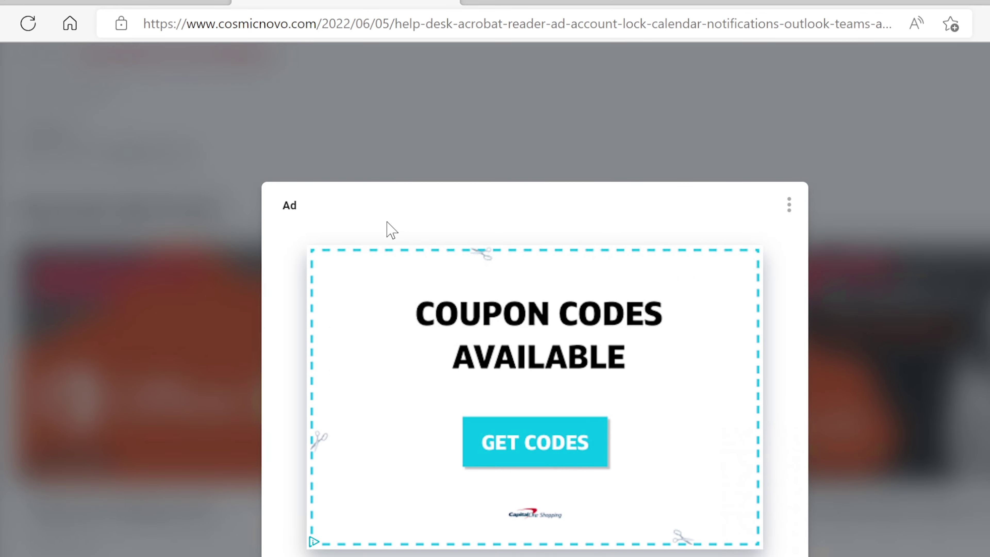
click(515, 531)
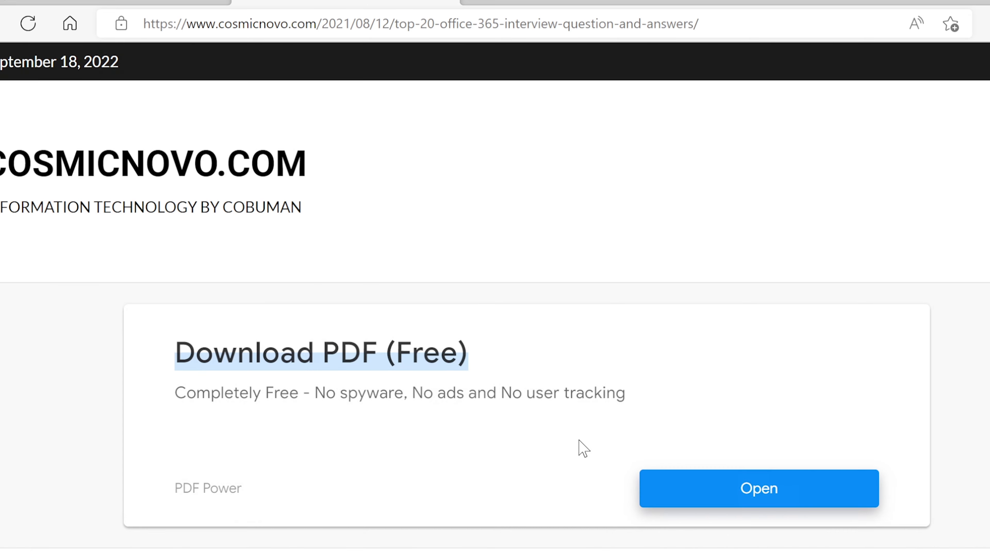
- Read through the Office 365 interview questions and answers down to the embedded video
scroll(583, 450, down, 5)
scroll(582, 448, down, 1)
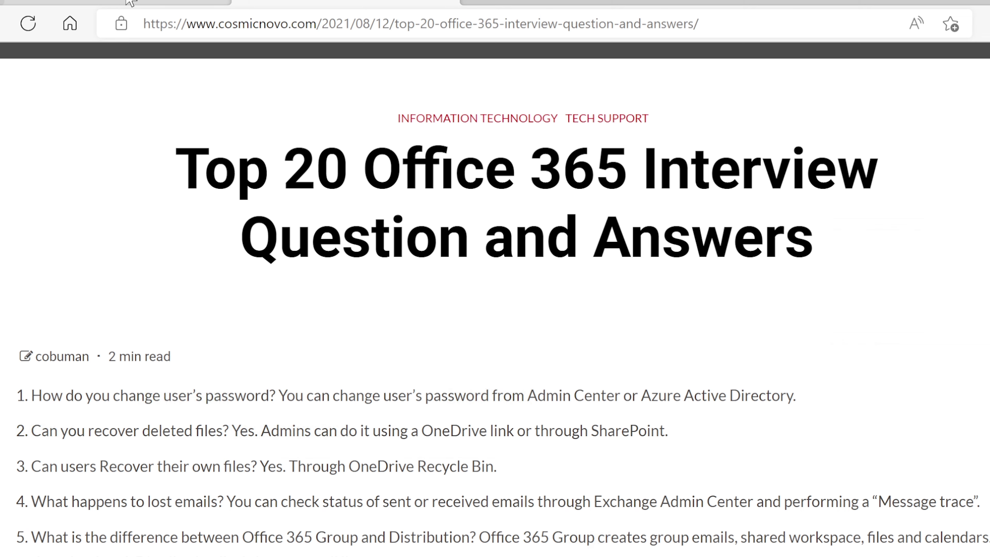
scroll(532, 424, down, 3)
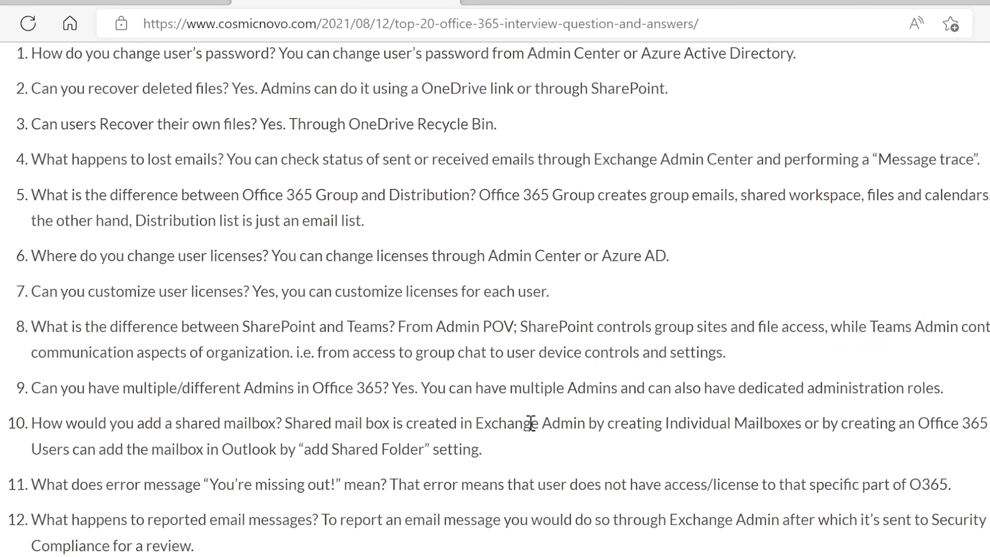
scroll(531, 423, down, 3)
scroll(534, 431, down, 5)
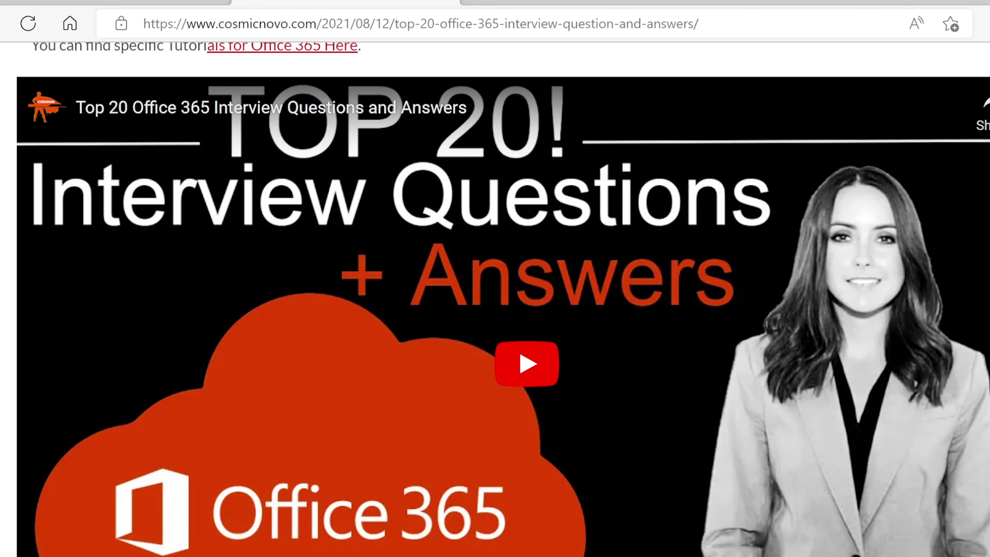
scroll(503, 297, up, 2)
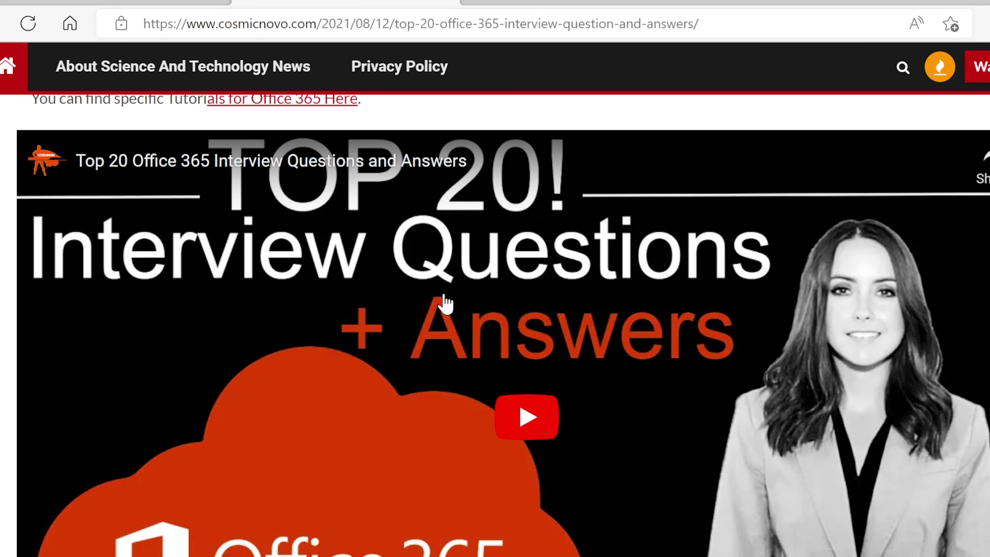
- Return from the Office 365 interview questions article to the cosmicnovo.com homepage
scroll(446, 304, up, 20)
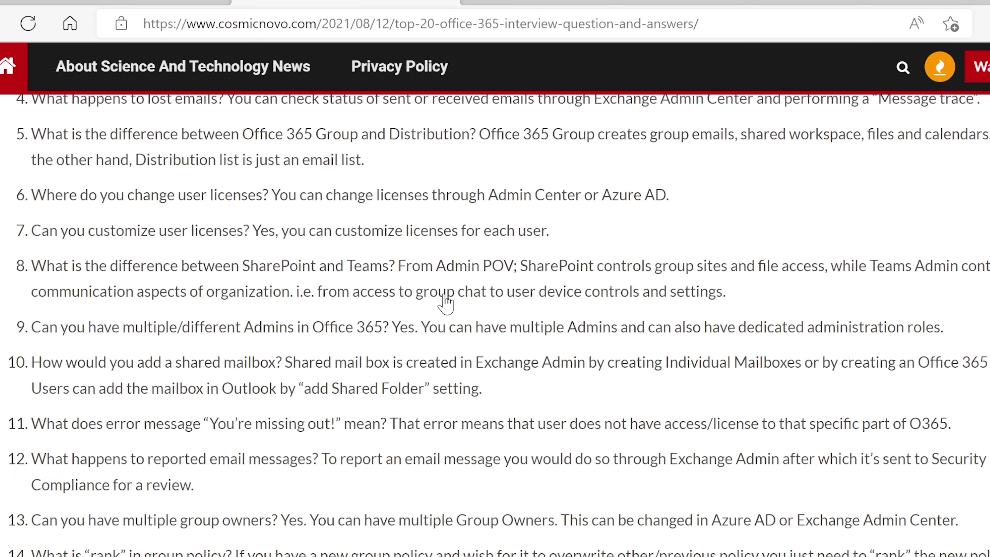
scroll(445, 304, up, 4)
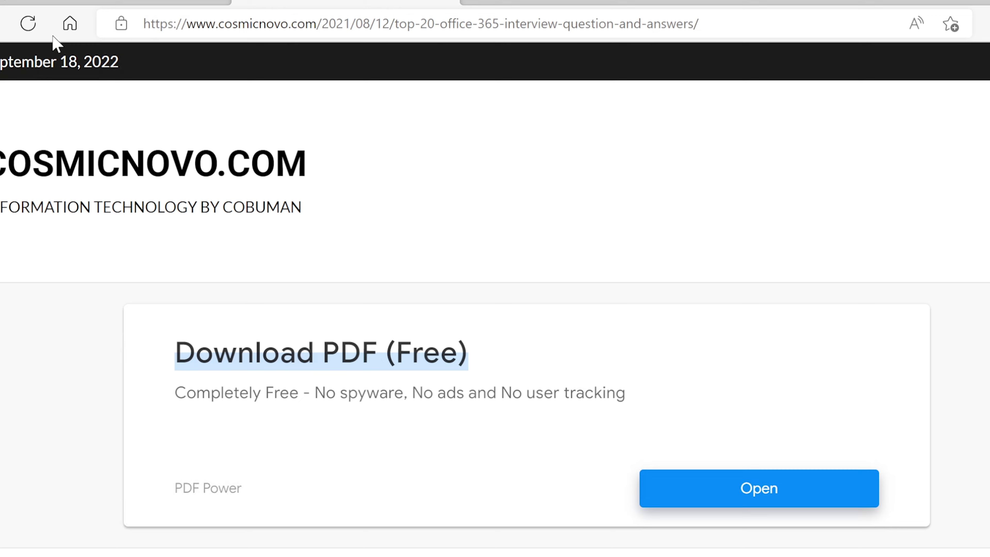
click(84, 157)
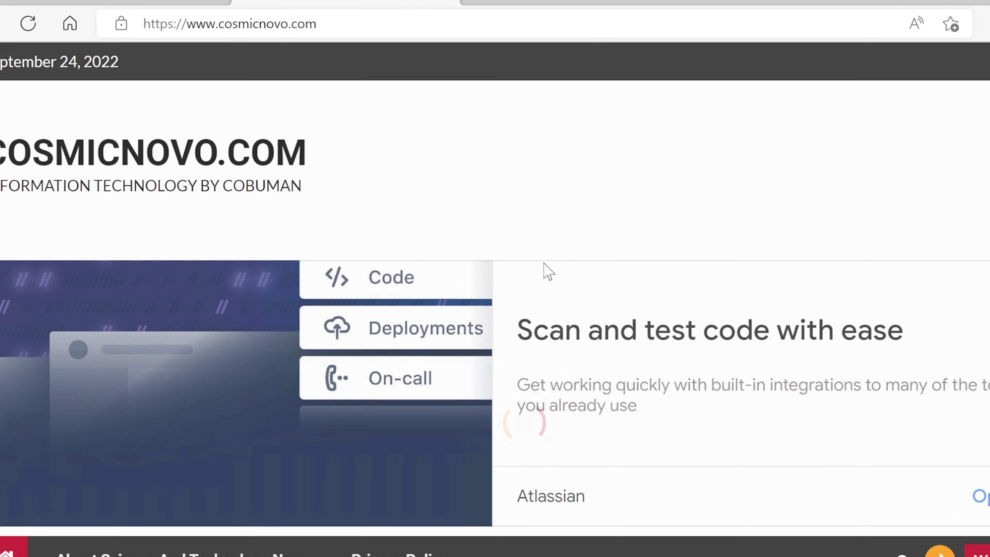
- Look through the homepage's article listings, from the help desk and Office 365 posts down to the older technology posts
scroll(548, 272, down, 8)
scroll(545, 264, down, 3)
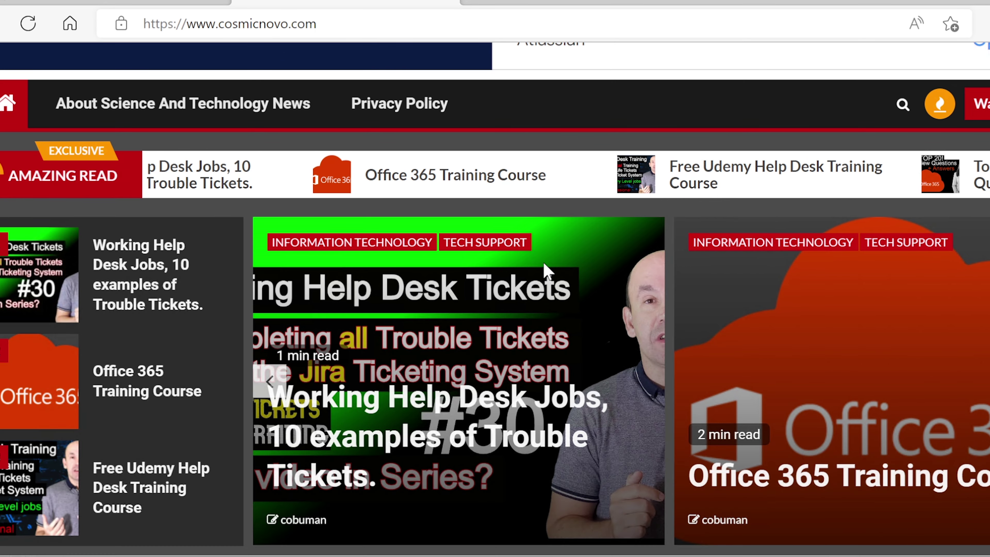
scroll(544, 264, down, 3)
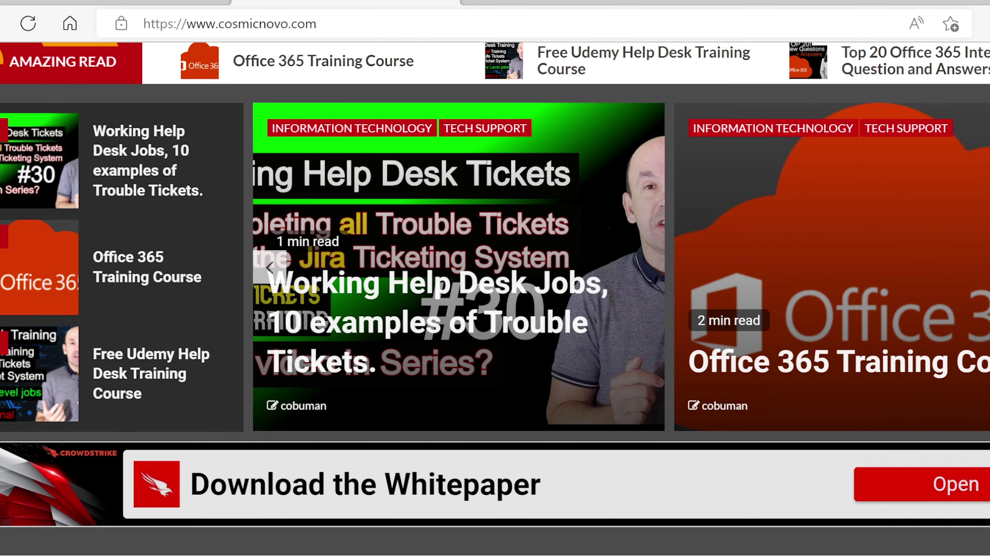
scroll(788, 481, down, 3)
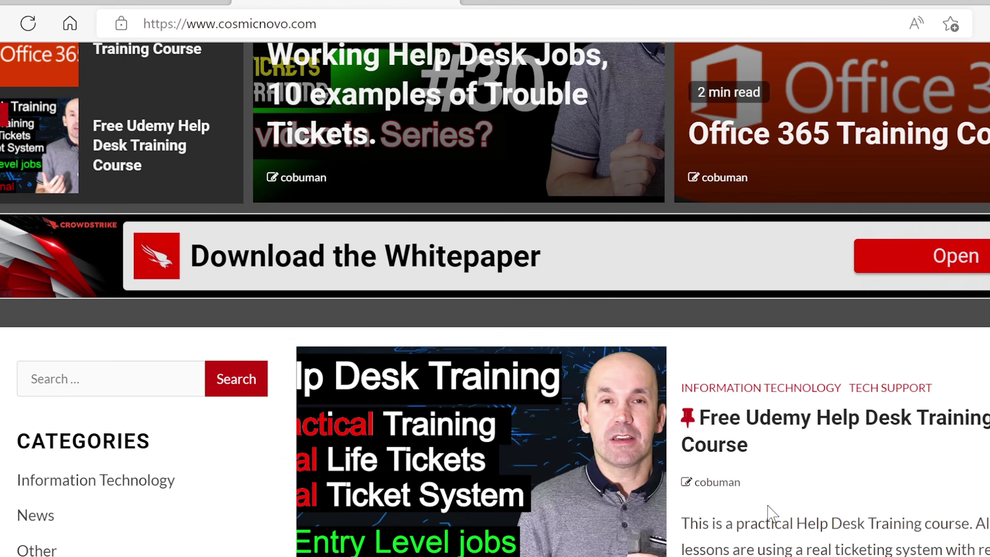
scroll(771, 514, down, 2)
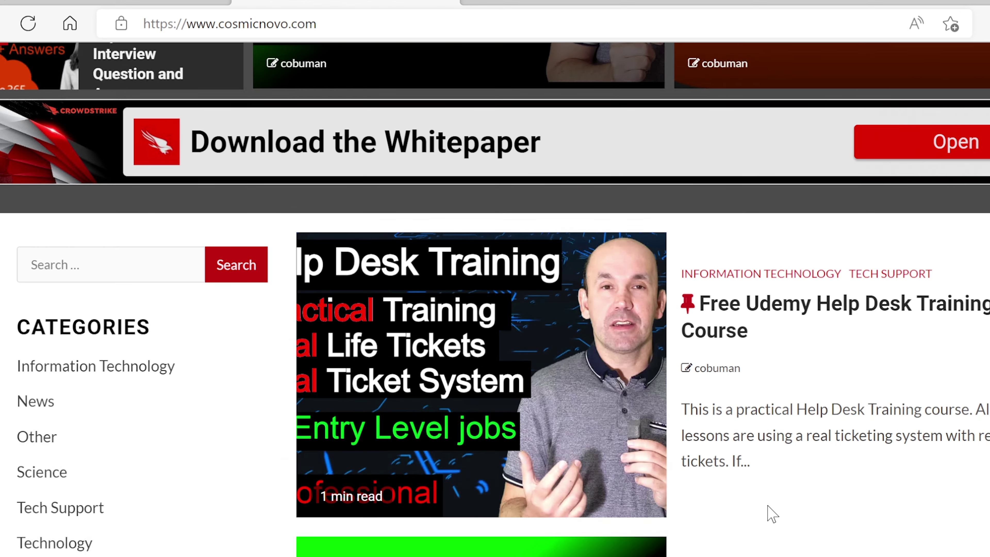
scroll(771, 514, down, 5)
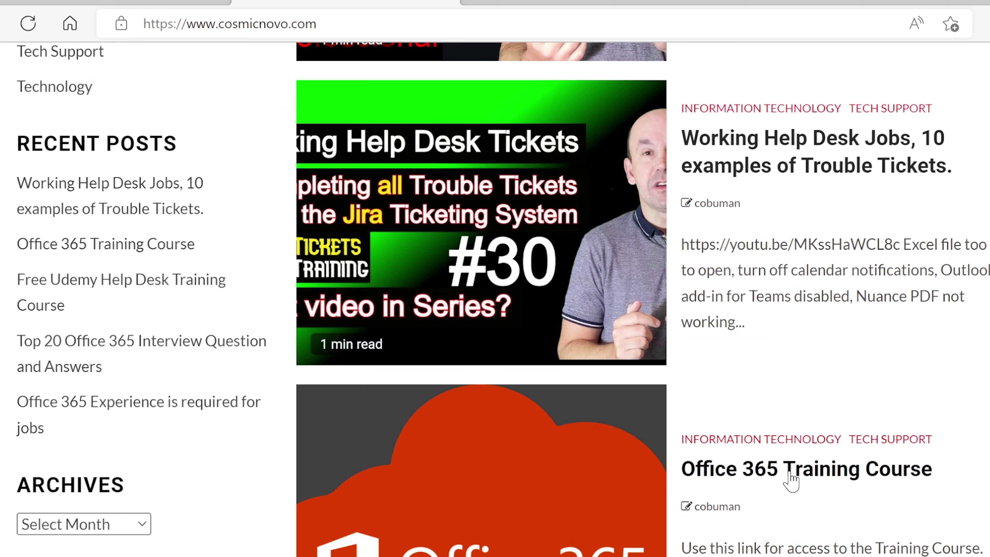
scroll(792, 481, down, 14)
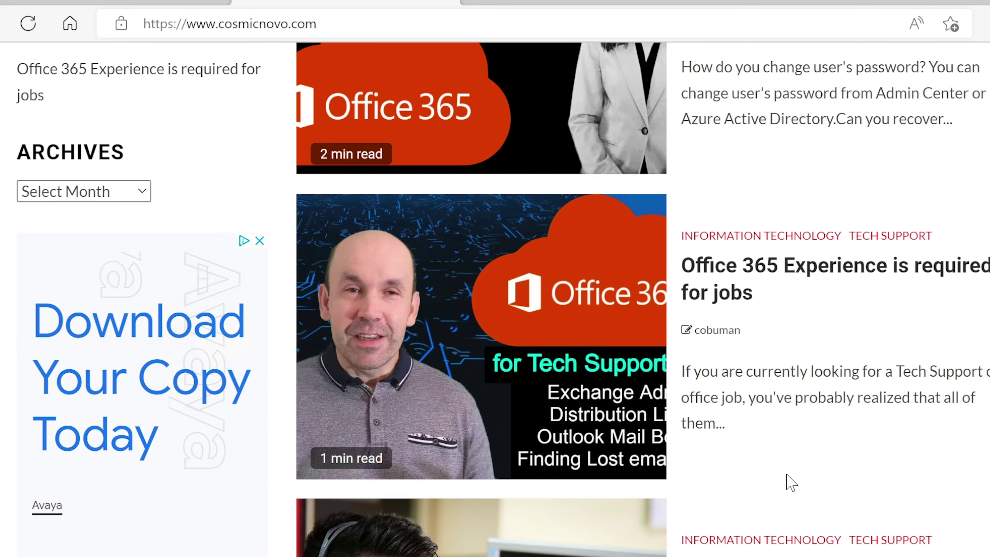
scroll(791, 483, down, 8)
scroll(792, 483, down, 2)
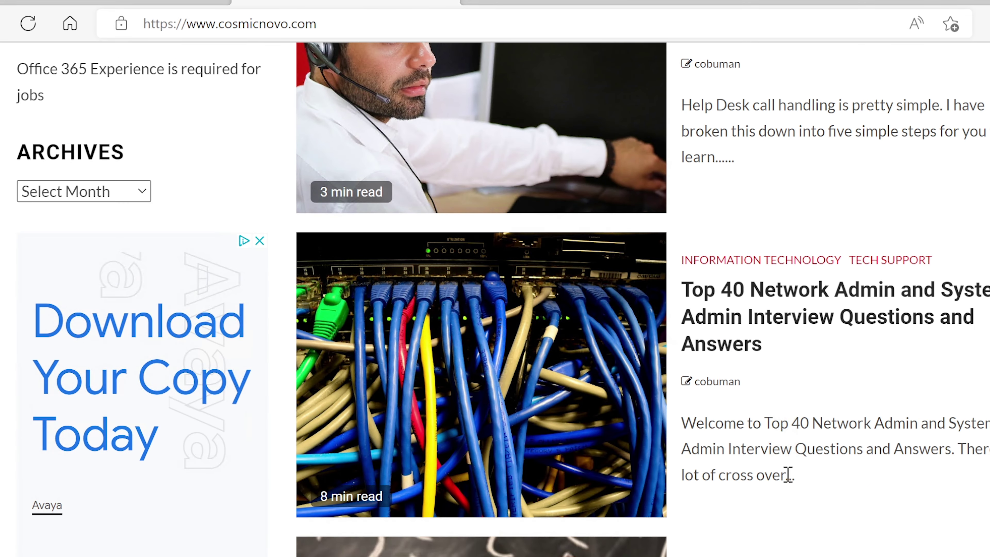
scroll(788, 474, down, 8)
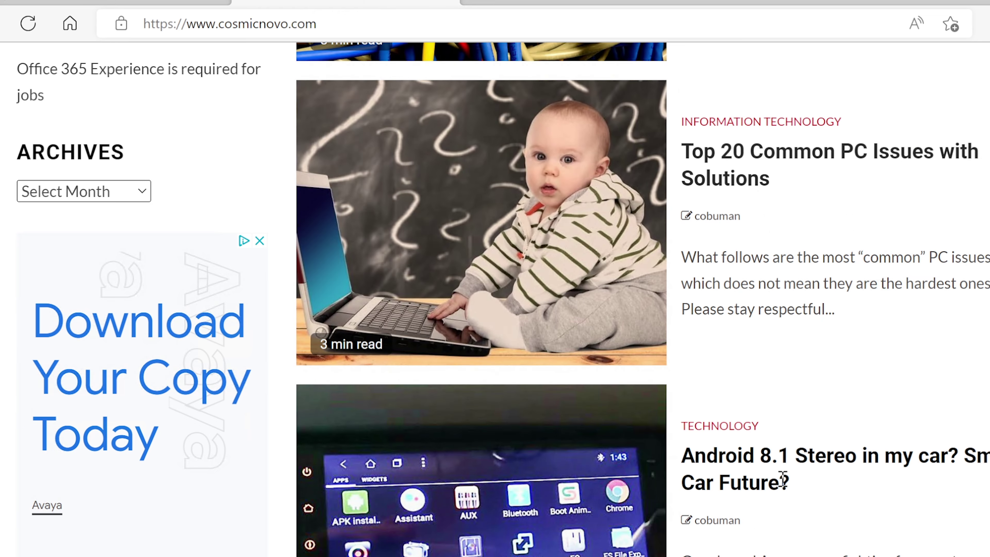
scroll(784, 480, up, 12)
scroll(783, 478, up, 20)
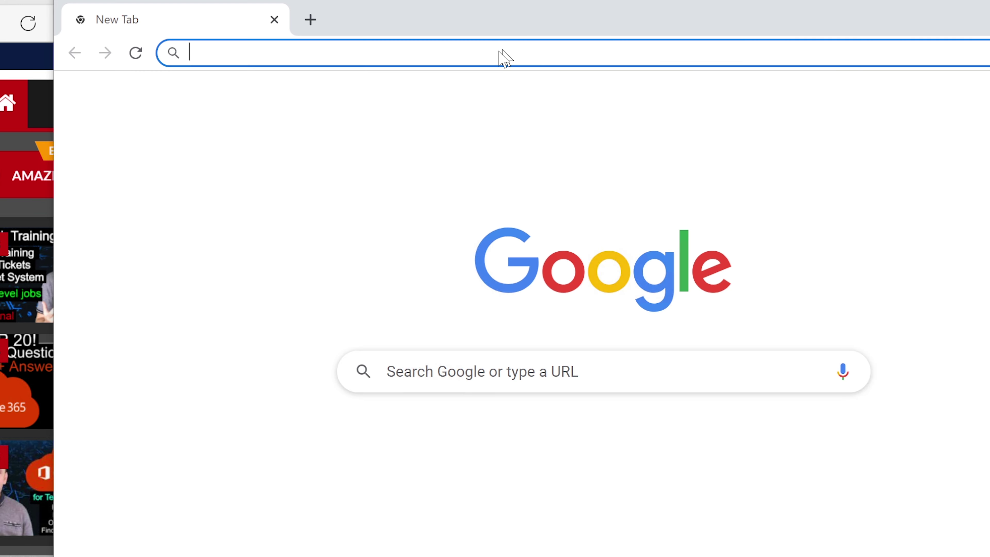
- Switch to Chrome, load cosmicnovo.com there and look down its homepage to the recent posts
text(cos)
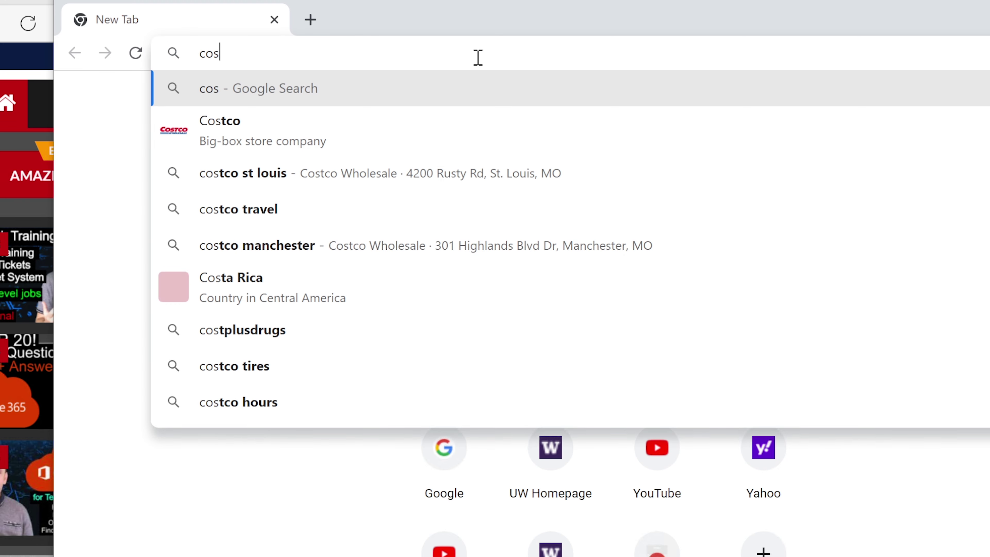
text(mic)
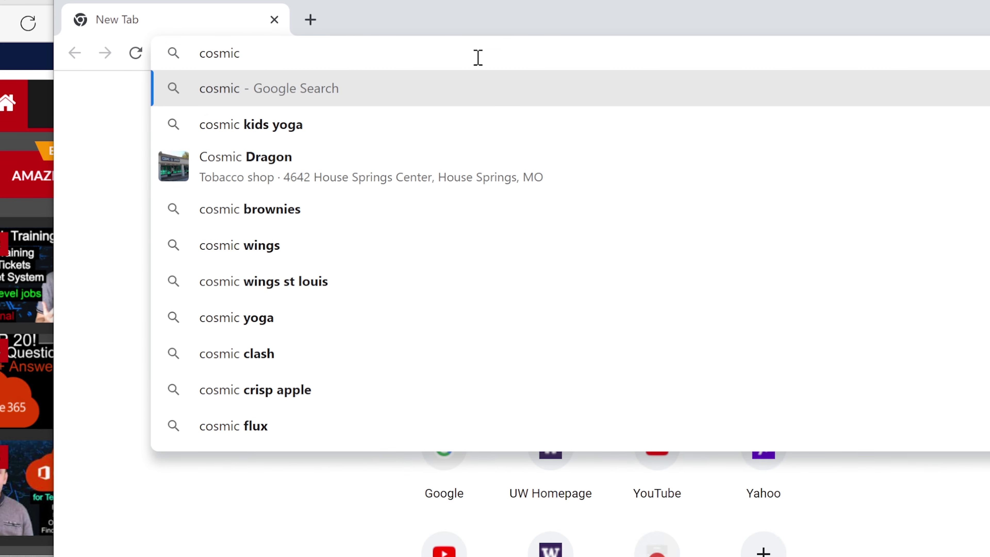
text(novo.com)
key(Return)
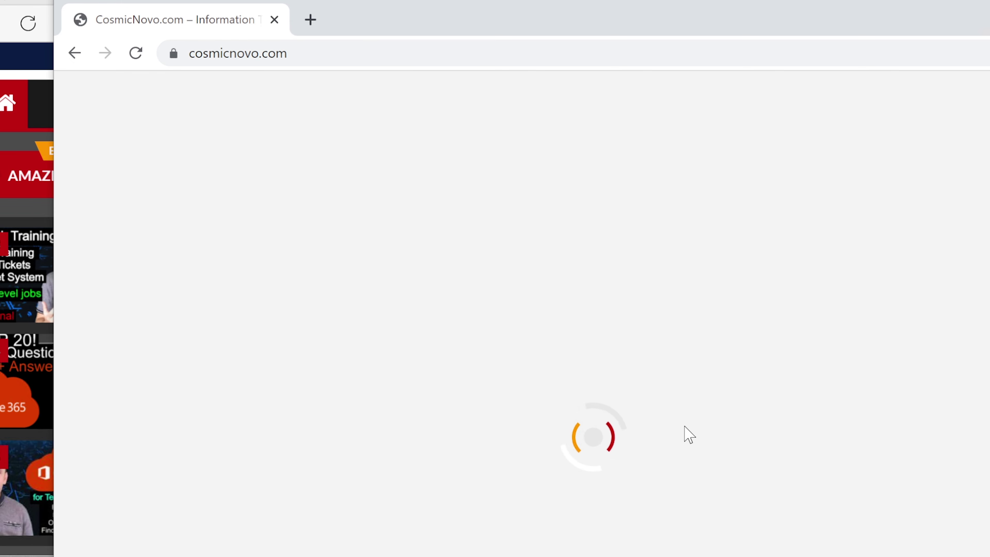
scroll(685, 427, down, 3)
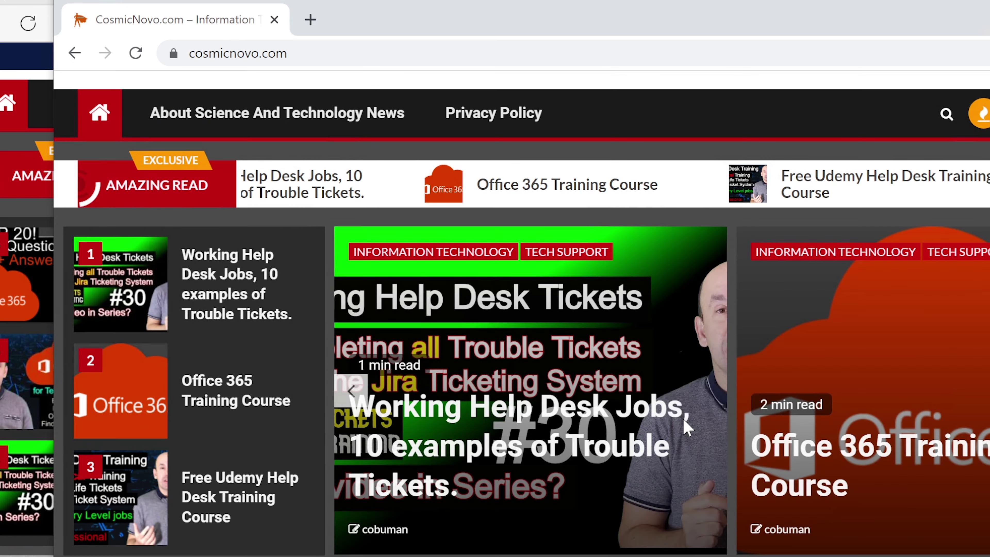
scroll(685, 427, down, 10)
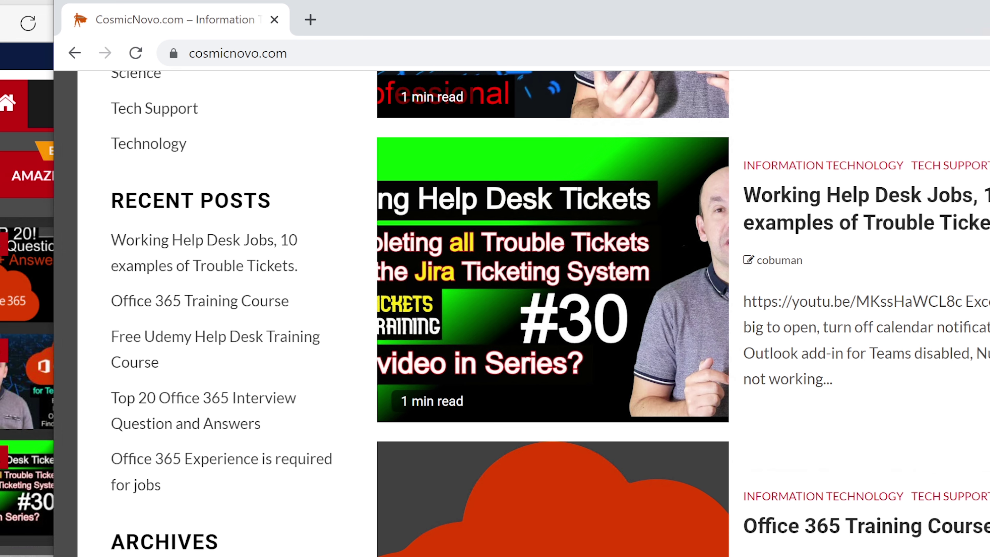
- Open Chrome's settings and search them for "cookies"
key(alt+f)
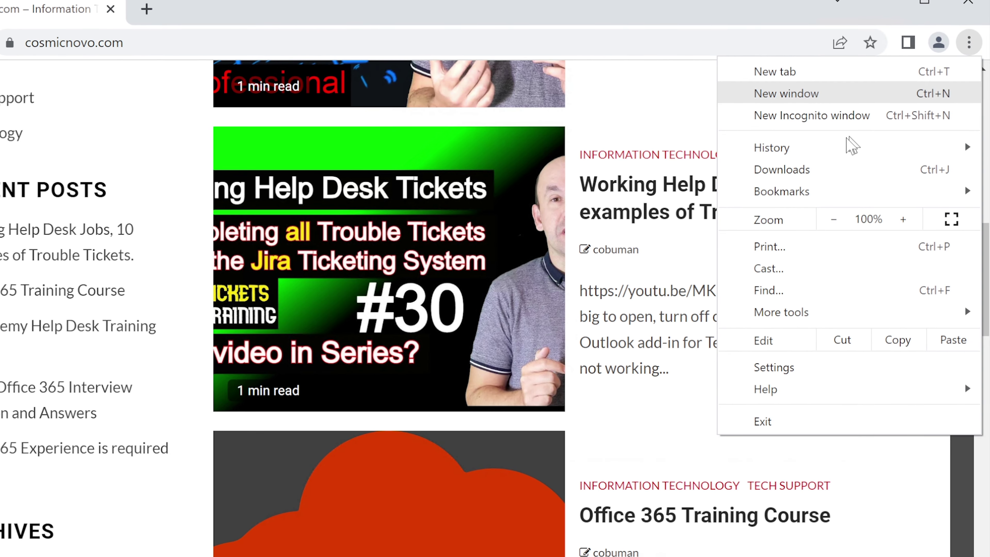
mouse_move(831, 324)
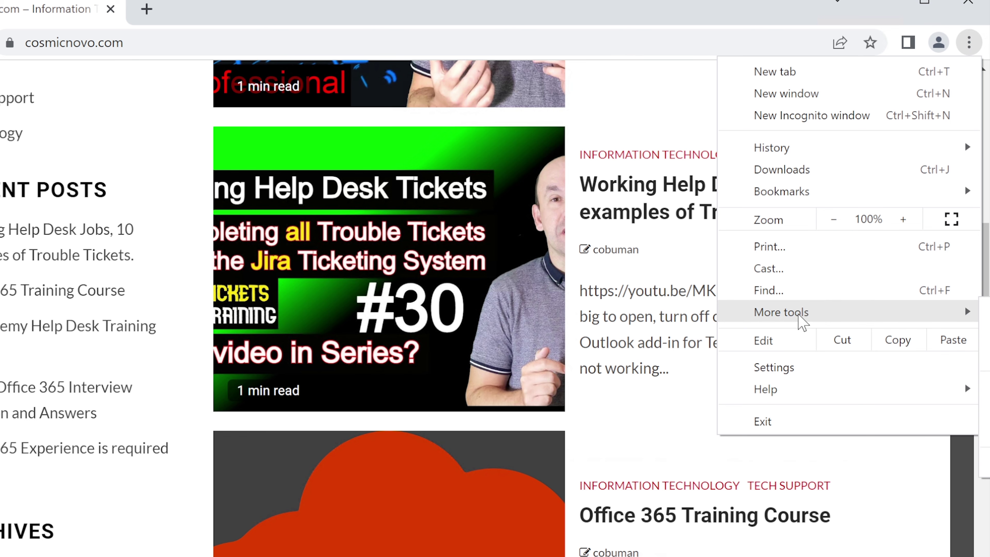
click(770, 368)
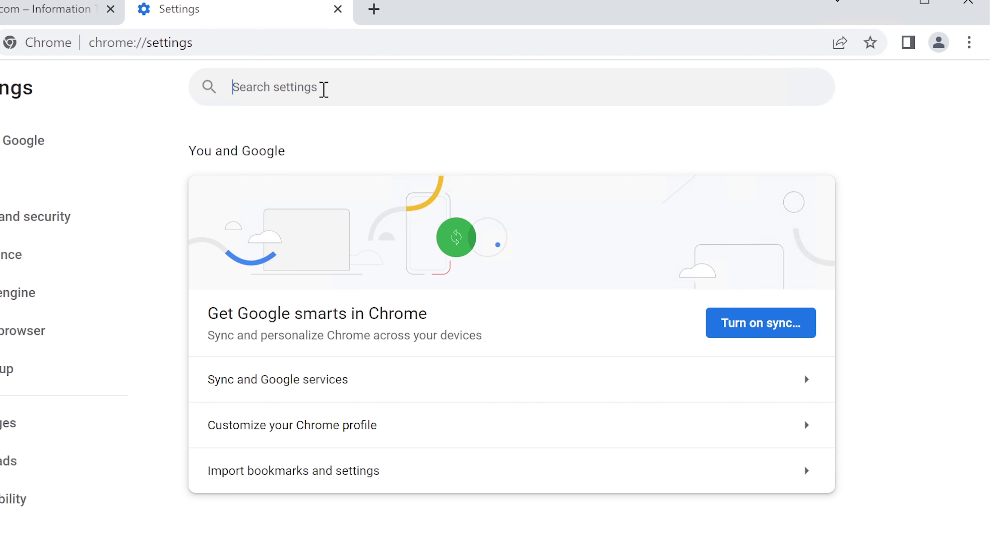
text(cookies)
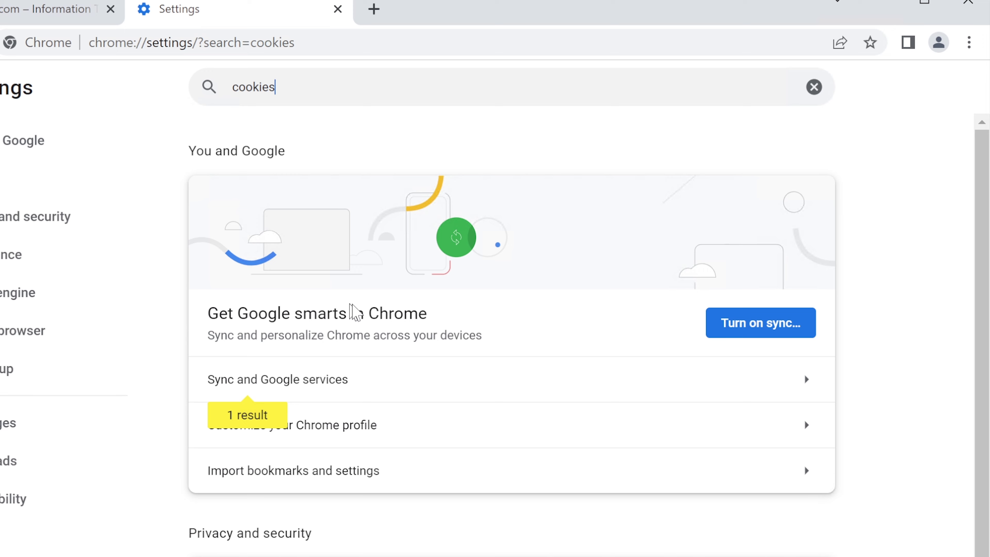
- Open Clear browsing data under Privacy and security and set the basic time range to Last 7 days
scroll(427, 390, down, 3)
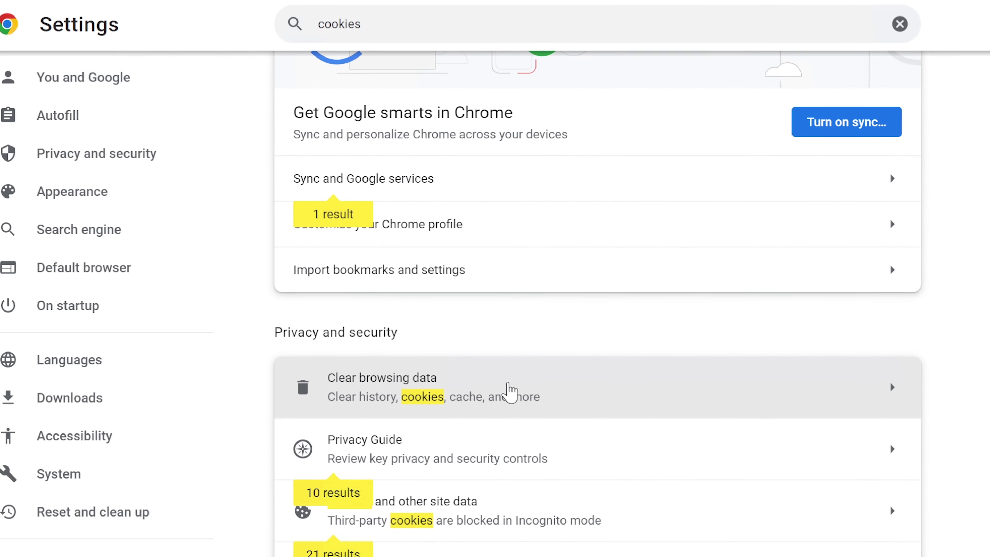
click(510, 391)
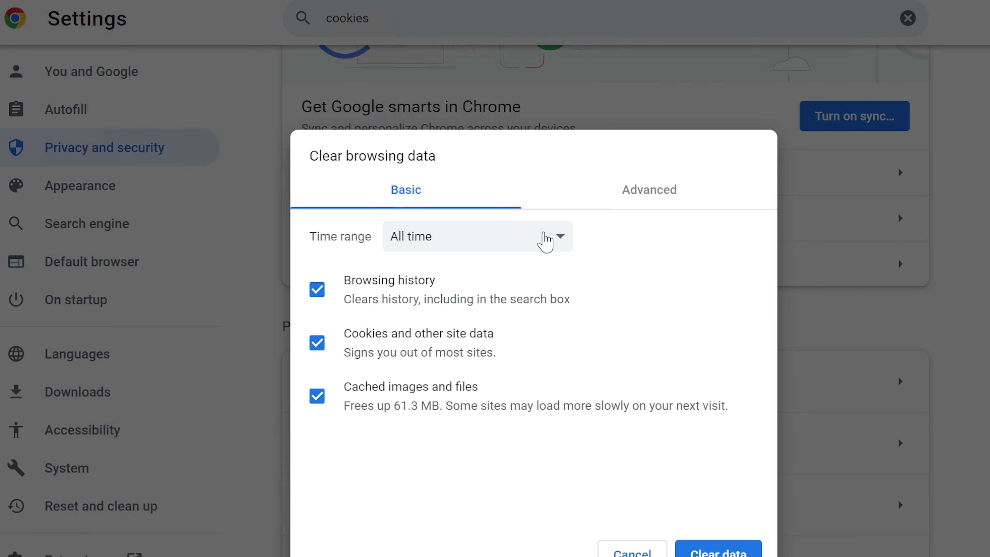
click(544, 240)
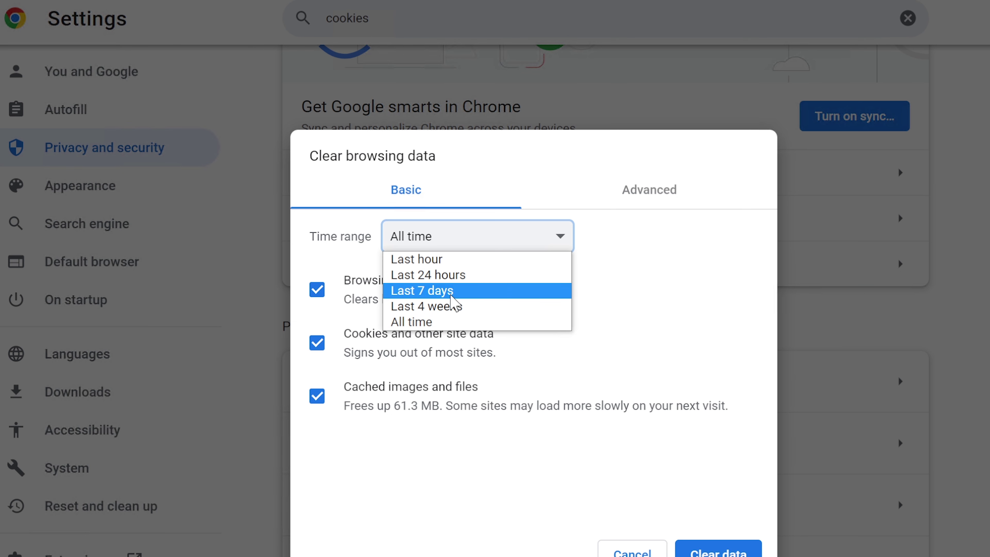
click(439, 293)
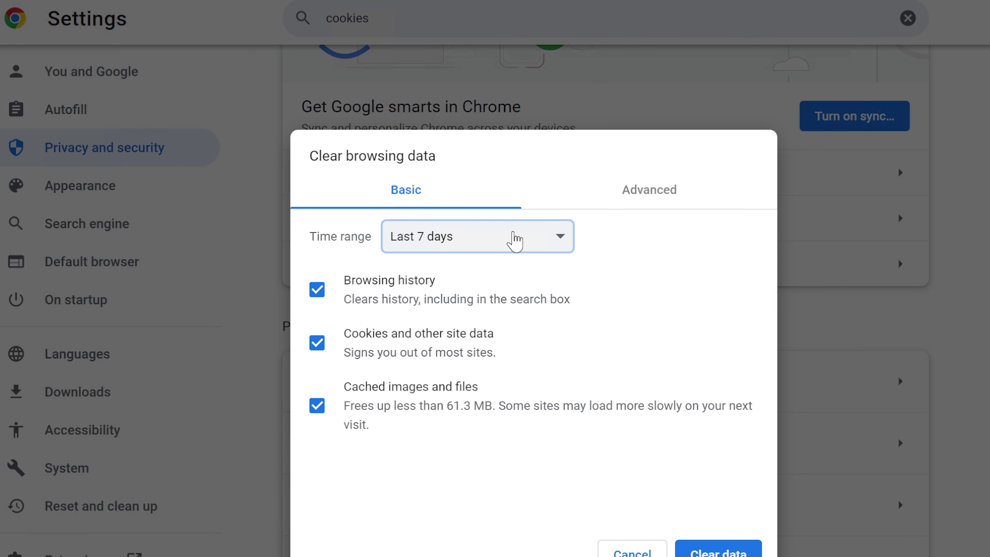
- Review the time ranges and compare the Basic and Advanced data-clearing options, and cancel without clearing any data
click(532, 232)
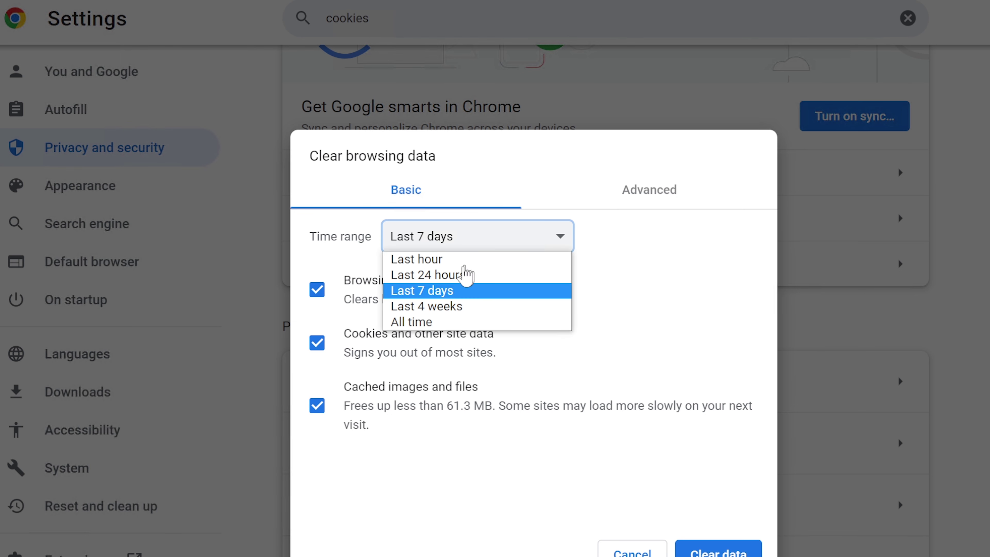
click(668, 195)
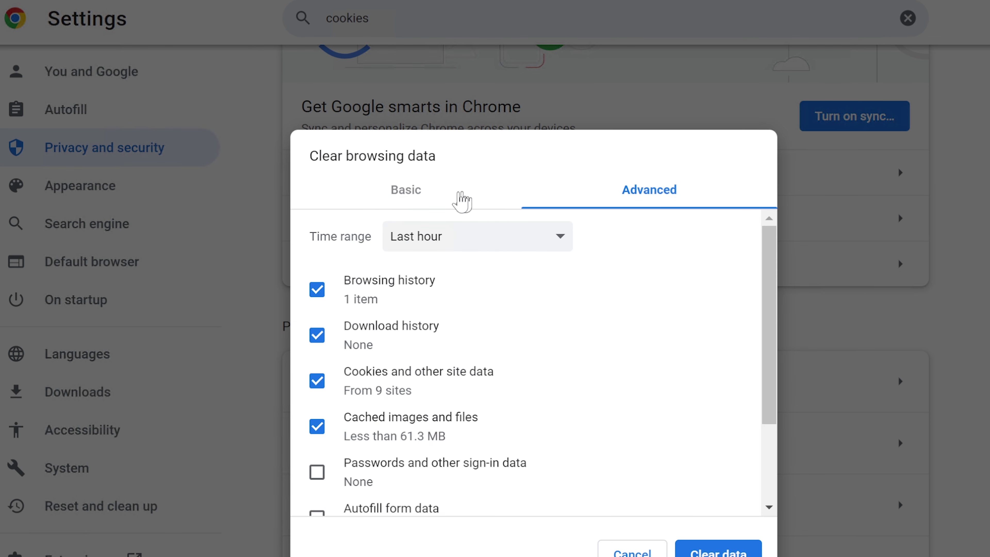
click(422, 195)
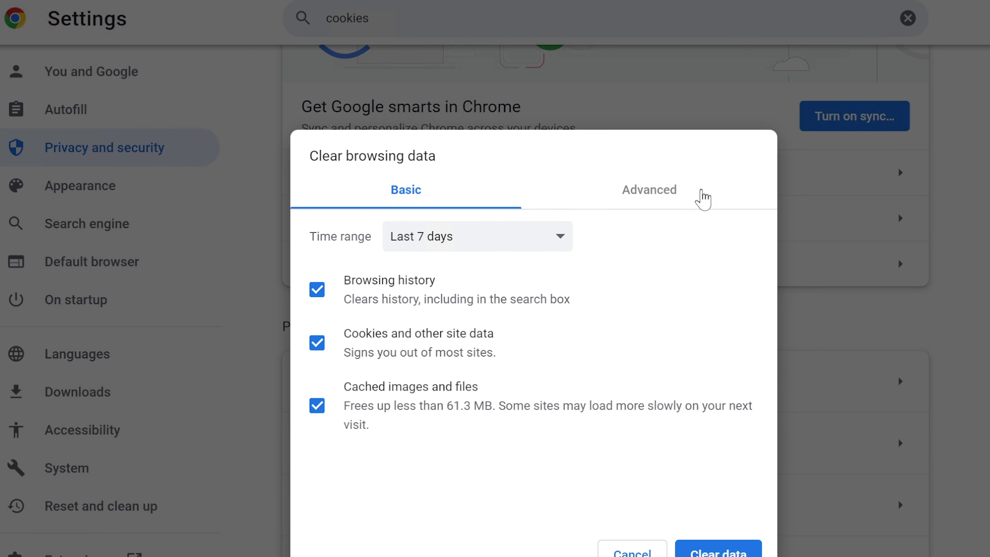
click(652, 198)
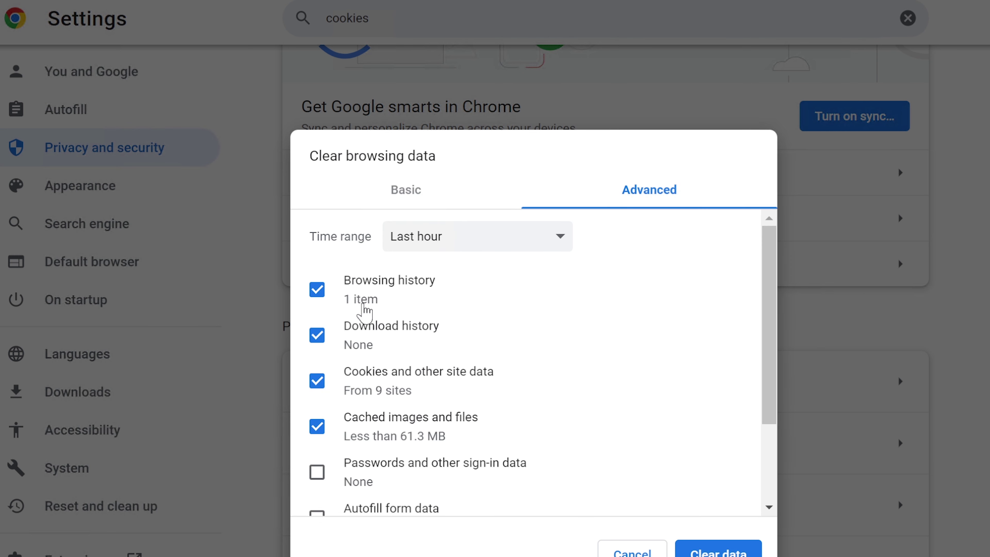
scroll(386, 348, down, 2)
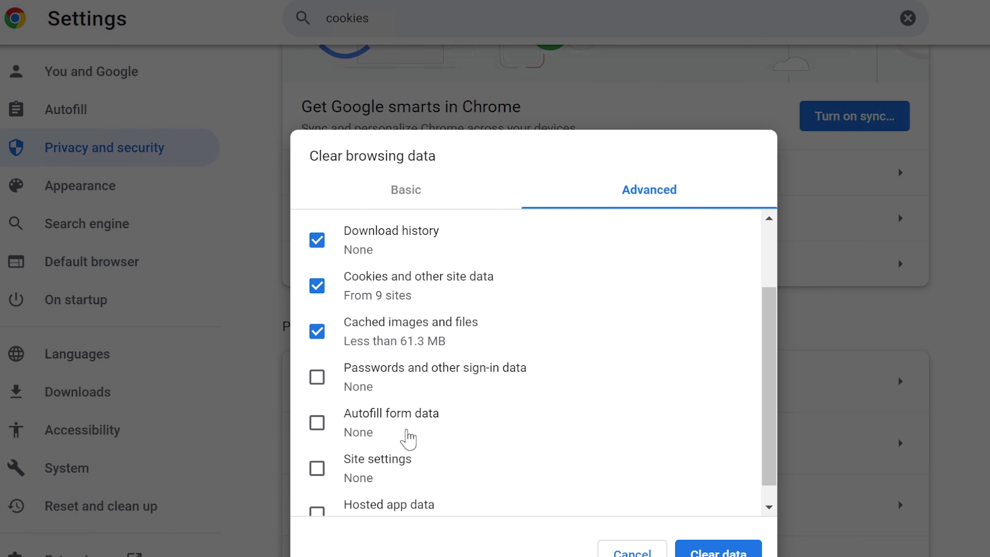
scroll(408, 436, down, 1)
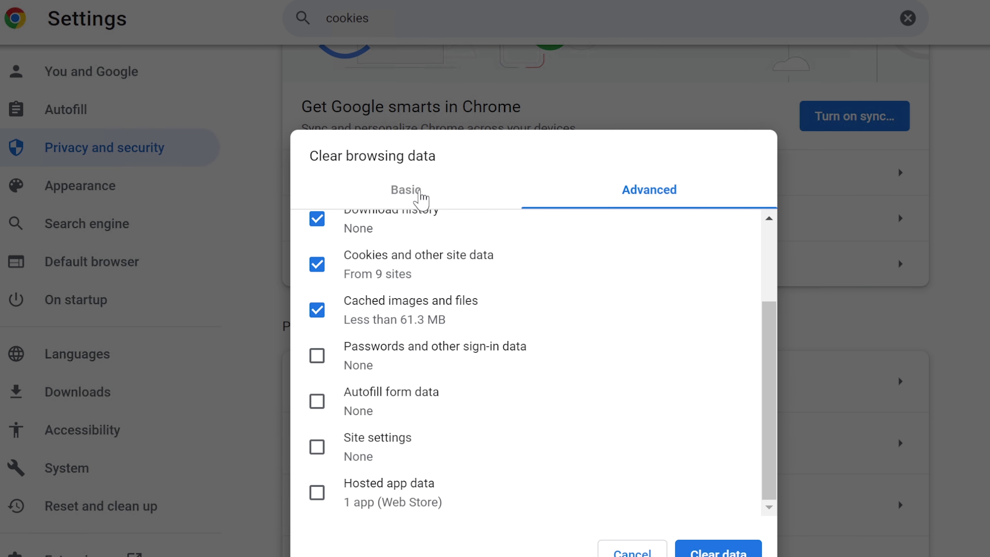
click(420, 197)
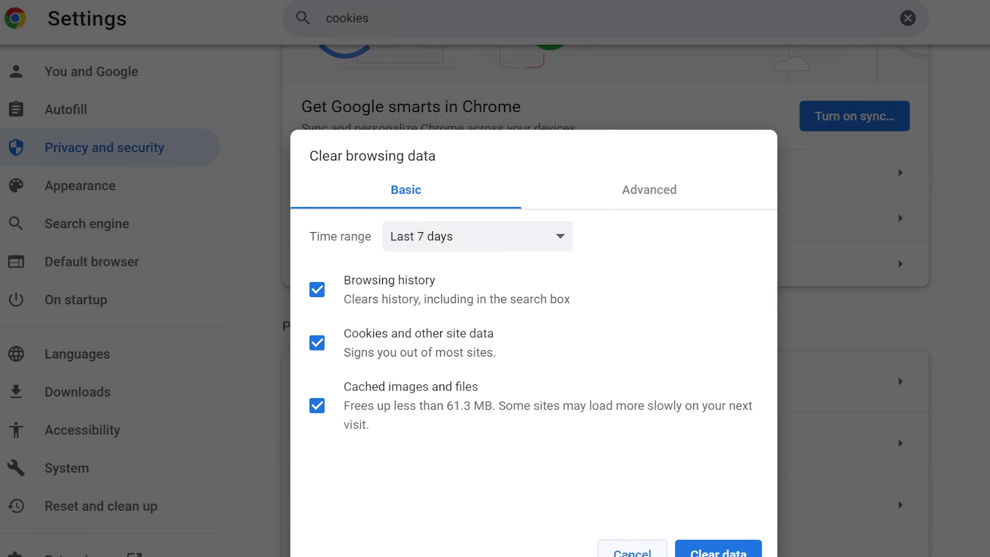
click(628, 553)
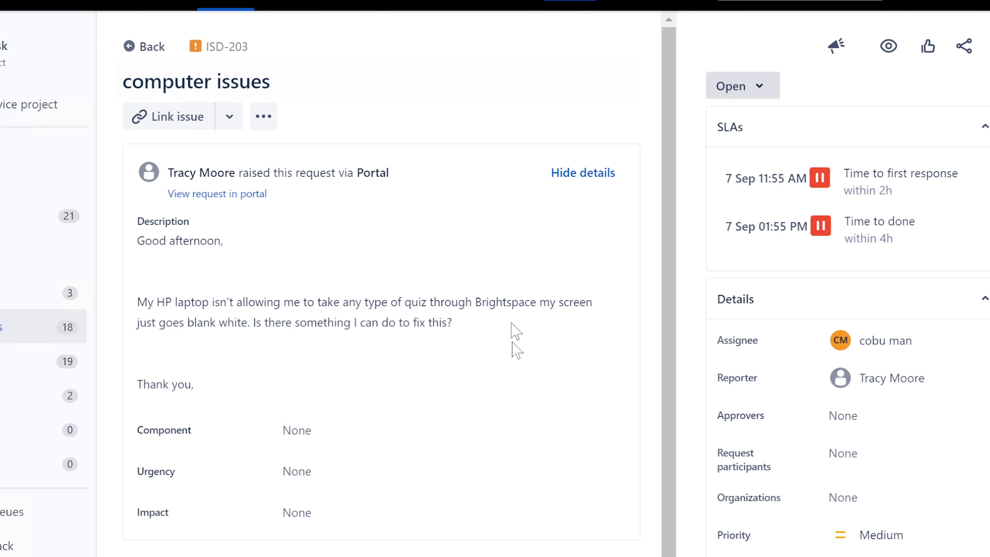
- Start a customer reply on ticket ISD-203 with the line "You can take below stops to troubleshoot."
scroll(507, 390, down, 2)
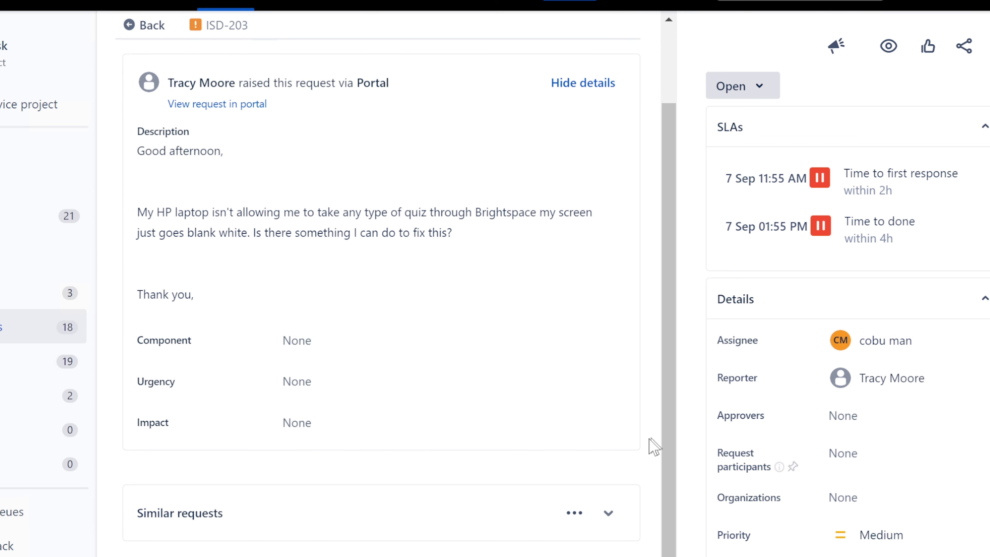
scroll(358, 547, down, 4)
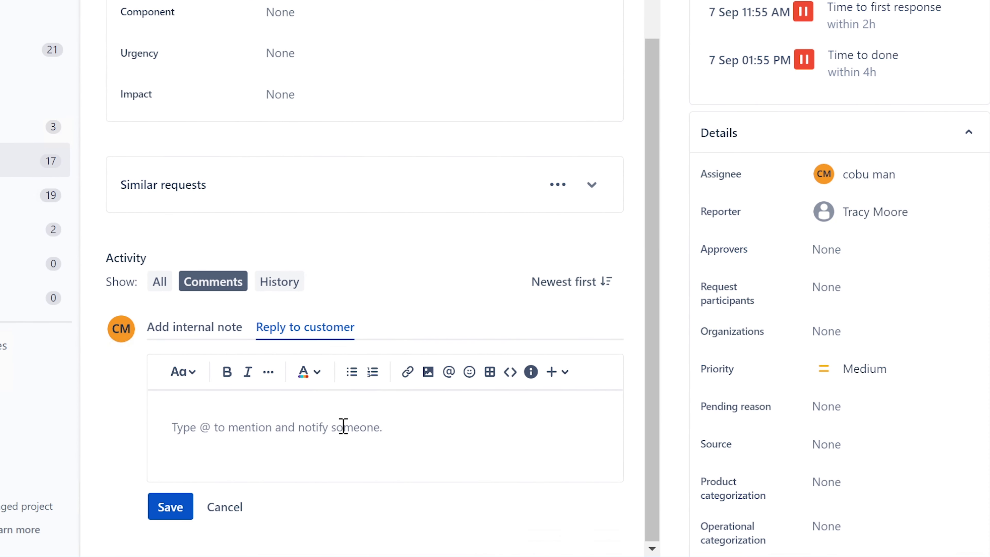
click(339, 437)
text(I)
key(BackSpace)
text(You can take )
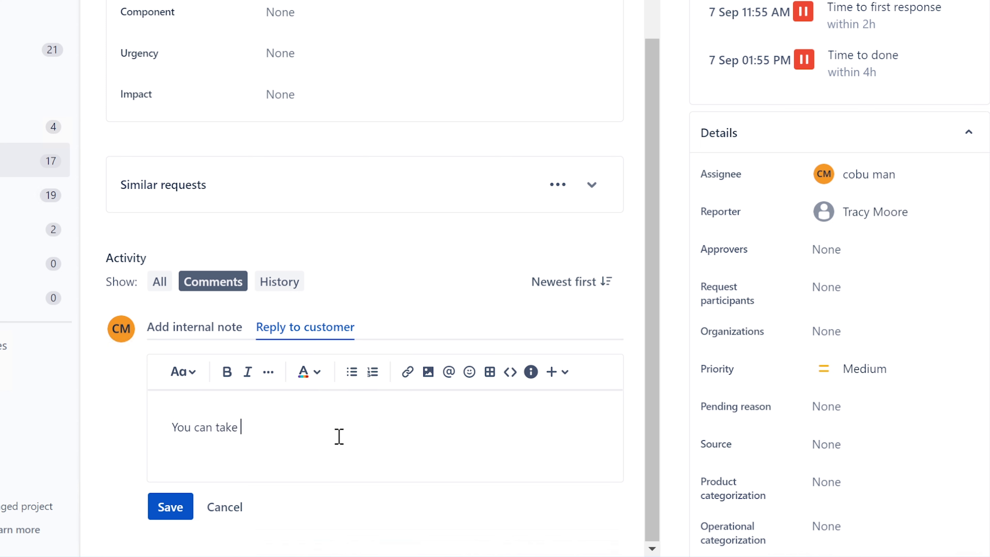
text(below stops to troubles)
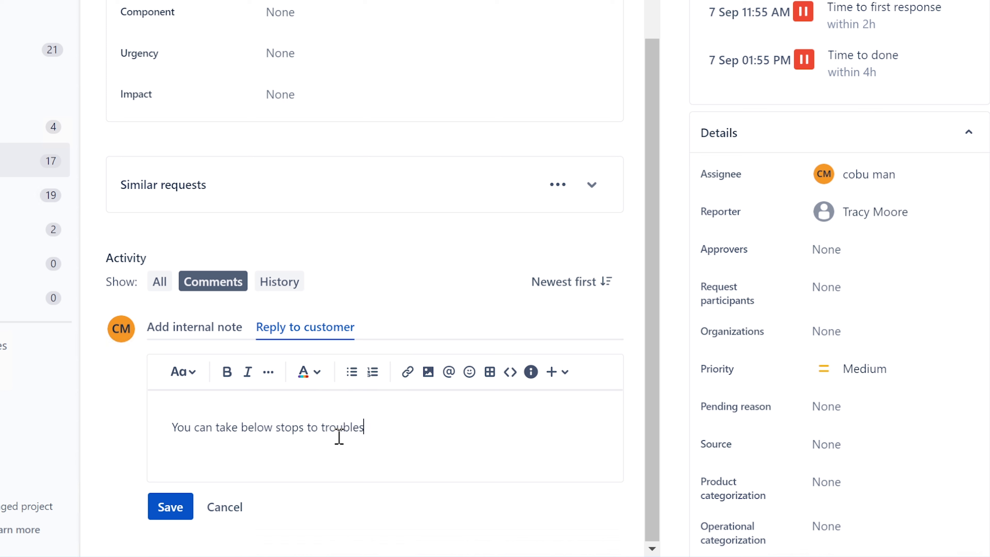
text(hoot.)
key(Return)
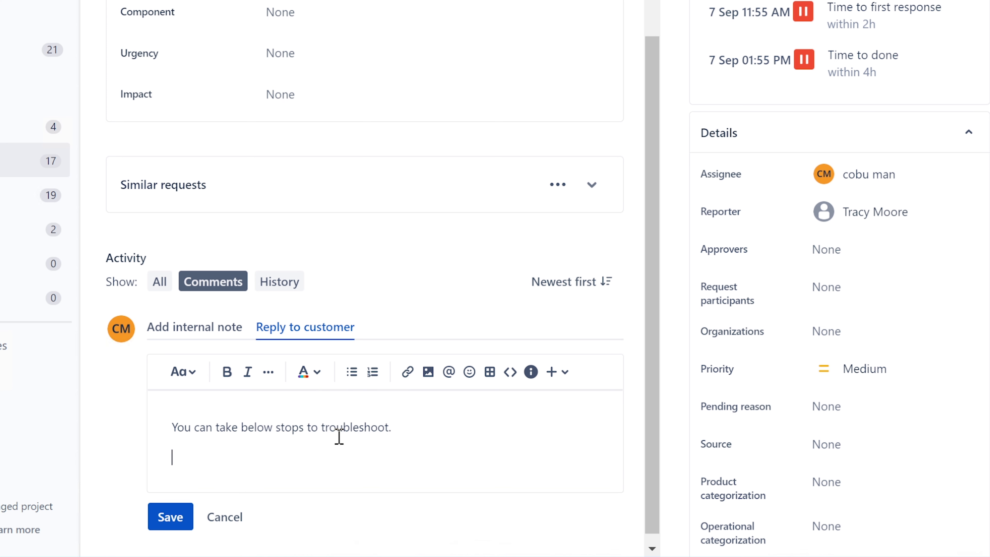
- Begin a numbered list in the reply with "Make sure that website is working correctly (quiz) for other users."
text(1. )
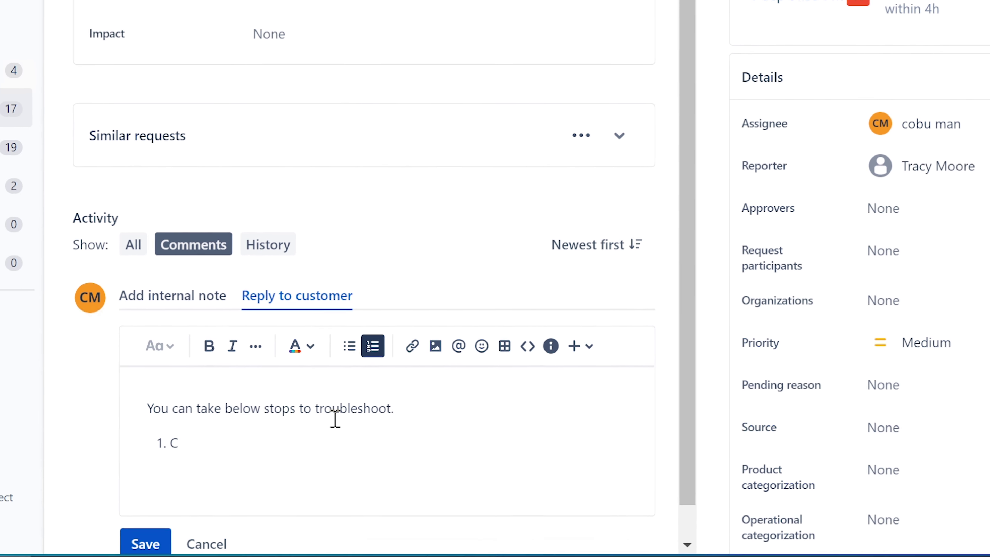
text(M)
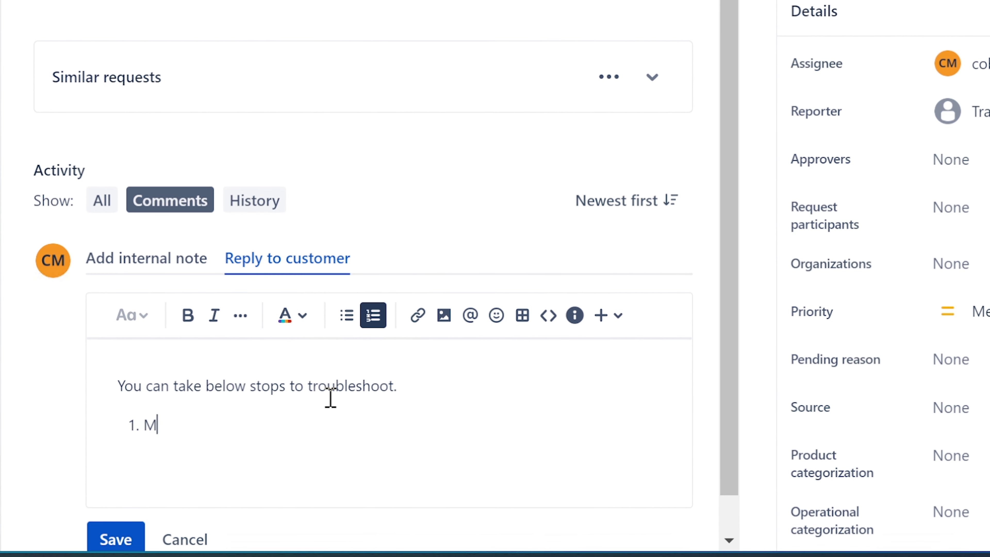
text(ake sure that )
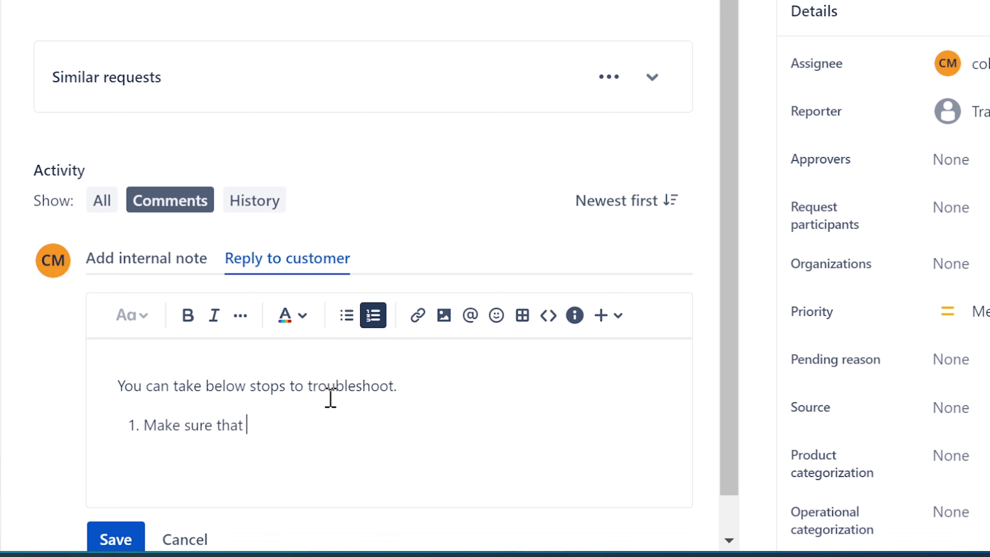
text(website is working corree)
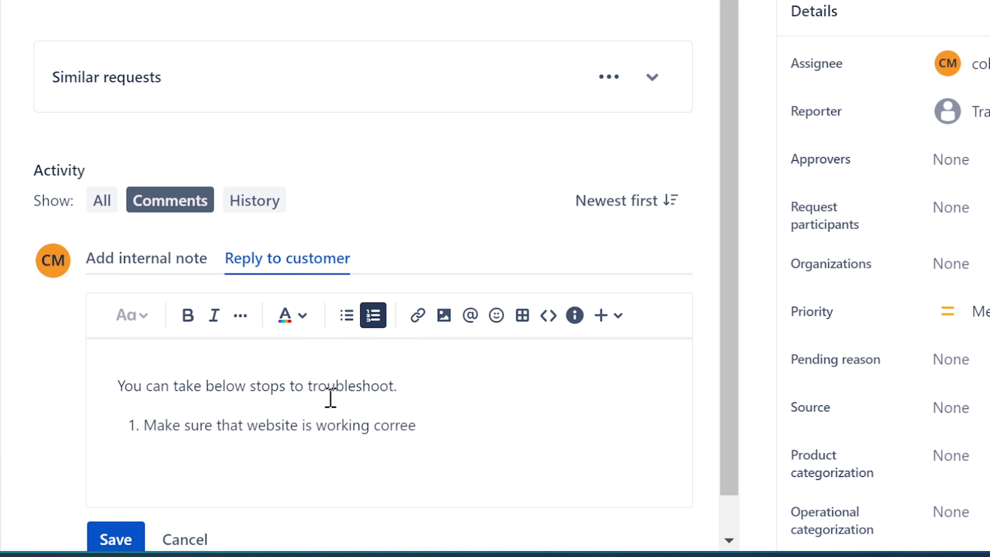
key(BackSpace)
text(ctly (quiz)
key(BackSpace)
key(BackSpace)
key(BackSpace)
key(BackSpace)
text(is)
key(BackSpace)
key(BackSpace)
key(BackSpace)
text(quiz)
key(BackSpace)
text().)
key(BackSpace)
text(for other users)
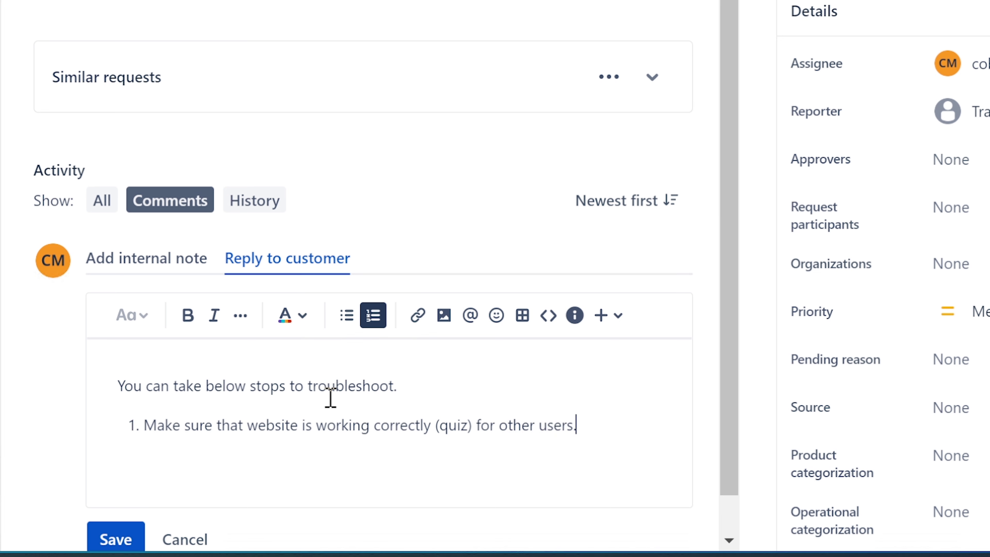
text(.)
key(Return)
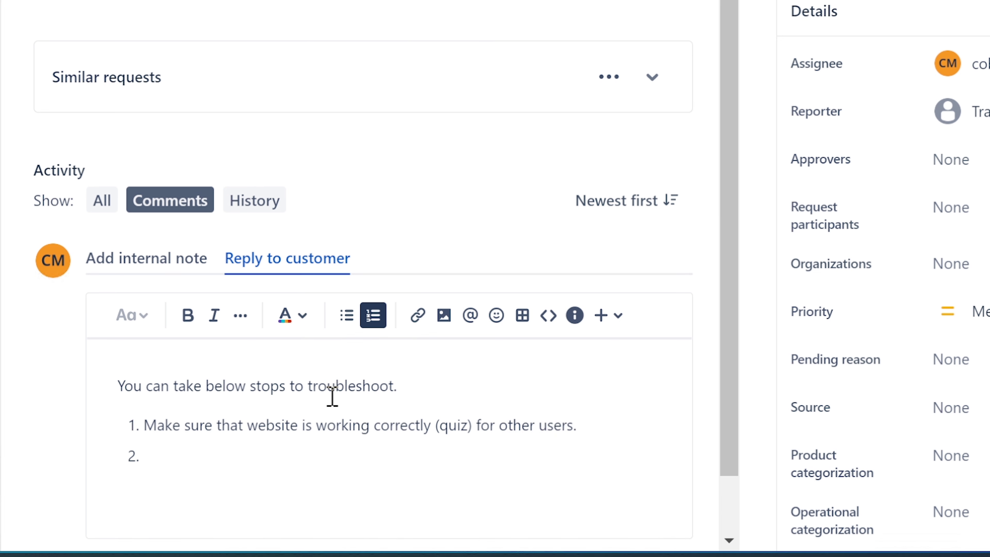
- Add "Clear browsing data/cookies" as the second numbered item of the reply
scroll(332, 396, down, 2)
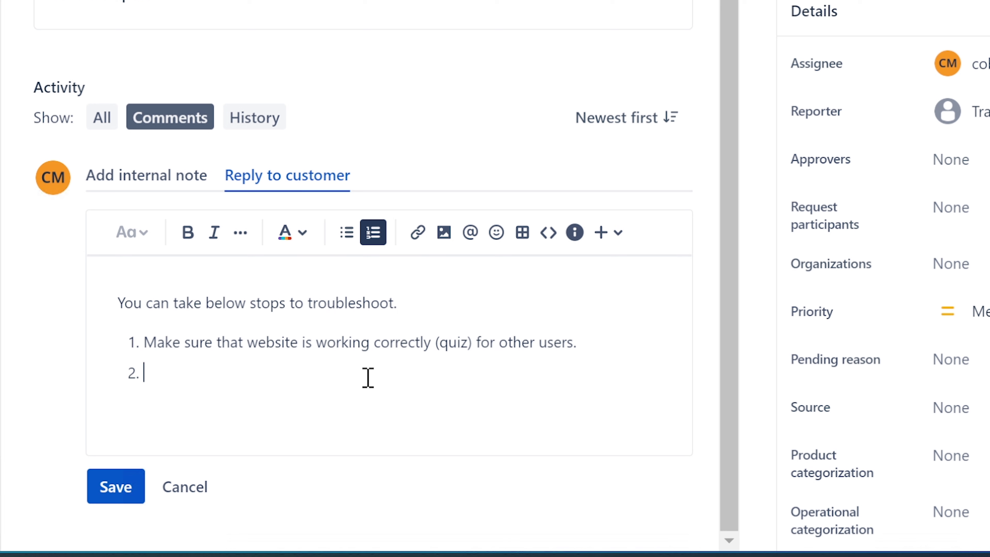
text(Clear browsing dat)
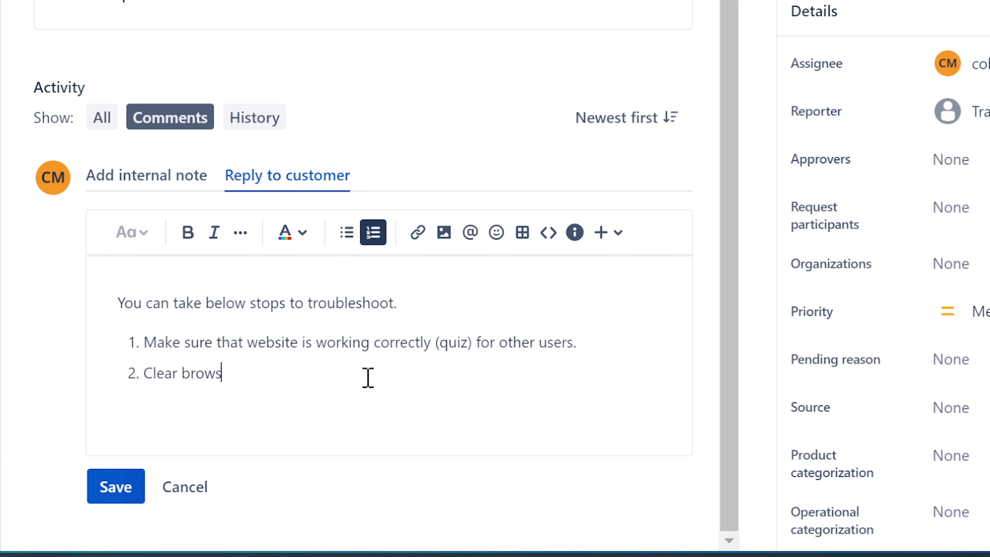
text(a/cookies)
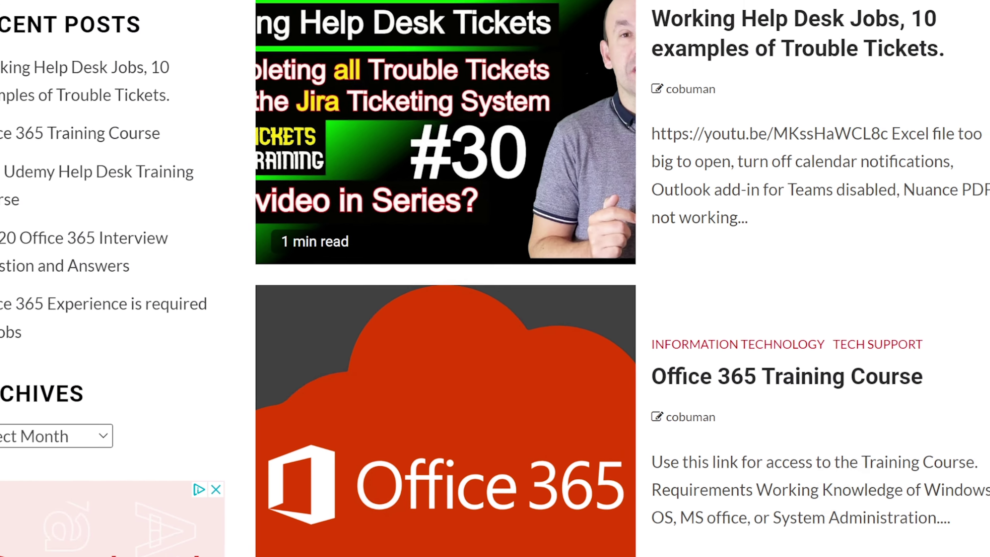
- Switch to Chrome, search its settings for "cookies" in a new tab, and check the Clear browsing data options without clearing anything
key(ctrl+t)
click(965, 47)
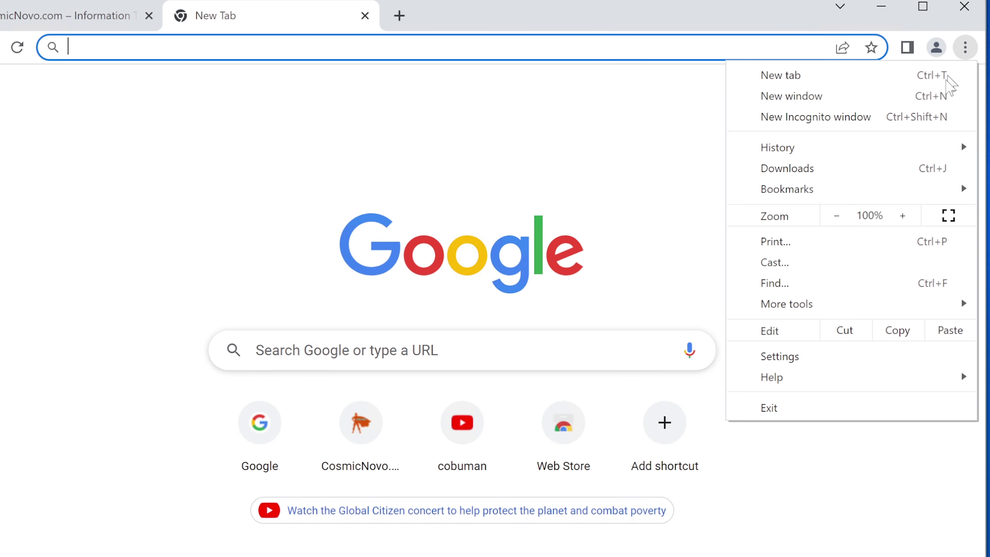
click(805, 357)
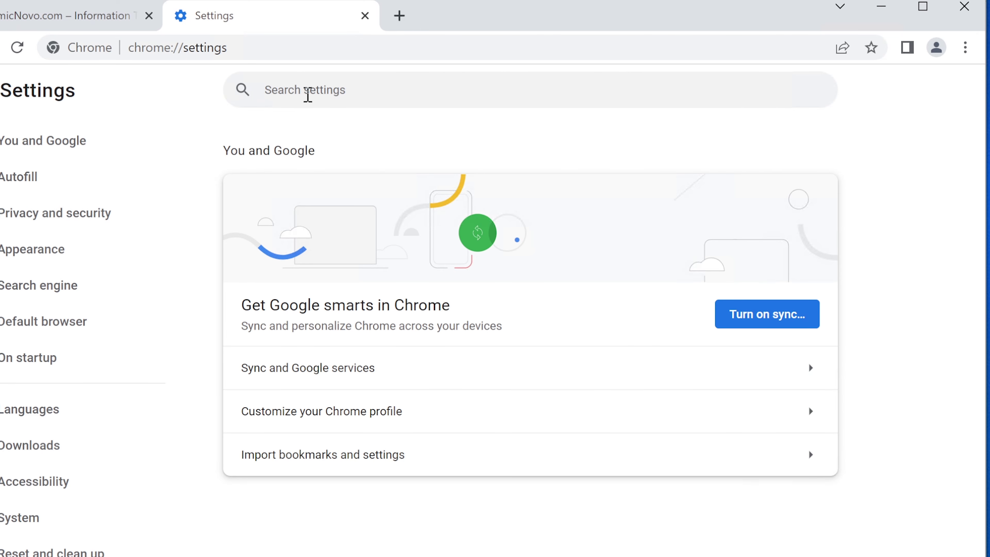
text(cookies)
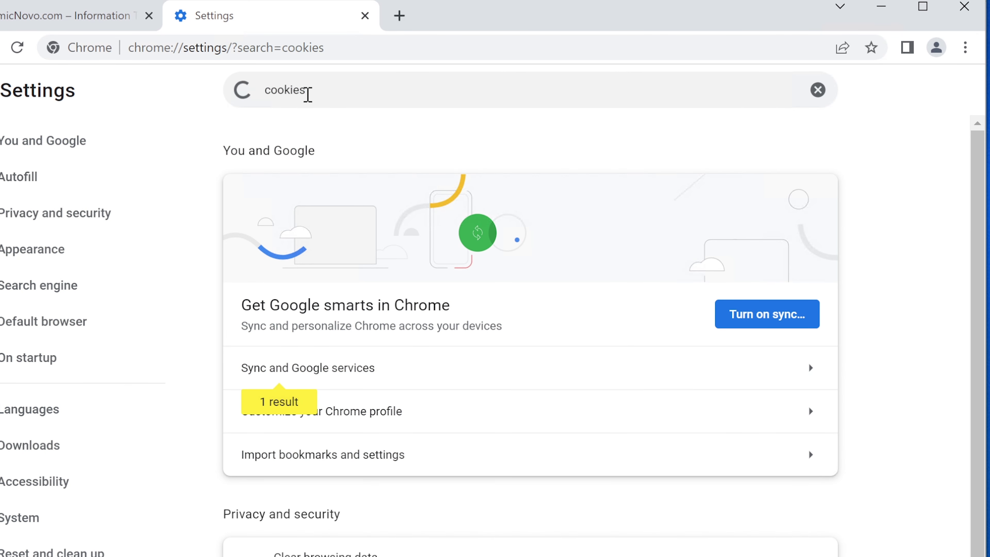
scroll(531, 387, down, 3)
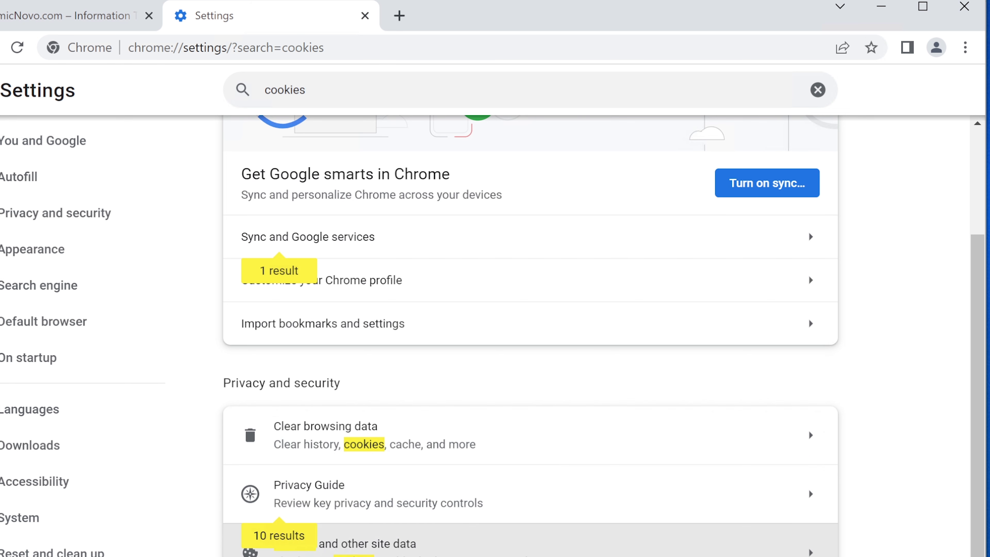
click(434, 450)
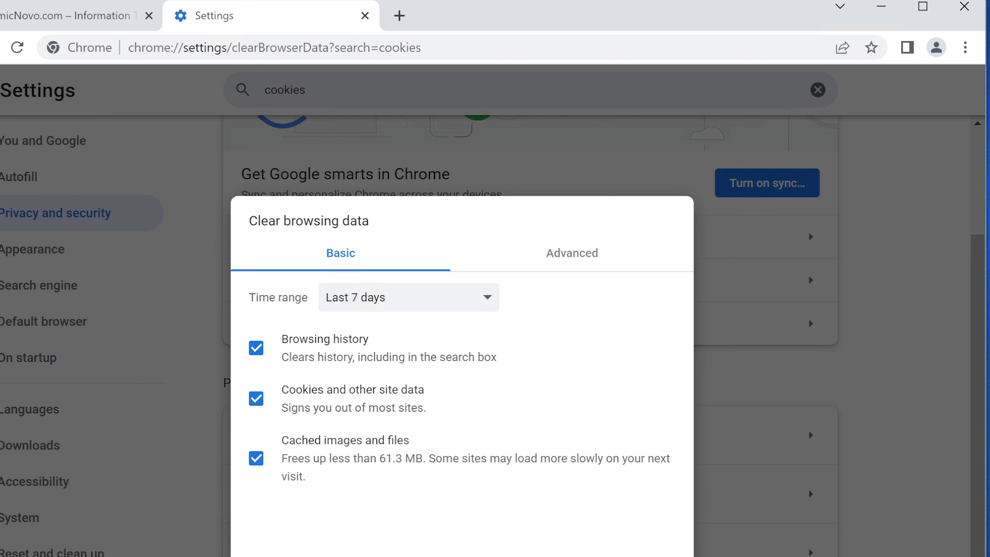
key(Escape)
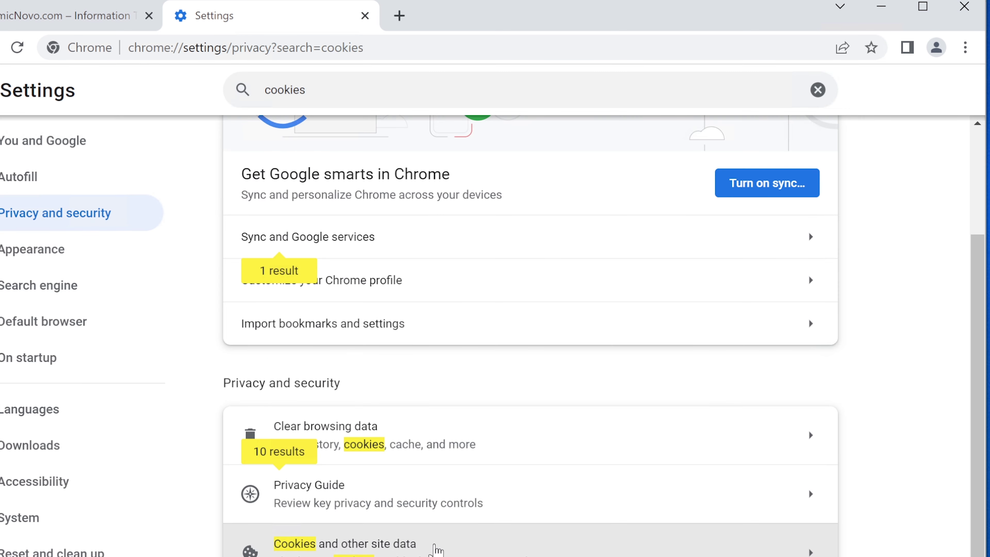
- View all cookies and site data under Cookies and other site data, filter the list for google.com, and close the settings tab
click(433, 548)
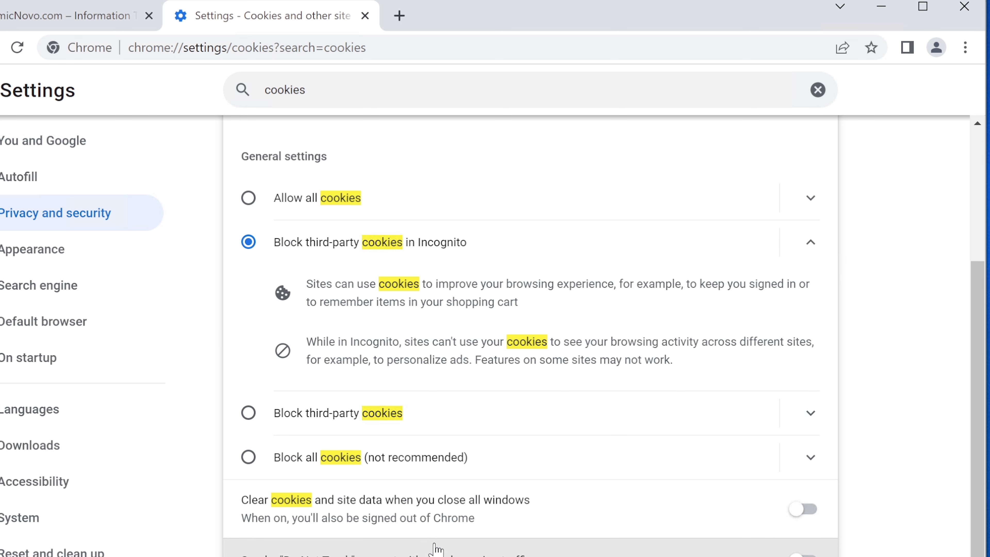
scroll(435, 546, down, 5)
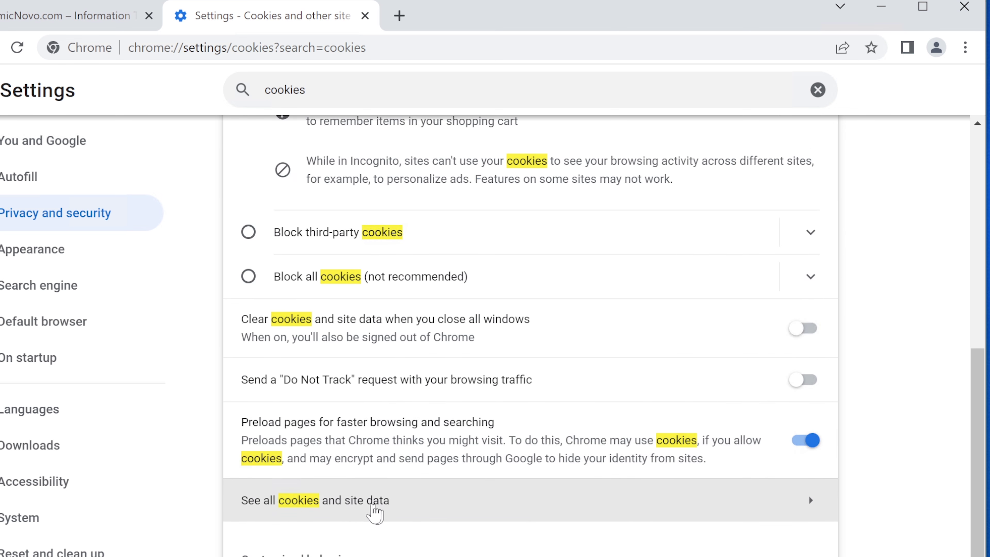
click(330, 506)
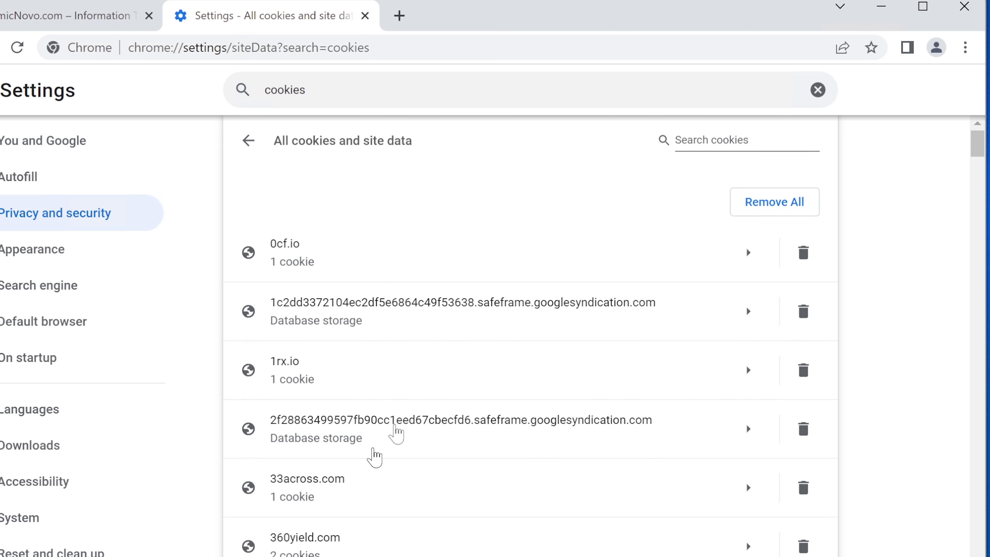
click(722, 143)
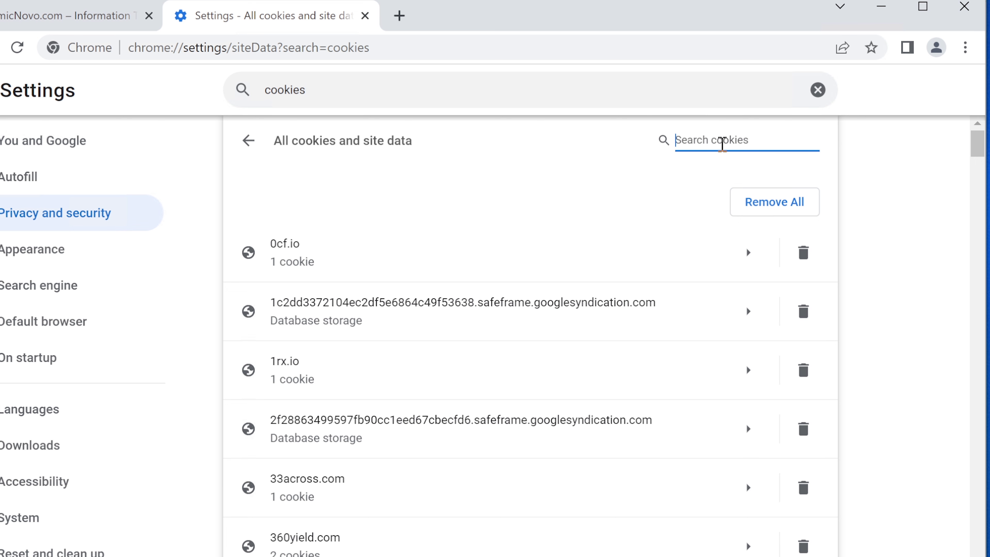
text(google.com)
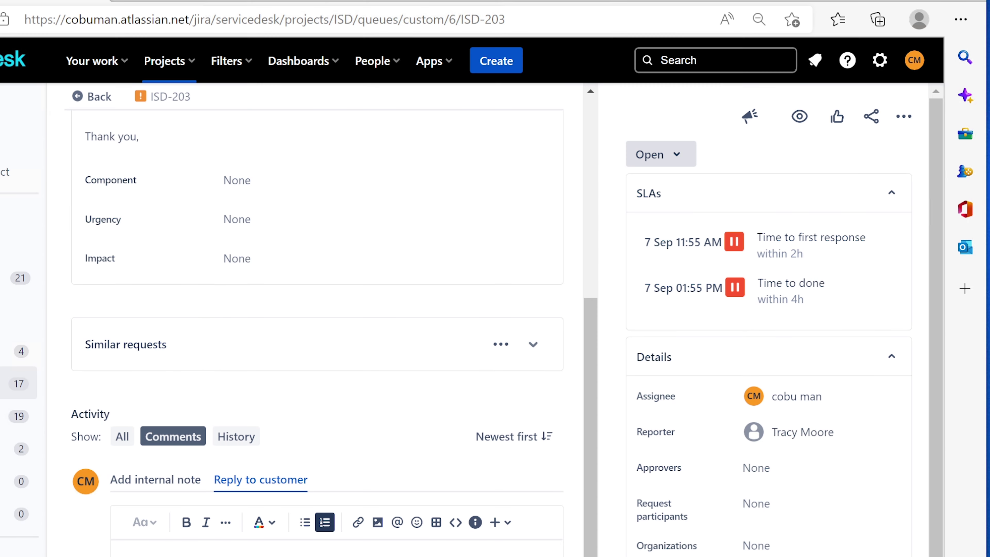
scroll(245, 251, up, 5)
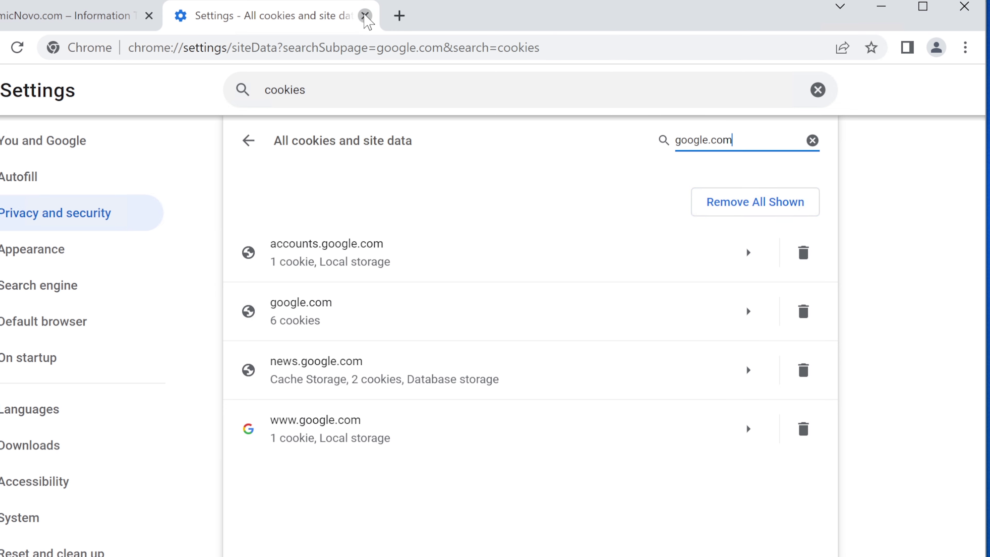
click(365, 15)
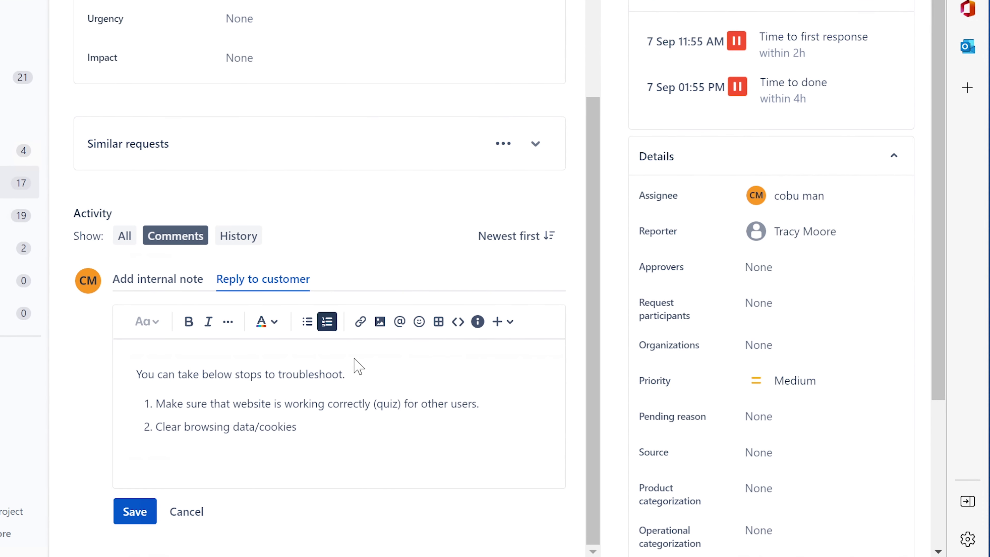
- Back in the Jira reply, end the second item with a period and add "Try a different internet browser." as the third
key(Return)
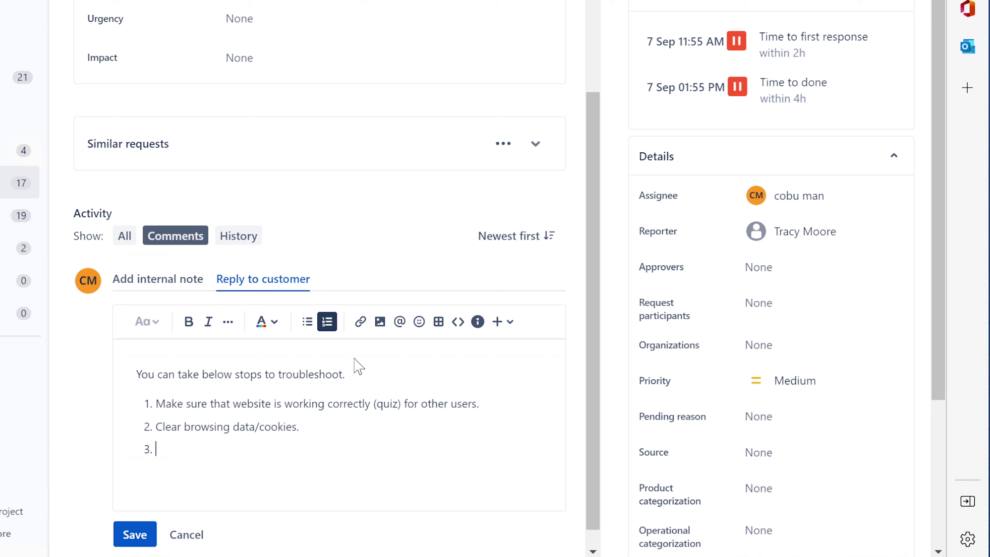
text(Try a different internet )
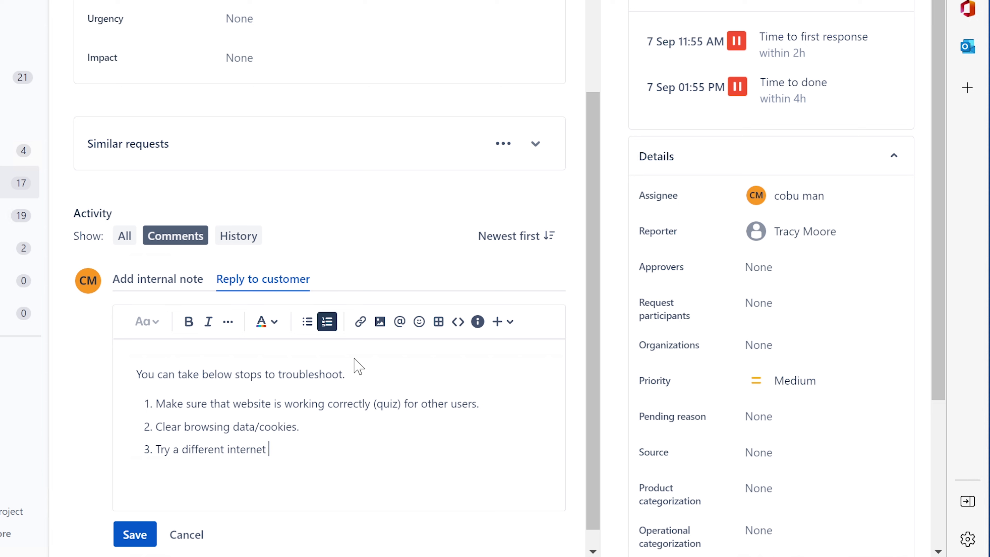
text(brwo)
key(BackSpace)
text(wose)
key(BackSpace)
key(BackSpace)
key(BackSpace)
key(BackSpace)
text(owser.)
key(Return)
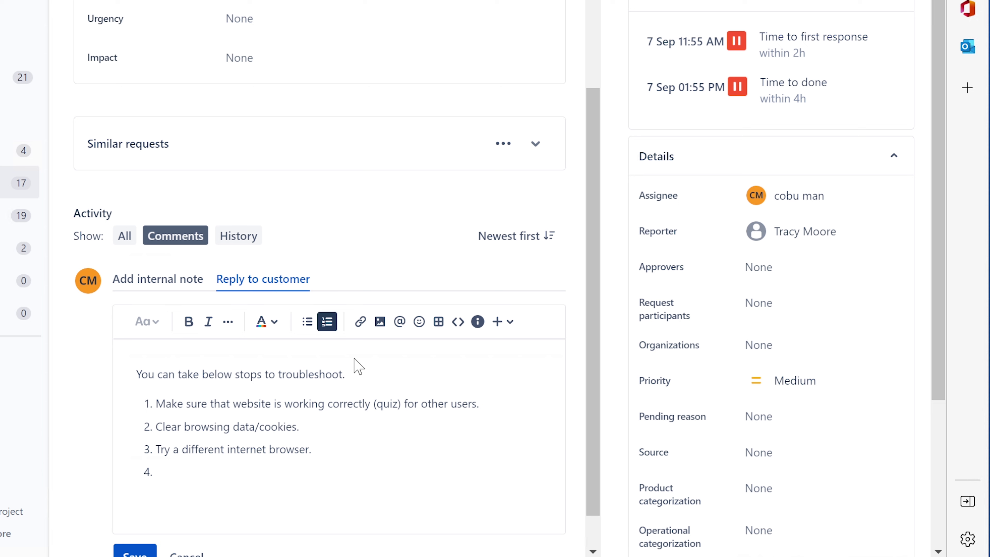
- Add "Make sure that user has access to the quiz." as the fourth item and reread the ticket description
text(Make sure that user has)
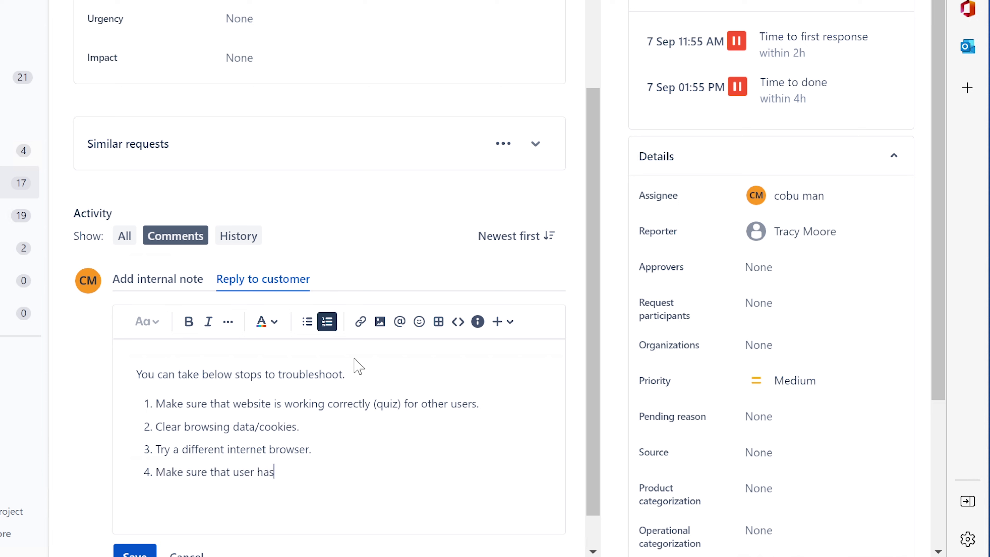
text( access to the quiz.)
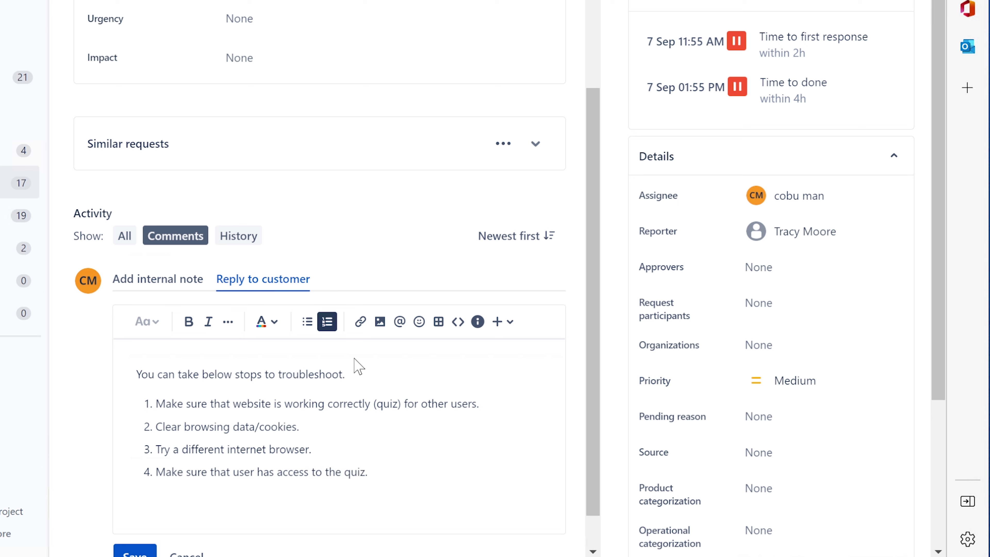
key(shift+Return)
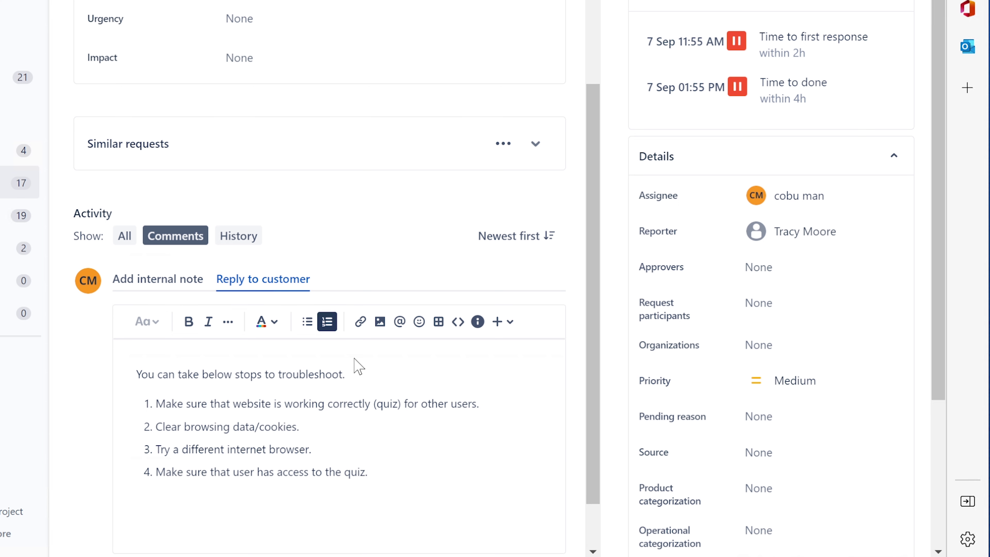
scroll(479, 348, up, 5)
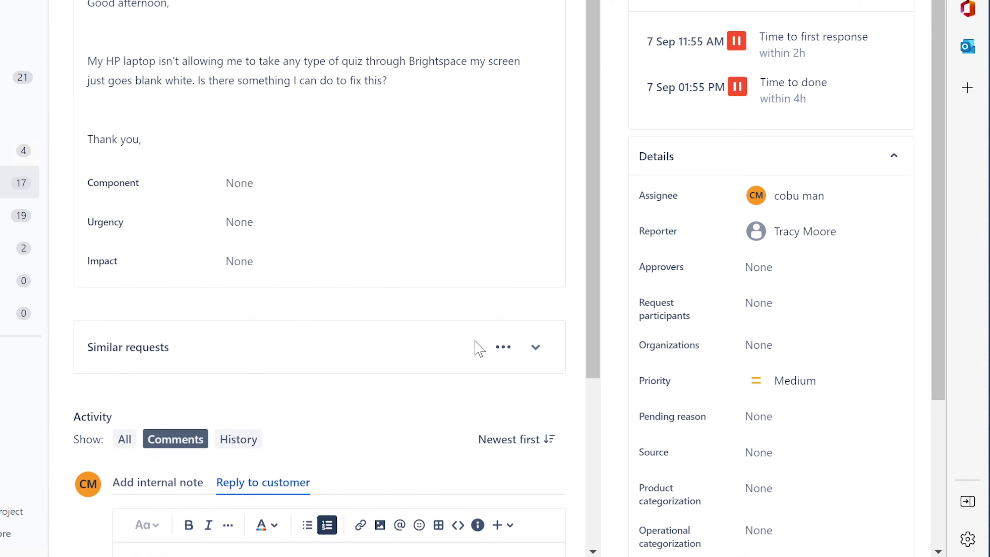
scroll(480, 348, up, 3)
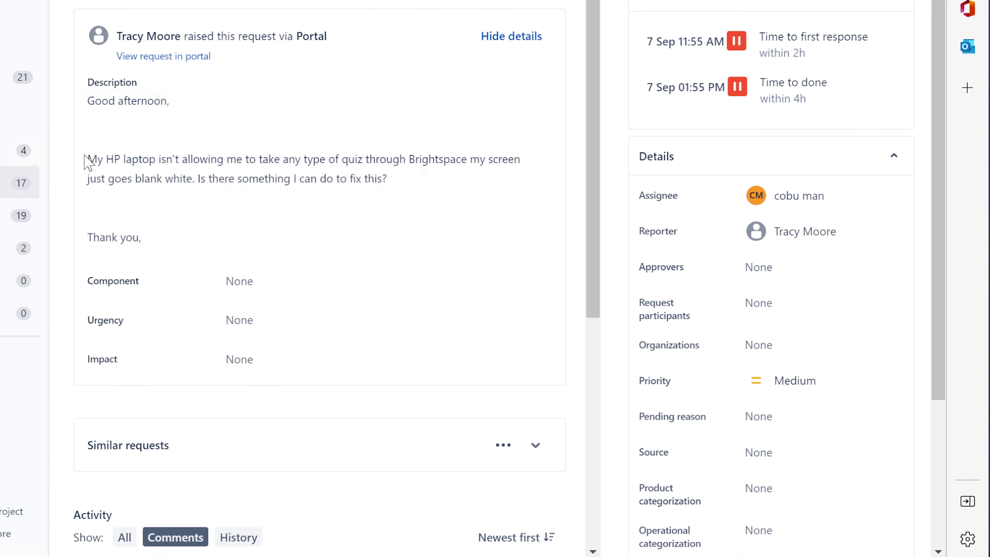
- Review the quiz ticket's description against the four troubleshooting items and save the reply to the customer
drag(86, 159, 414, 184)
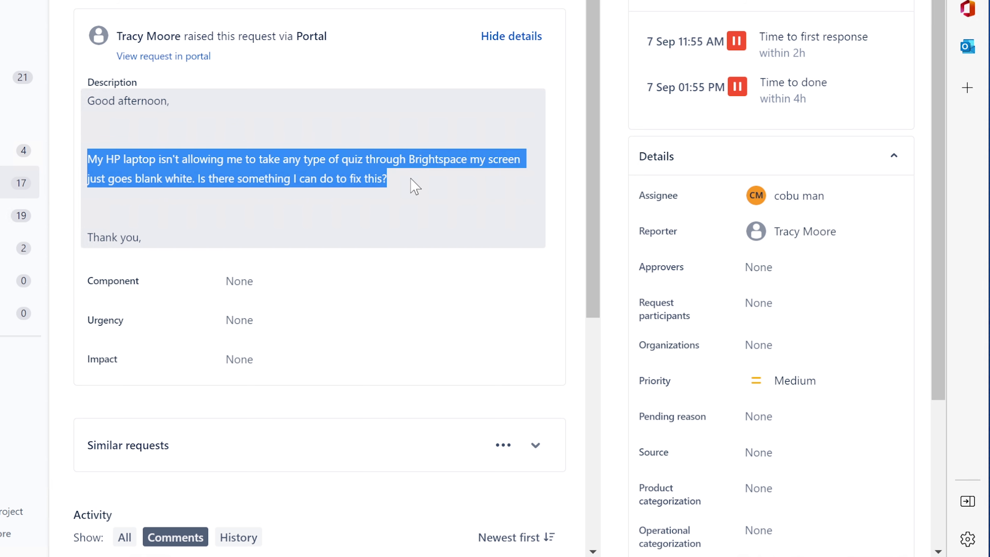
click(364, 163)
scroll(364, 163, down, 2)
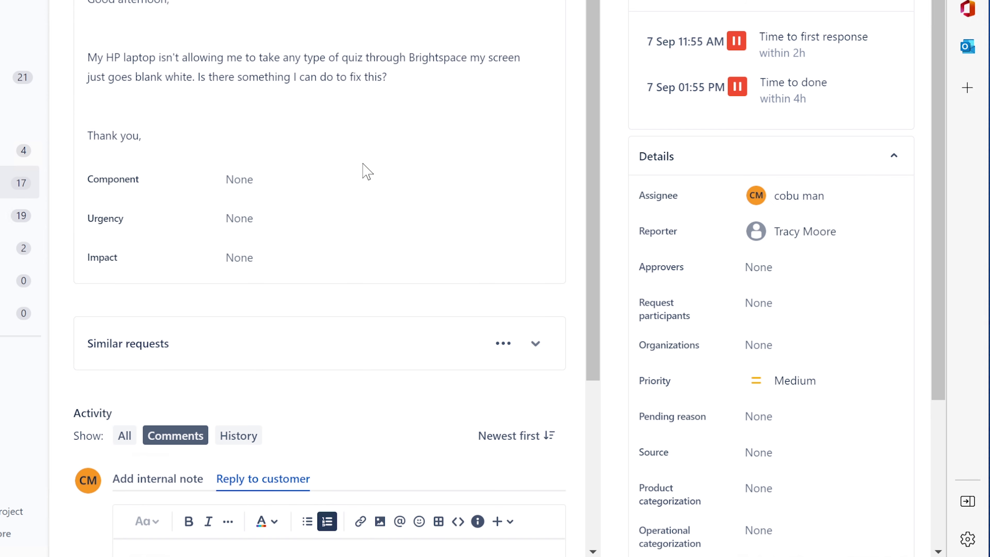
scroll(367, 172, down, 5)
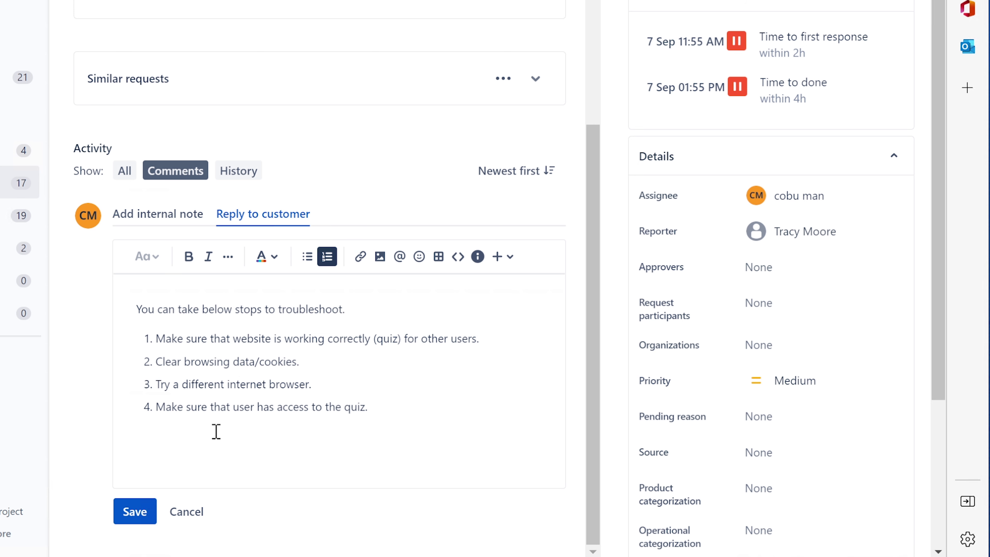
scroll(217, 431, up, 7)
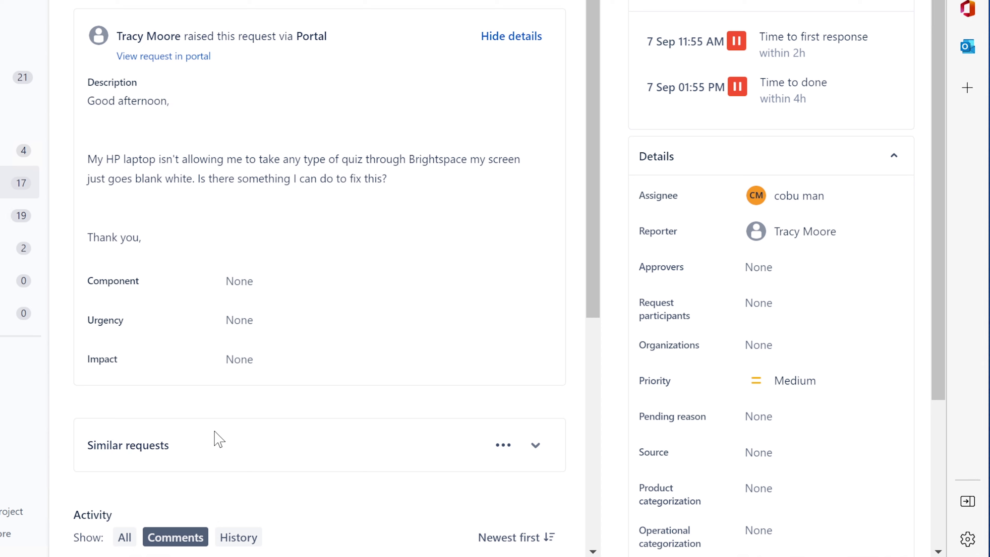
scroll(219, 429, down, 6)
scroll(226, 405, up, 6)
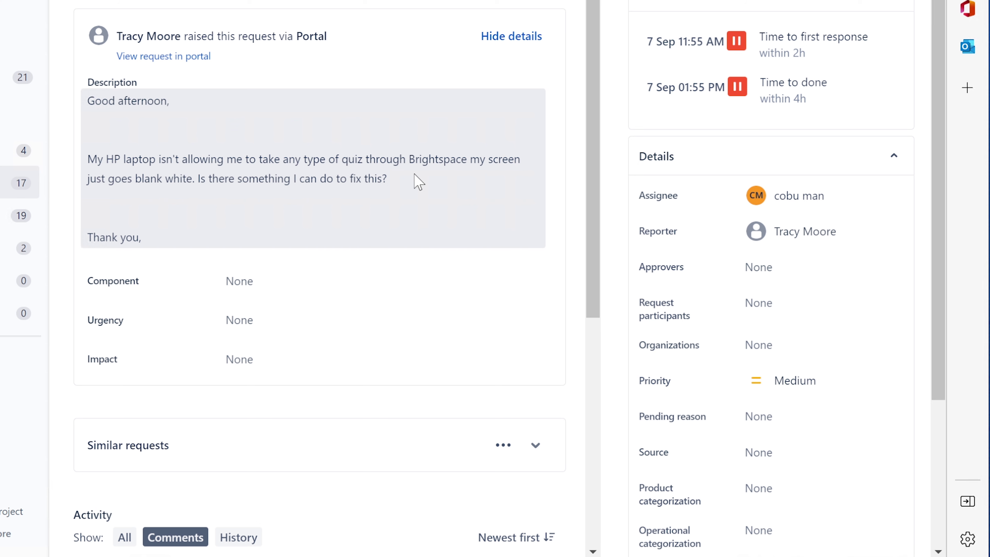
scroll(417, 181, down, 7)
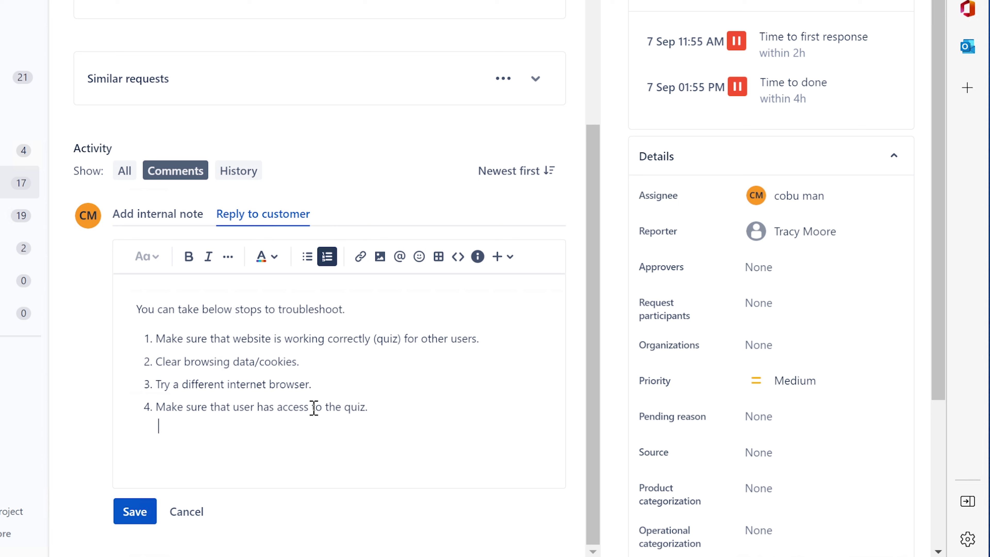
click(132, 516)
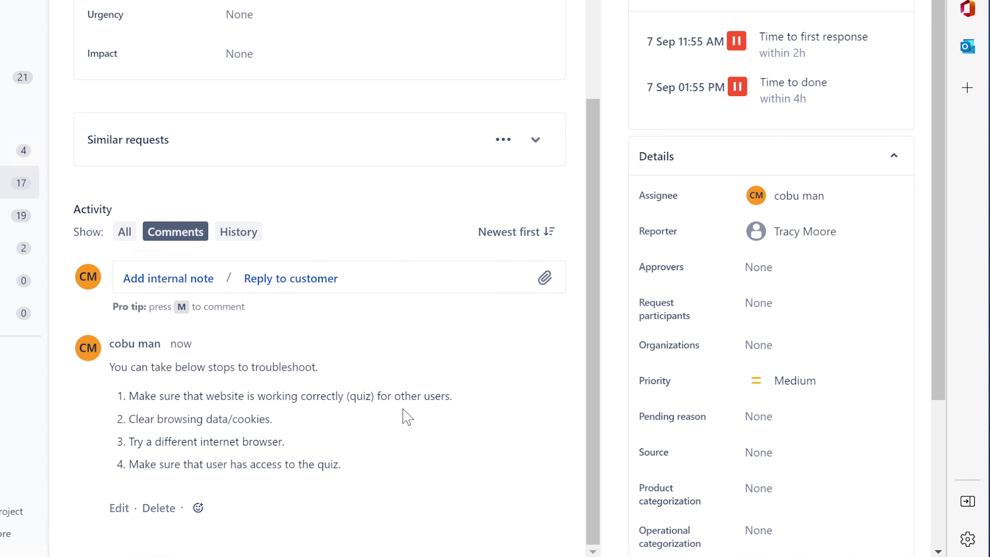
- Return to the ticket queue, open ISD-205 "No Video", and assign it to yourself
scroll(403, 409, up, 5)
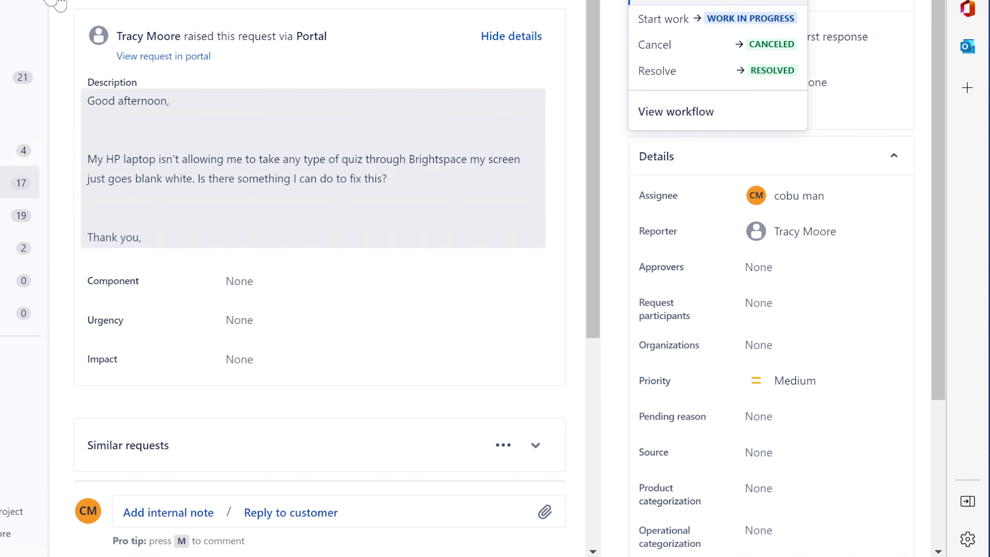
key(alt+Left)
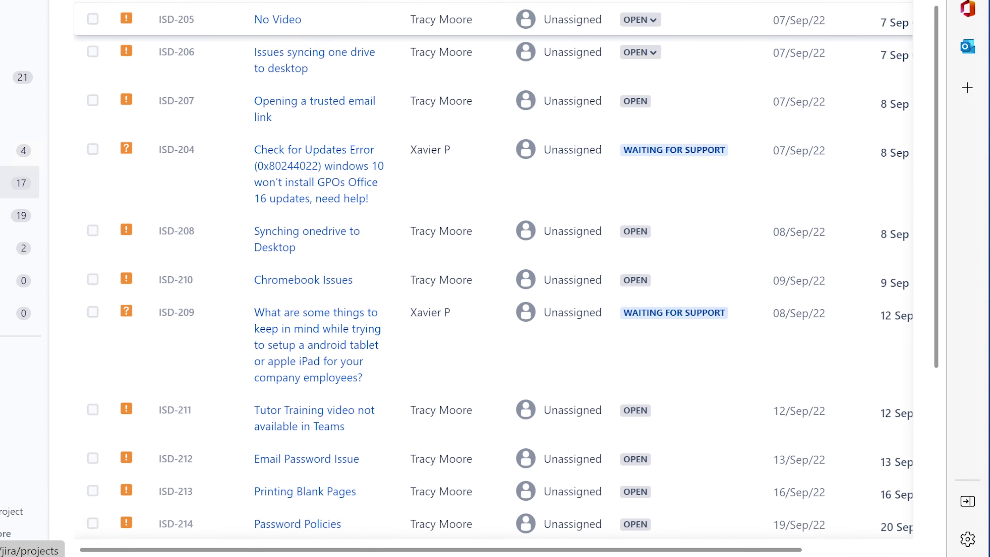
click(278, 22)
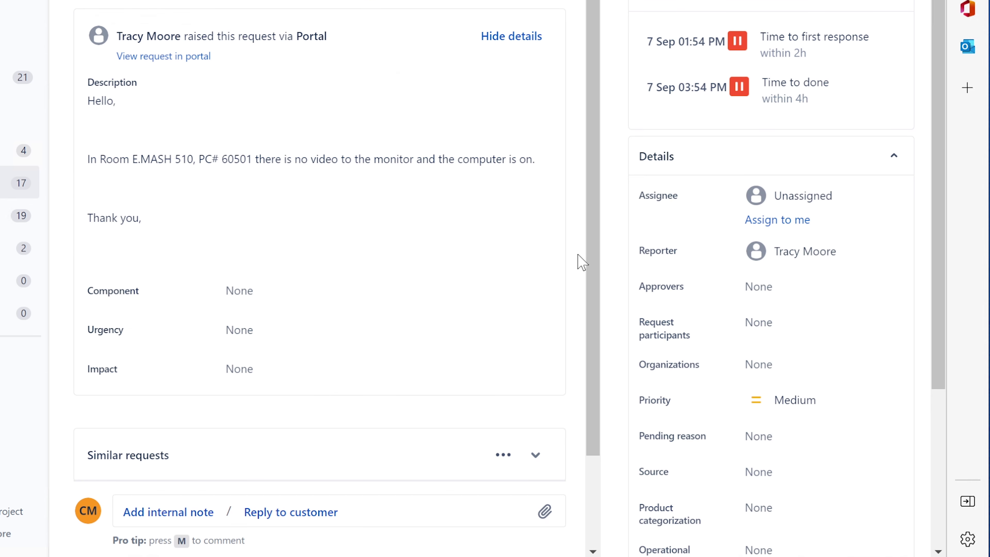
click(789, 221)
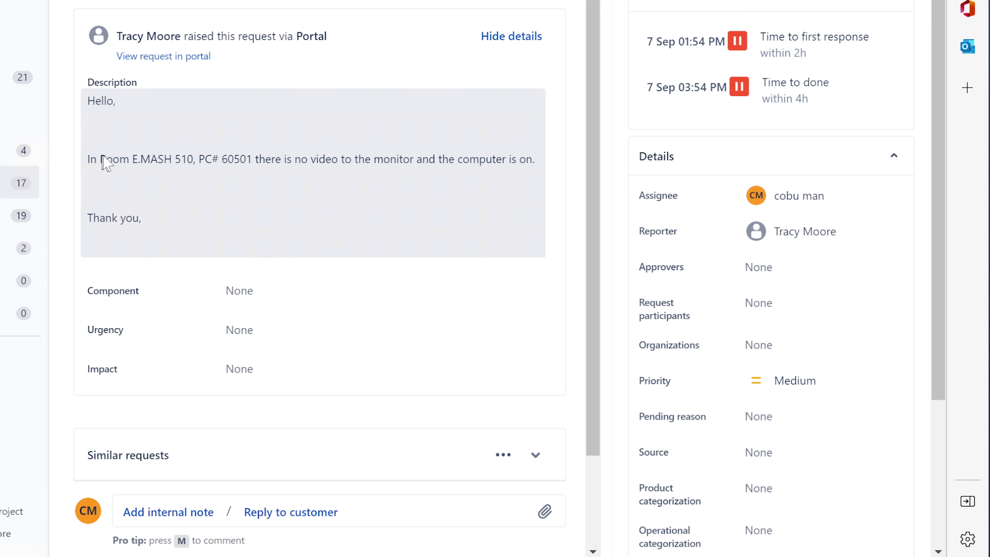
- Read the No Video ticket's description, examining the room, the PC number, the monitor problem and the computer's power state
drag(103, 161, 161, 159)
click(249, 159)
drag(258, 160, 556, 167)
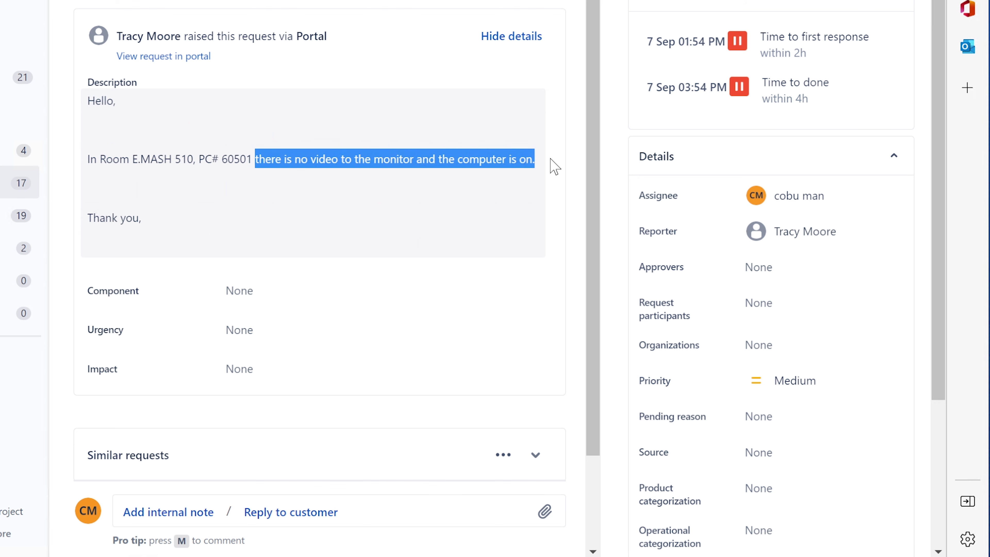
scroll(207, 212, down, 2)
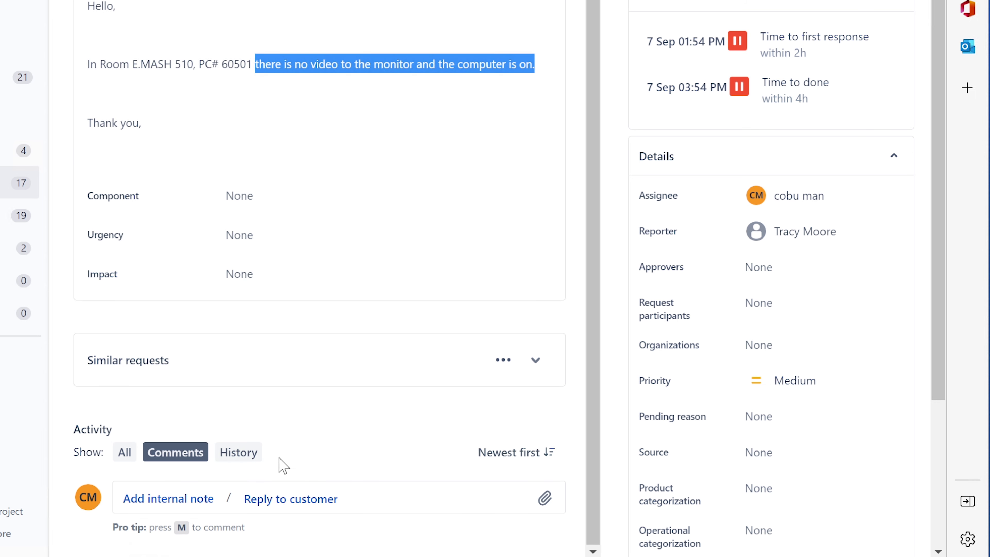
click(308, 67)
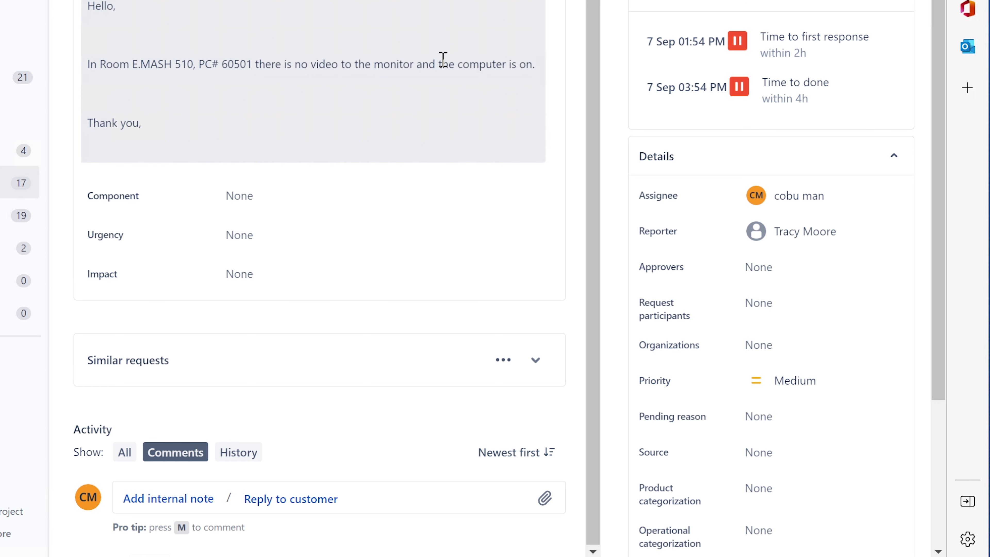
drag(415, 61, 546, 70)
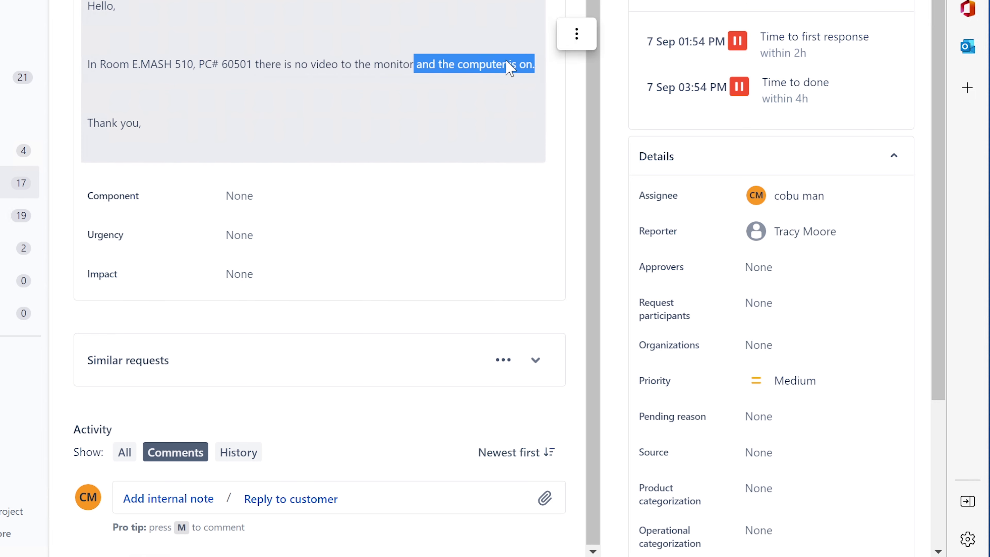
click(462, 64)
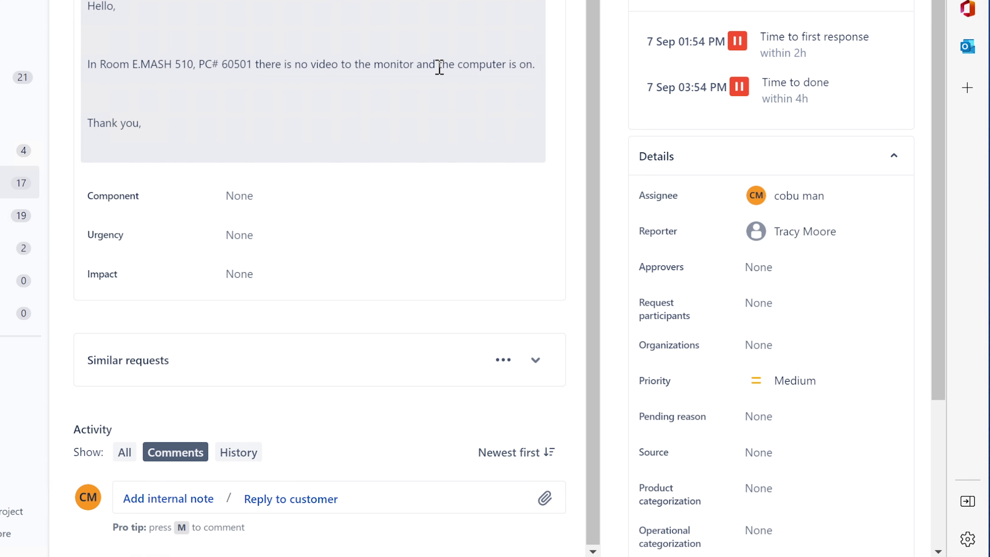
drag(438, 65, 544, 73)
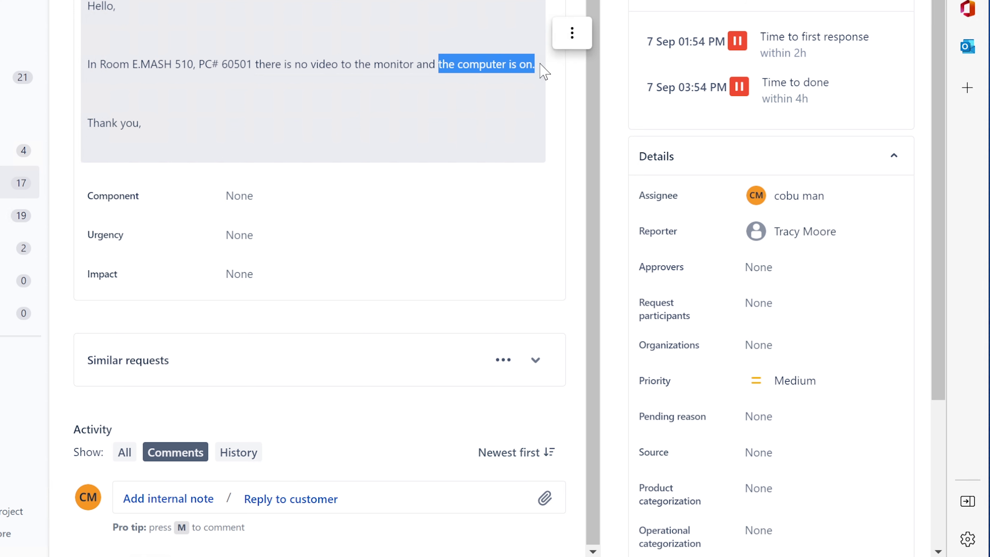
- Start a reply to the customer with "Please follow below steps." and begin a numbered list beneath it
click(297, 499)
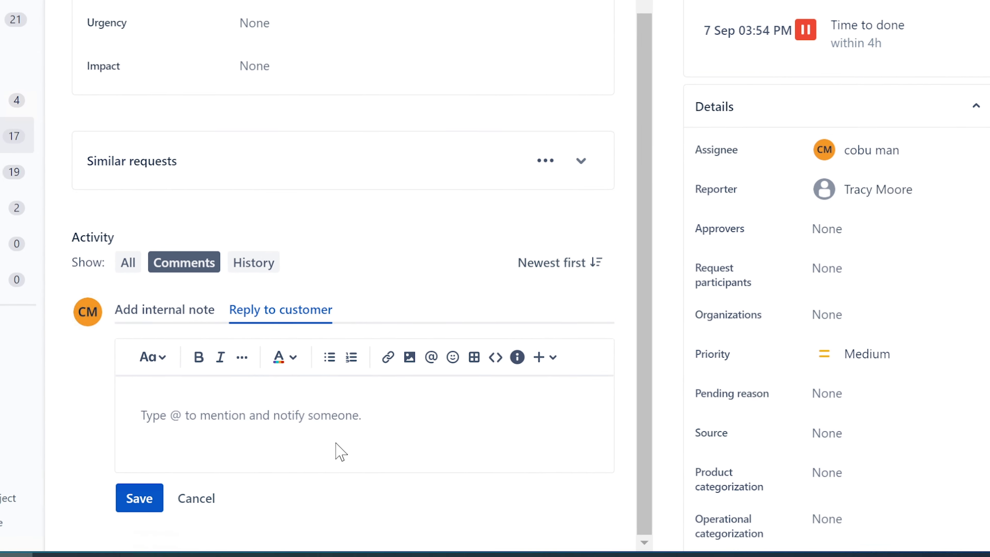
text(s)
key(BackSpace)
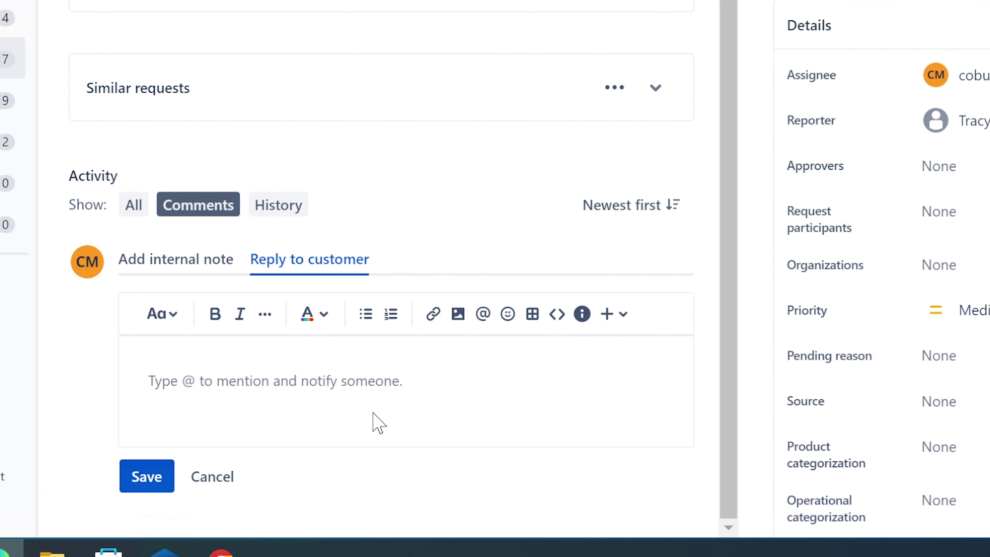
text(Please follo)
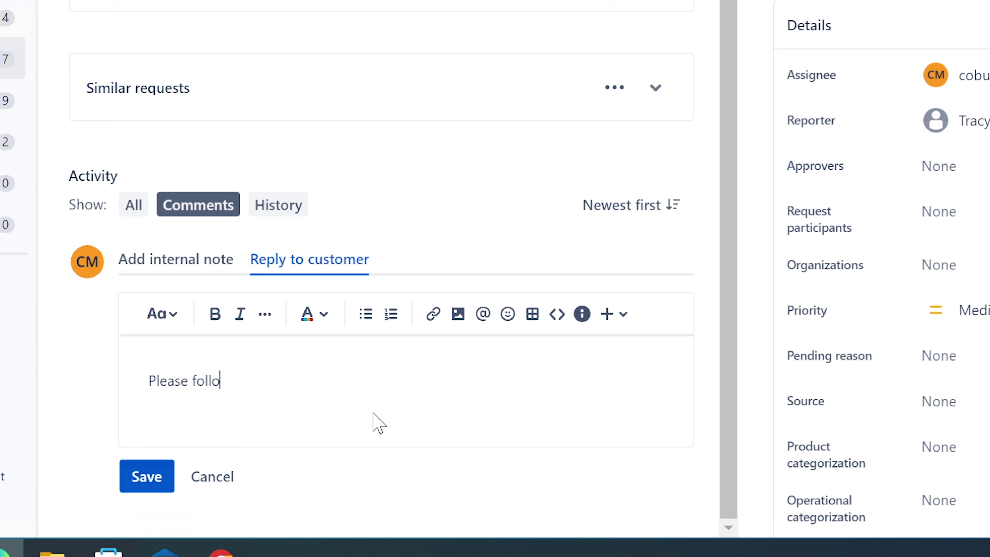
text(w below steps.)
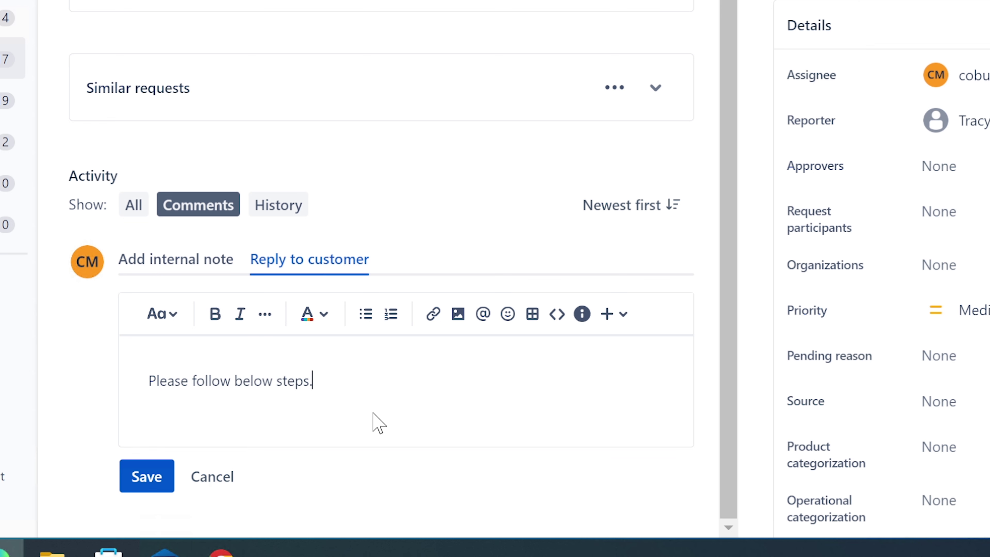
key(Return)
text(1. )
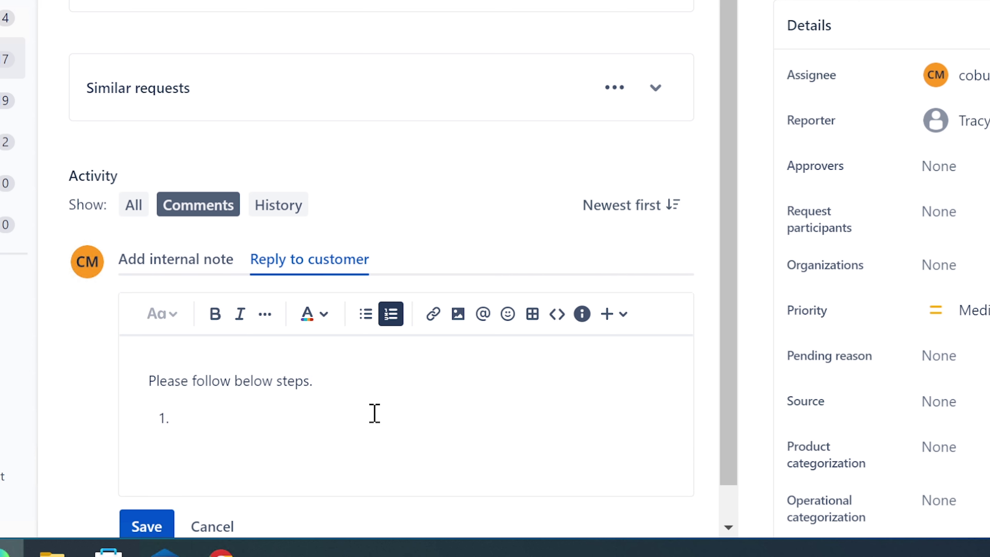
- Write "check to see if computer is actually working (HDD LED activity)." as the first item and start a second item
text(check to see if )
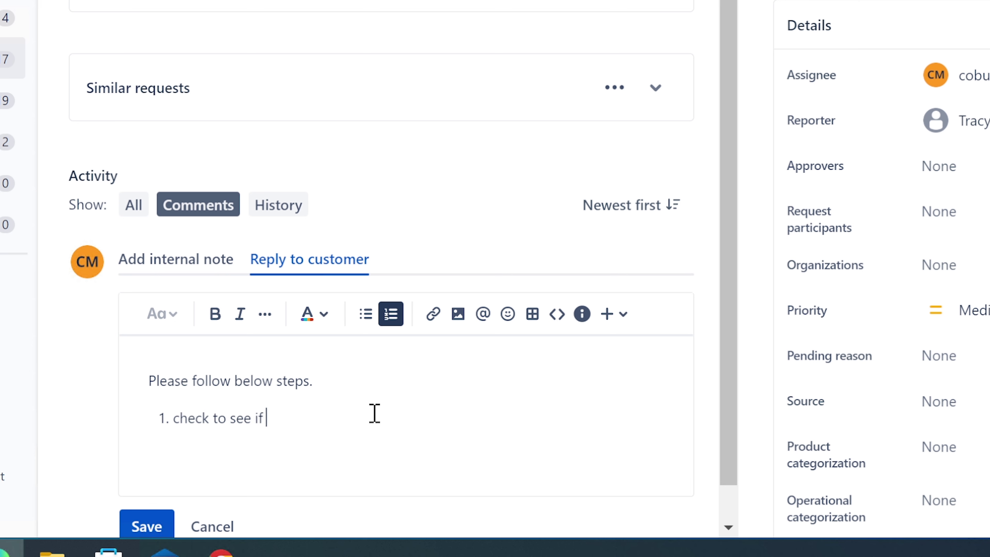
text(computer is a)
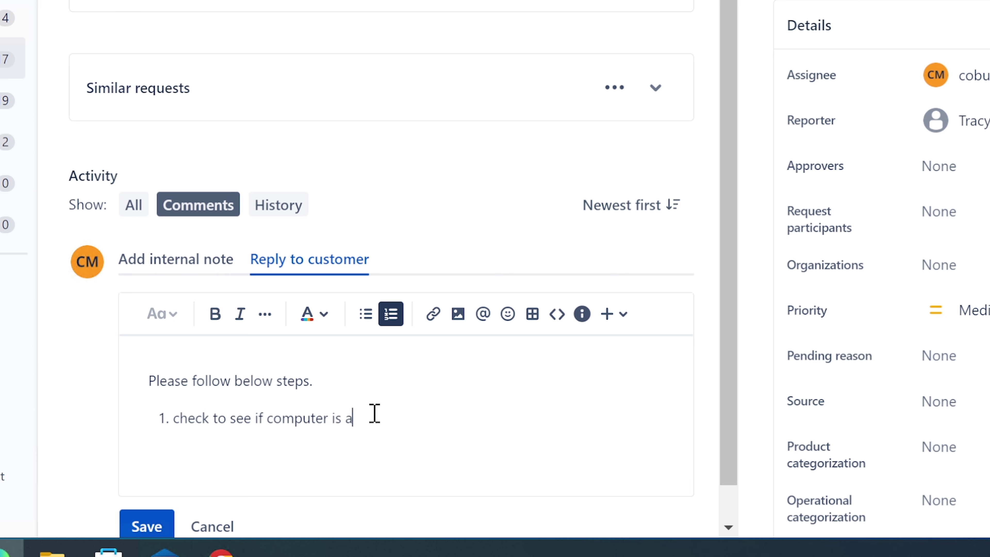
text(ctually workin)
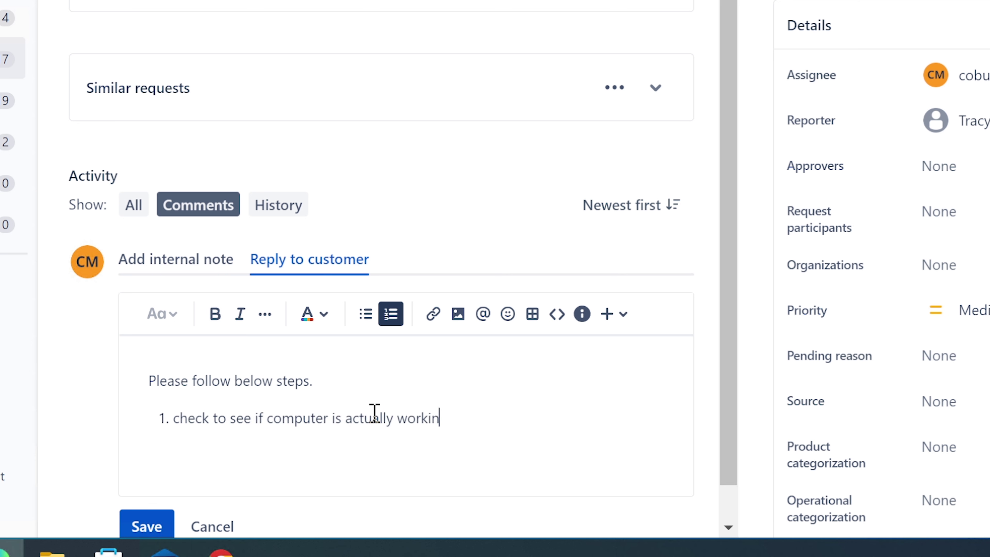
text(g (HDD LED a)
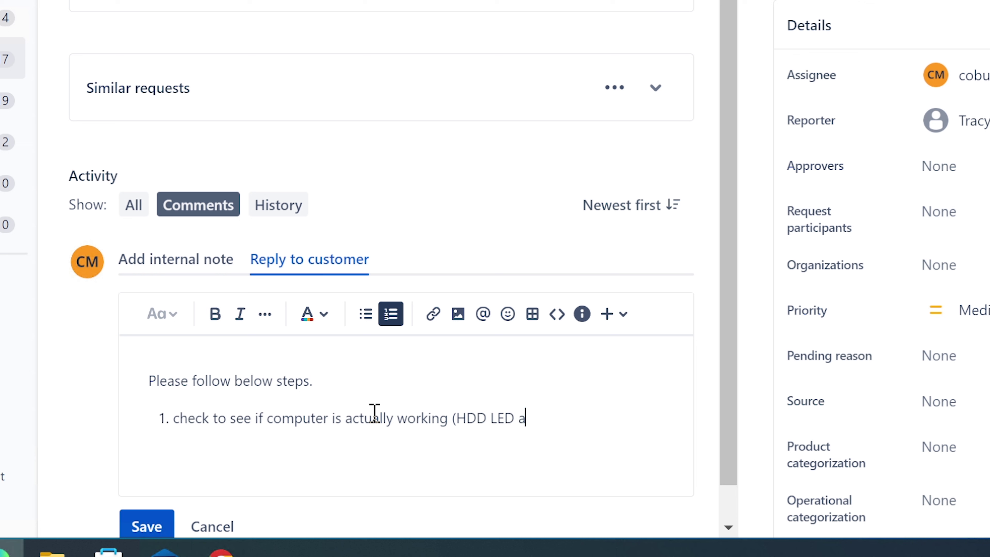
text(ctivit)
text(i)
text(ty)
key(BackSpace)
key(BackSpace)
key(BackSpace)
key(BackSpace)
text(y).)
key(Return)
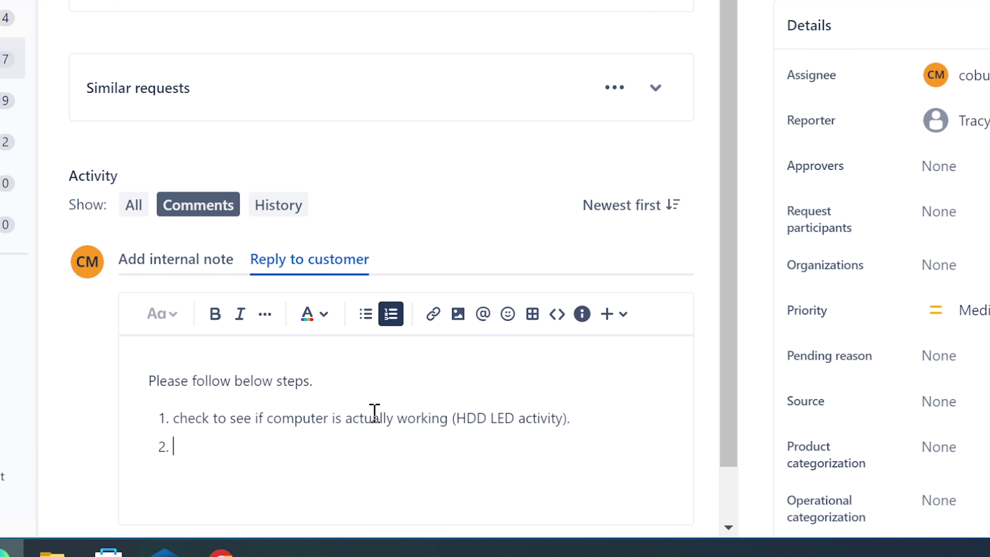
- Write "check monitor cables (does the monitor say no signal" as the second item of the reply
scroll(374, 412, up, 5)
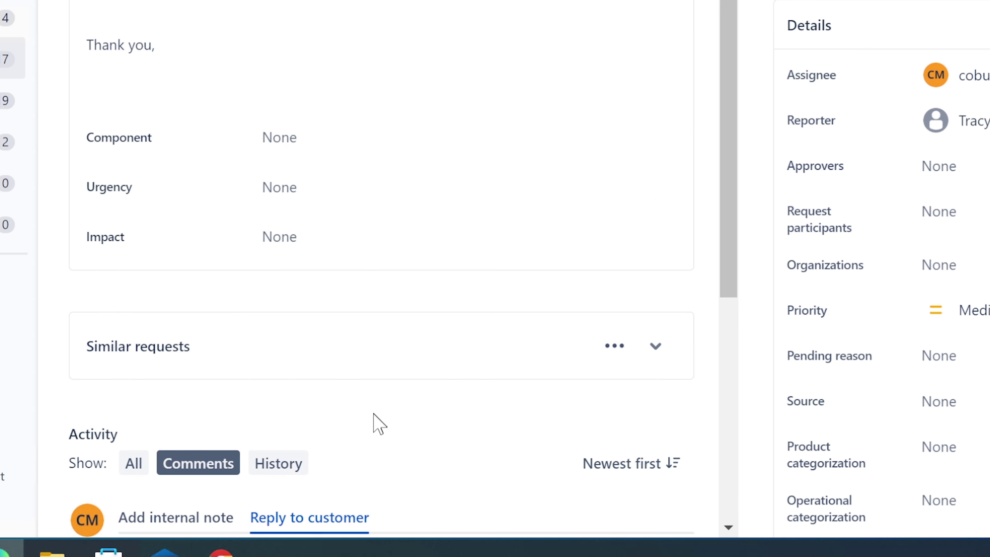
scroll(373, 424, down, 3)
scroll(436, 337, down, 3)
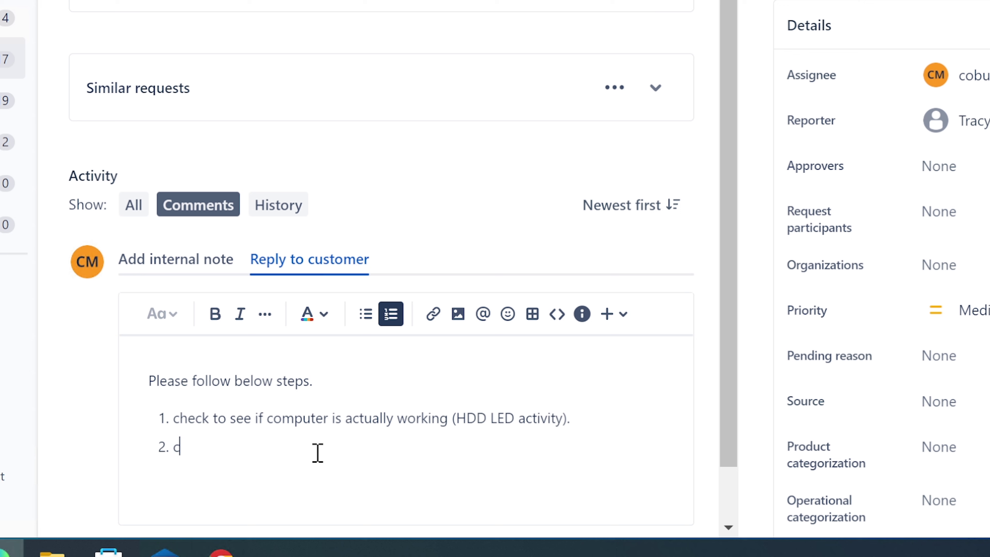
text(heck caonitor ca)
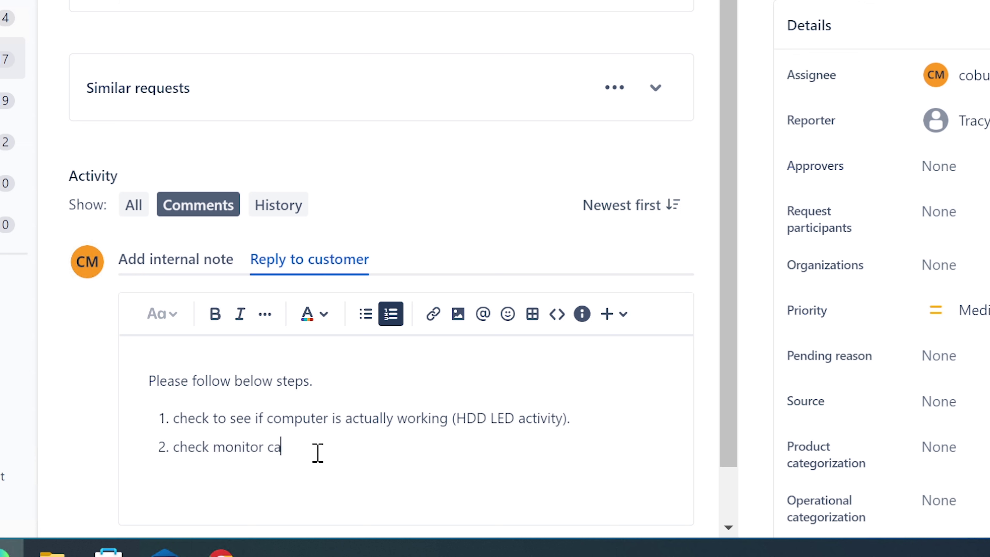
text(bles)
text((does the monitor )
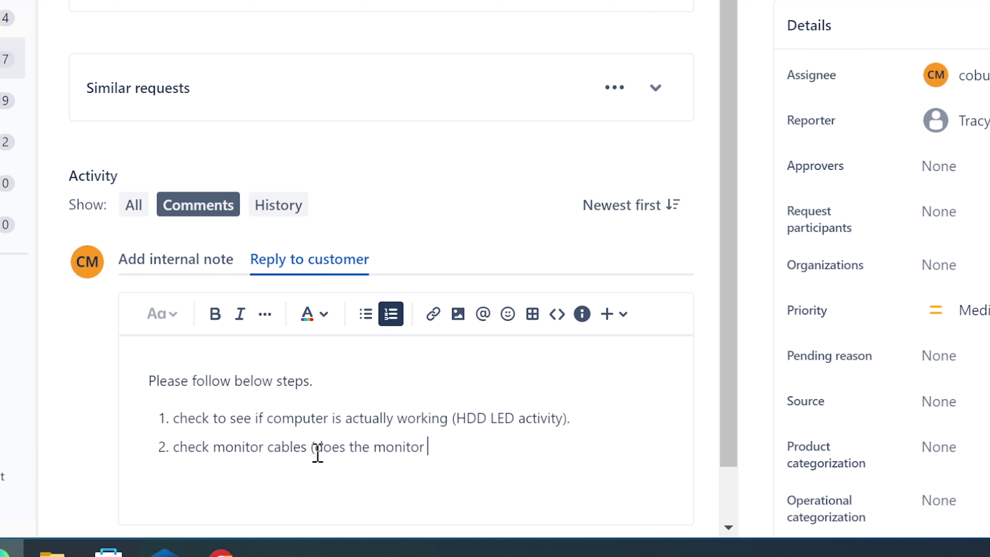
text(say no signa)
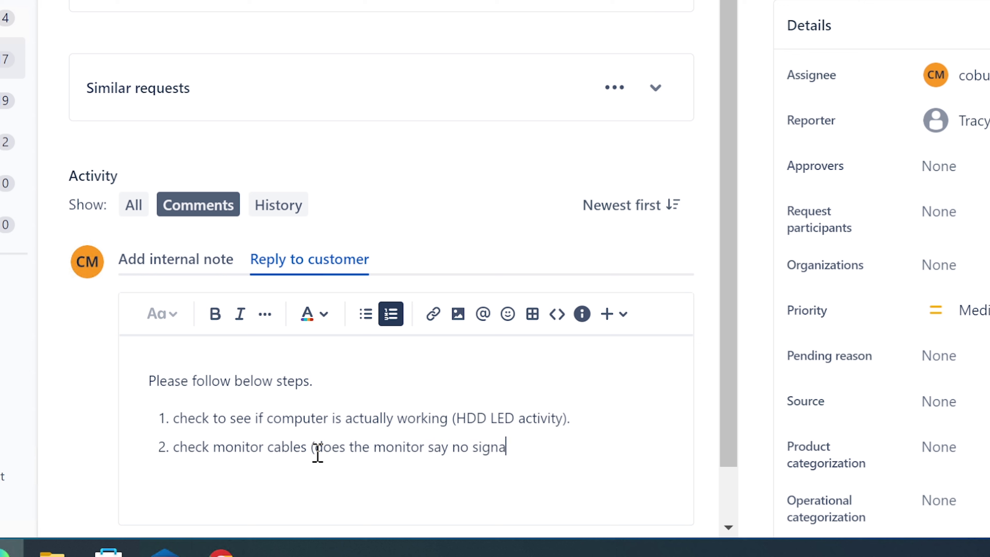
text(le)
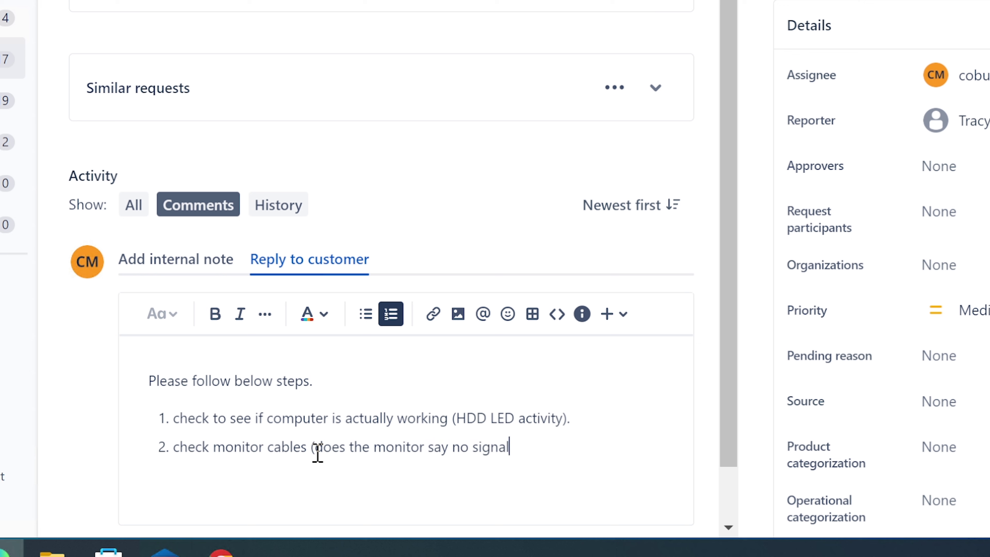